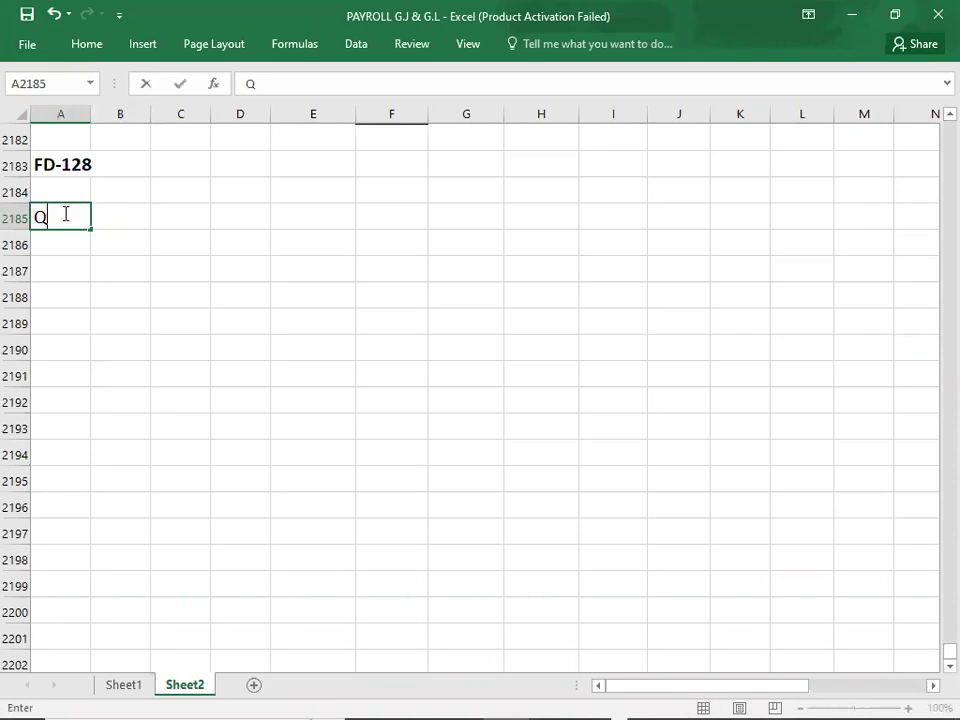
# Step: Finish the Q.1 label in A2185, enter the gross pay expression 48*10 in B2185 and 480 in E2185
pyautogui.click(107, 219)
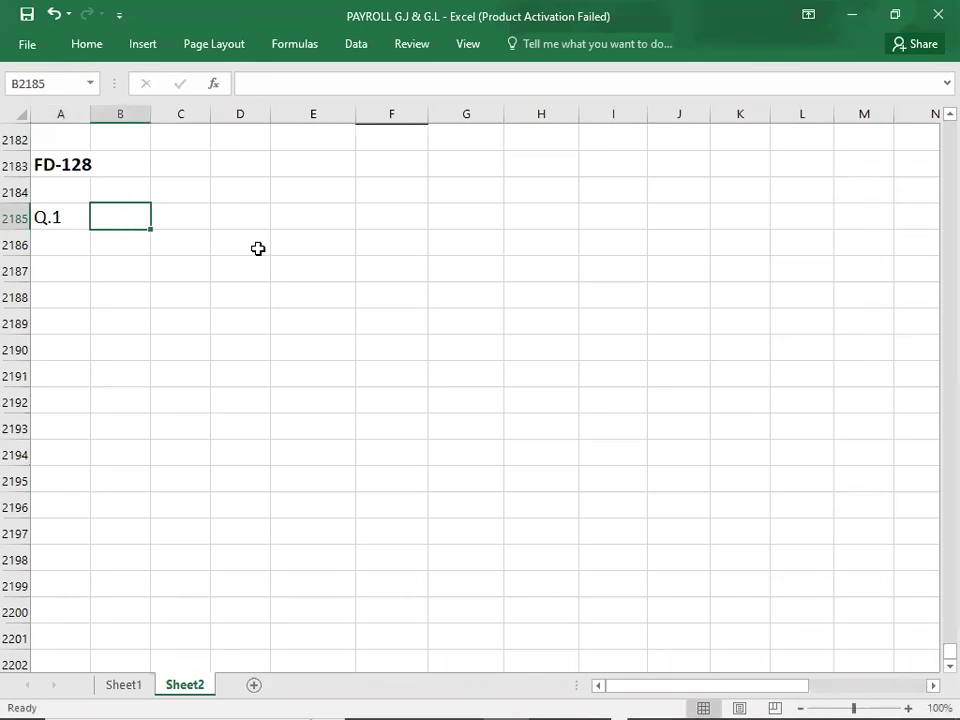
pyautogui.hotkey('alt', 'Tab')
pyautogui.hotkey('alt', 'Tab')
pyautogui.write('48*10')
pyautogui.press('Tab')
pyautogui.press('Tab')
pyautogui.press('Tab')
pyautogui.write('480')
pyautogui.press('Return')
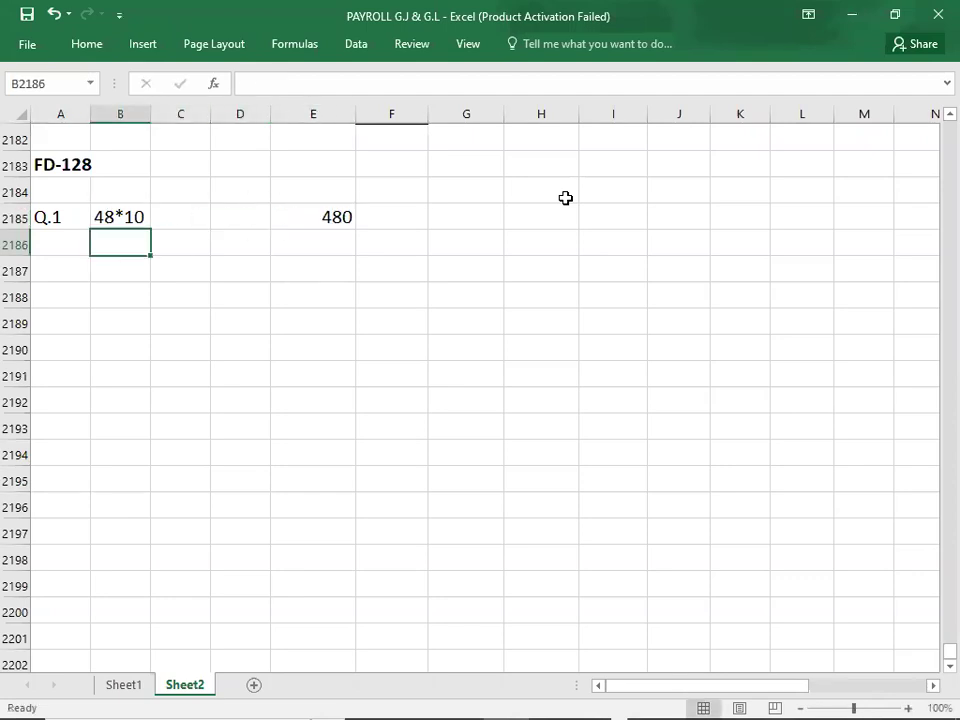
# Step: Look up the employee's income tax in the payroll PDF and enter it as -58 in E2186 of the workbook
pyautogui.hotkey('alt', 'Tab')
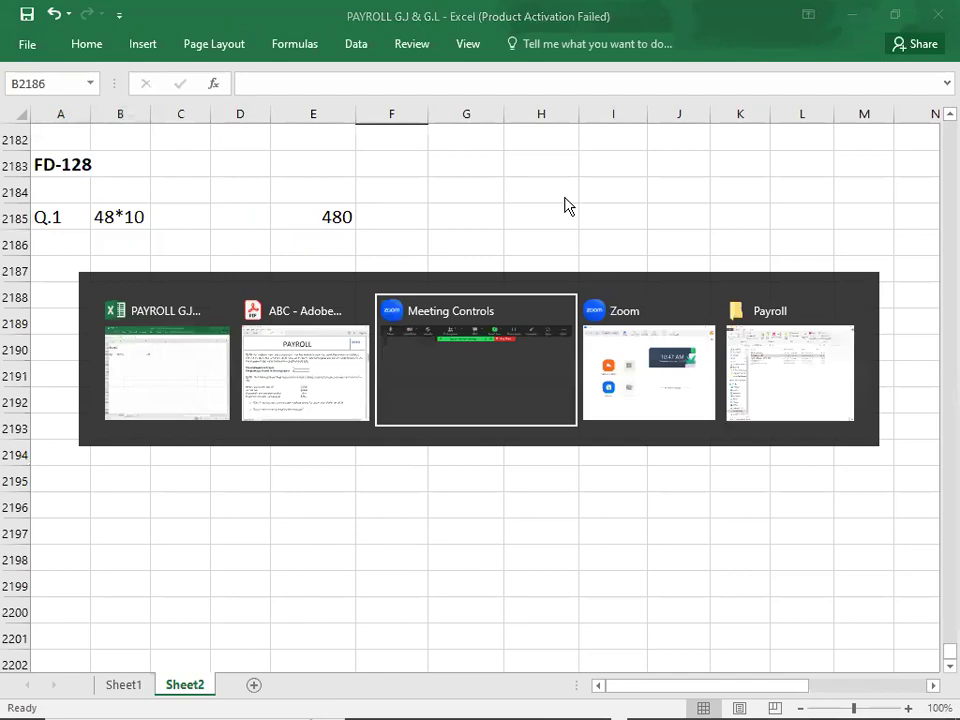
pyautogui.hotkey('alt', 'Tab')
pyautogui.press('Tab')
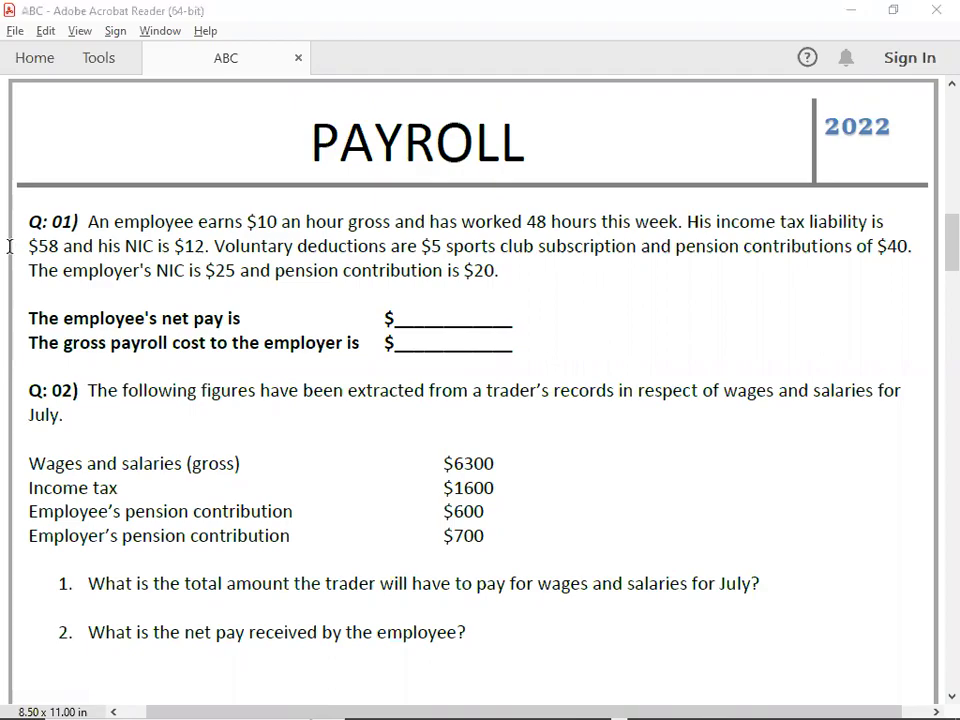
pyautogui.hotkey('alt', 'Tab')
pyautogui.press('Tab')
pyautogui.press('Right')
pyautogui.press('Right')
pyautogui.press('Right')
pyautogui.write('-58')
pyautogui.press('Return')
# Step: Look up the employee's NIC in the payroll PDF and enter it as -12 in E2187
pyautogui.hotkey('alt', 'Tab')
pyautogui.press('Tab')
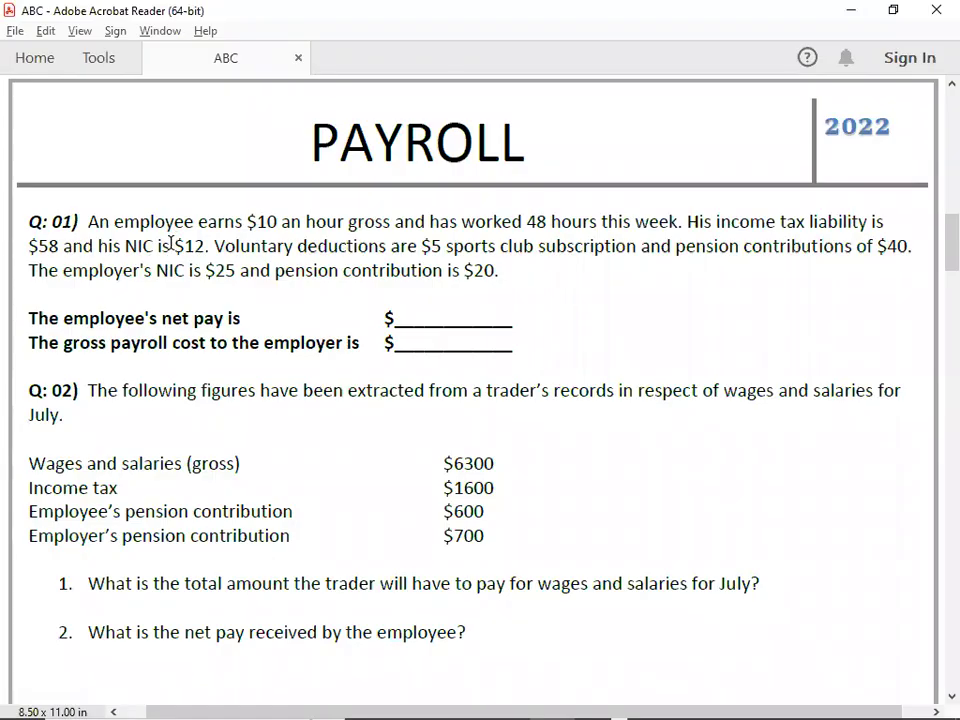
pyautogui.hotkey('alt', 'Tab')
pyautogui.write('-12')
pyautogui.press('Return')
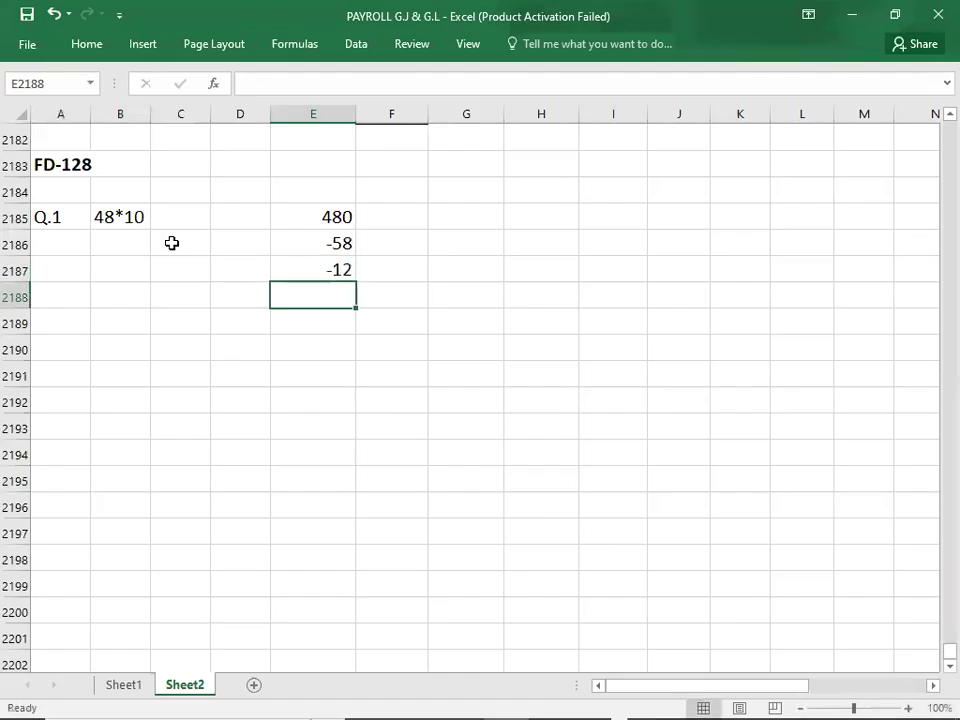
# Step: Enter the voluntary deductions from the payroll PDF: sports club subscription as -5 in E2188 and pension as -40 in E2189
pyautogui.hotkey('alt', 'Tab')
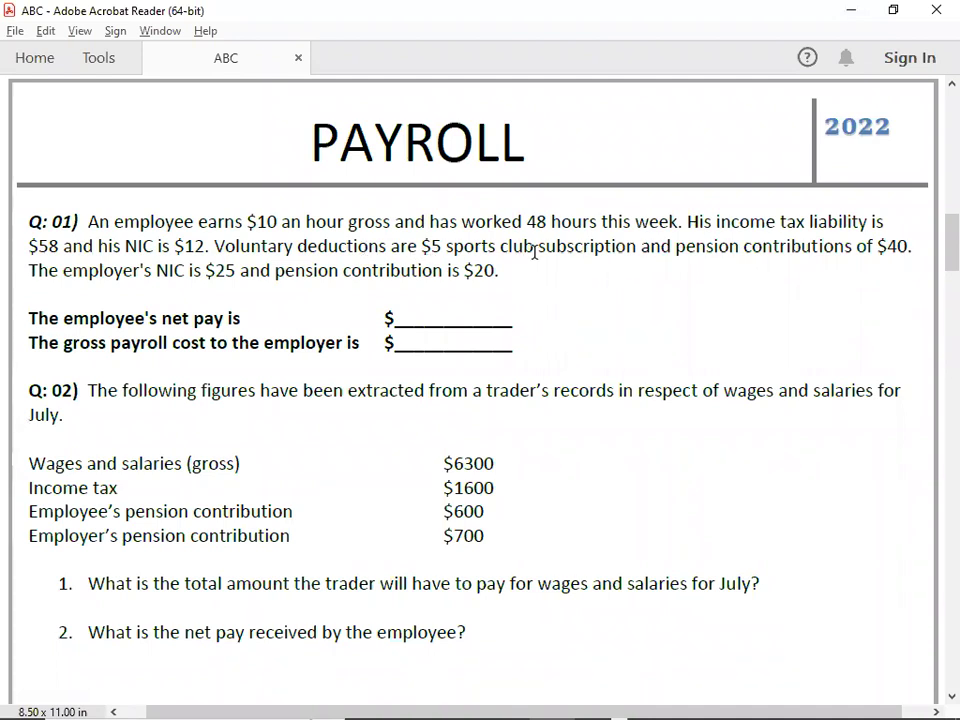
pyautogui.hotkey('alt', 'Tab')
pyautogui.write('-5')
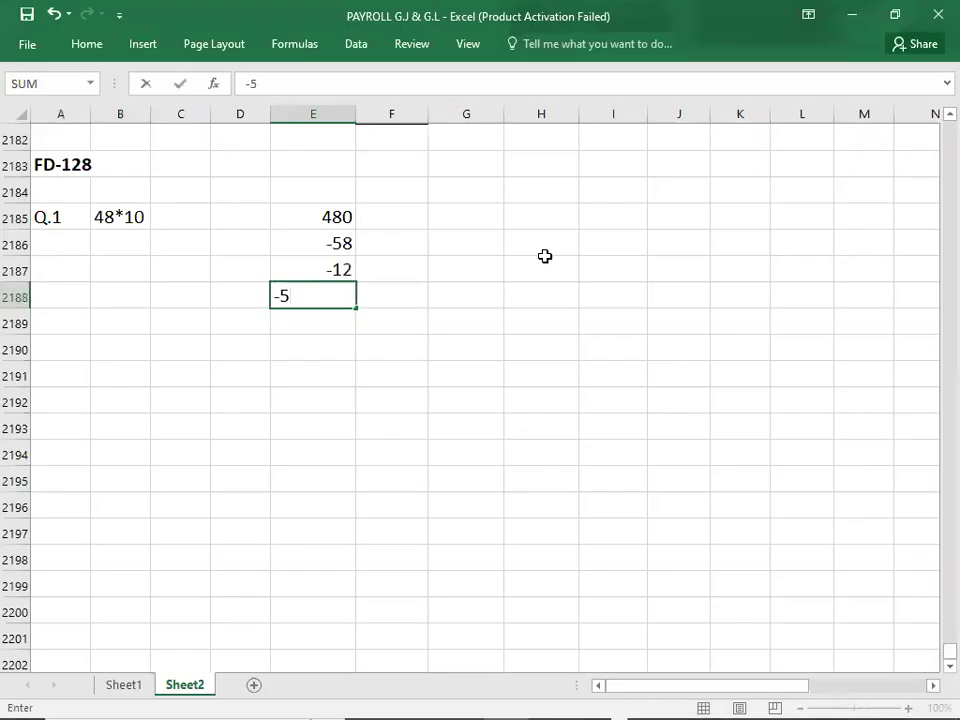
pyautogui.press('Return')
pyautogui.hotkey('alt', 'Tab')
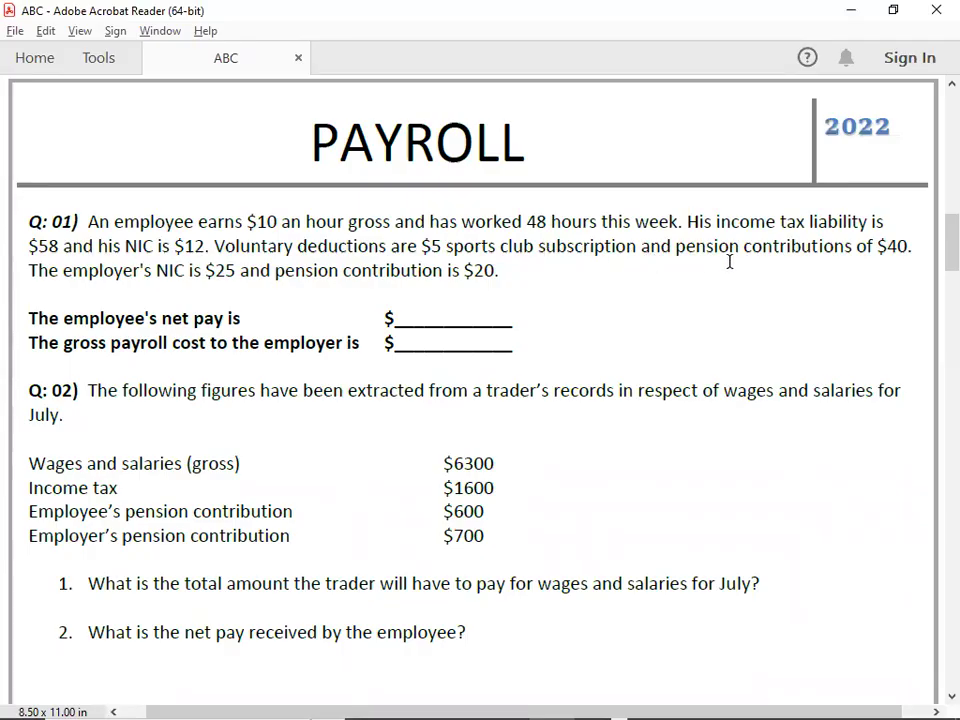
pyautogui.hotkey('alt', 'Tab')
pyautogui.write('-40')
pyautogui.press('Return')
# Step: Total the gross pay and deductions in E2185:E2189 and enter the net pay 365 in E2190
pyautogui.hotkey('alt', 'Tab')
pyautogui.hotkey('alt', 'Tab')
pyautogui.press('Up')
pyautogui.press('Up')
pyautogui.press('Up')
pyautogui.press('Up')
pyautogui.press('Up')
pyautogui.hotkey('shift', 'Down')
pyautogui.hotkey('shift', 'Down')
pyautogui.hotkey('shift', 'Down')
pyautogui.hotkey('shift', 'Down')
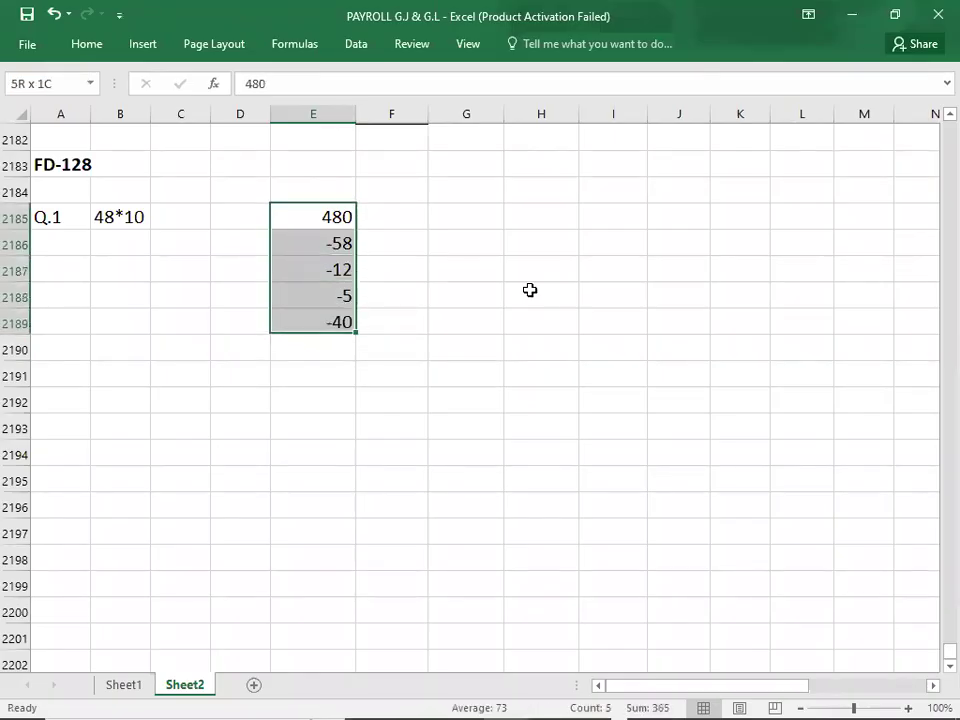
pyautogui.press('Down')
pyautogui.press('Down')
pyautogui.press('Down')
pyautogui.press('Down')
pyautogui.press('Down')
pyautogui.write('365')
pyautogui.press('Return')
pyautogui.press('Up')
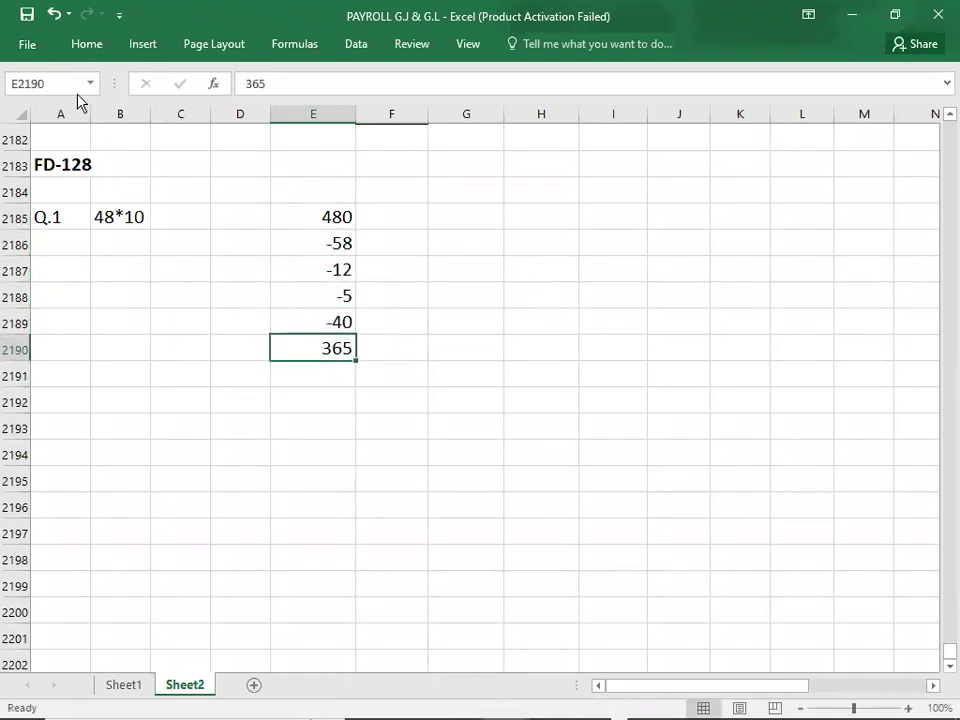
# Step: Apply a top and double bottom border to the net pay in E2190
pyautogui.click(85, 50)
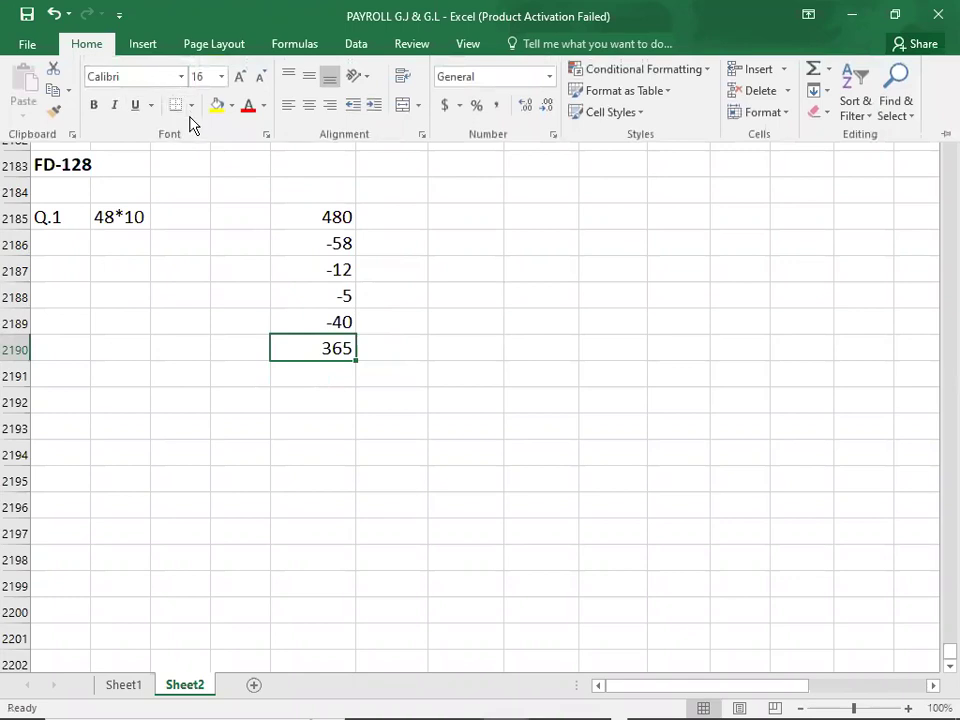
pyautogui.click(191, 110)
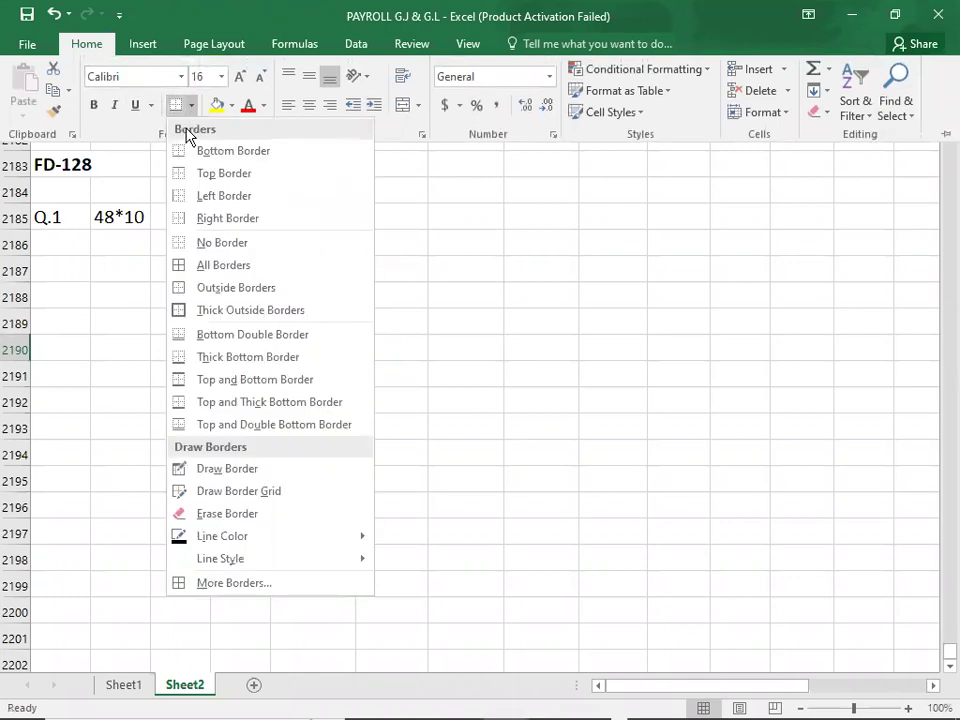
pyautogui.click(180, 425)
pyautogui.click(176, 428)
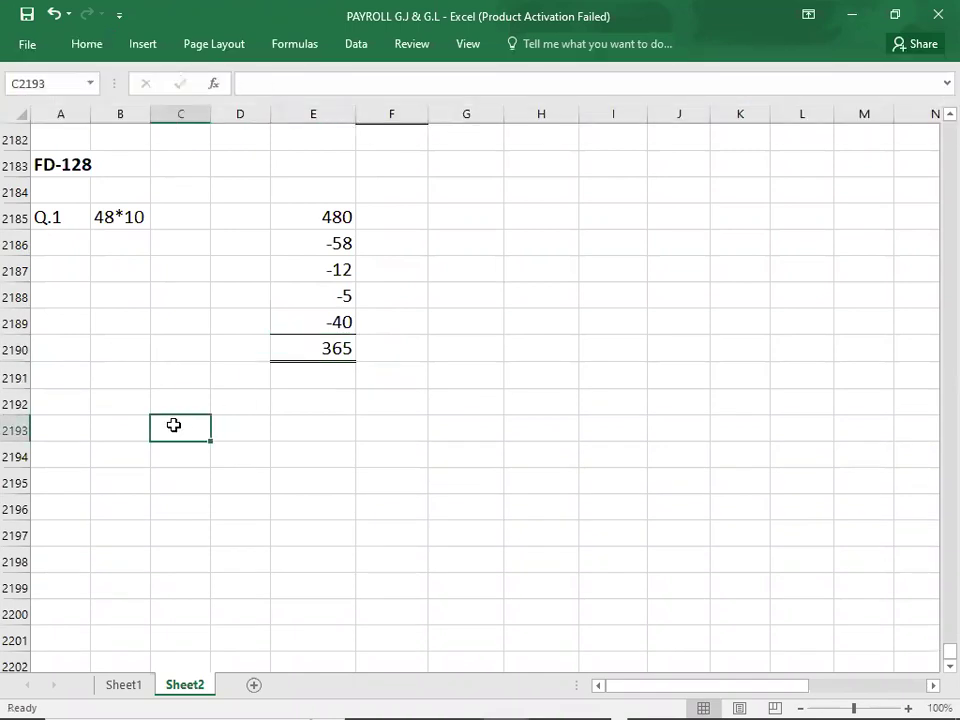
# Step: Start the employer's payroll cost calculation in row 2192 with 48*10 in B2192 and 480 in E2192
pyautogui.click(128, 342)
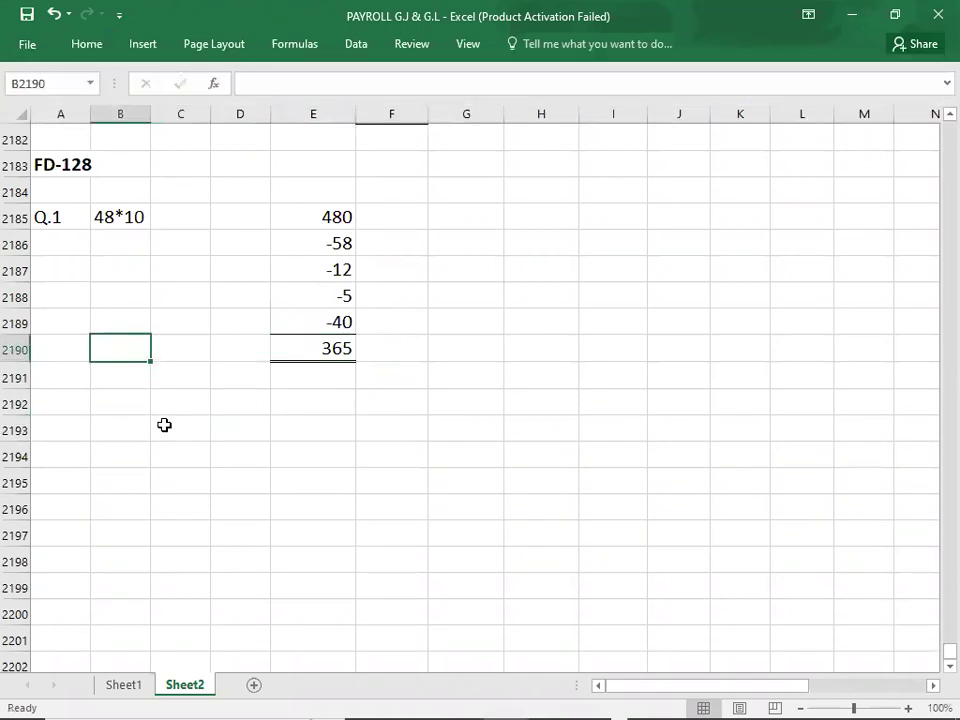
pyautogui.click(126, 401)
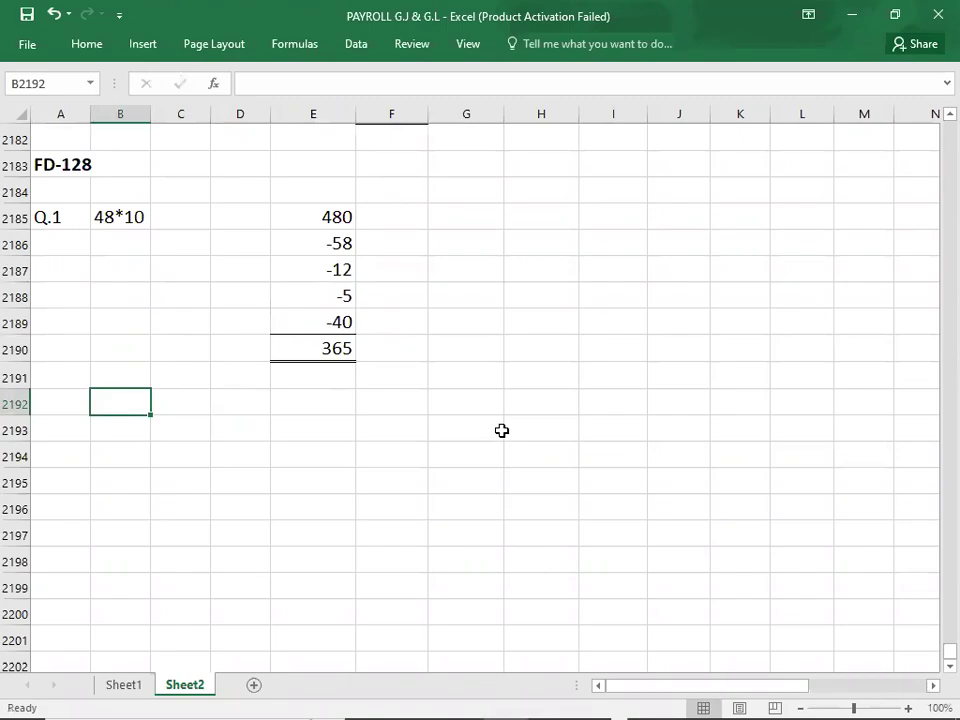
pyautogui.hotkey('alt', 'Tab')
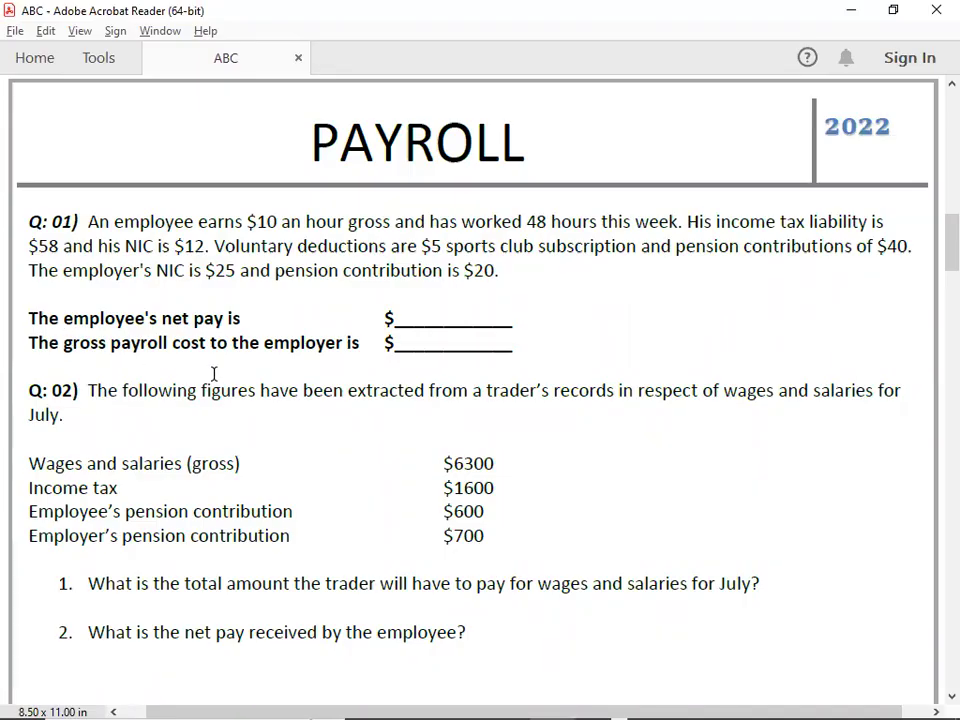
pyautogui.hotkey('alt', 'Tab')
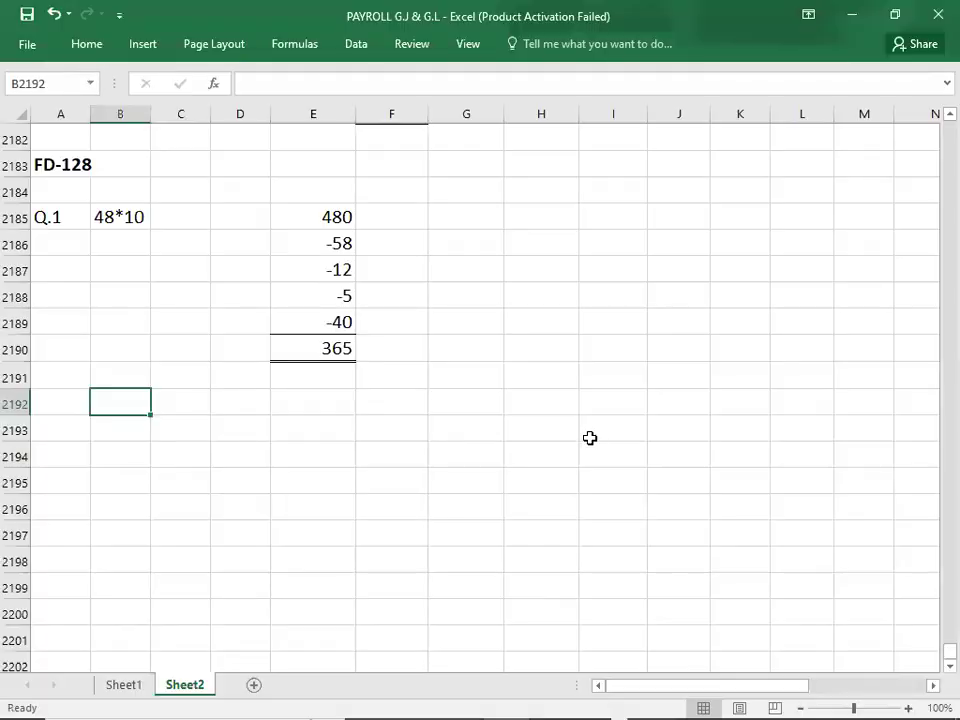
pyautogui.write('48*10')
pyautogui.press('Tab')
pyautogui.press('Tab')
pyautogui.press('Tab')
pyautogui.write('480')
pyautogui.press('Return')
# Step: Enter the employer's NIC of 25 in E2193 and pension contribution of 20 in E2194, taken from the payroll PDF
pyautogui.press('Tab')
pyautogui.press('Tab')
pyautogui.press('Tab')
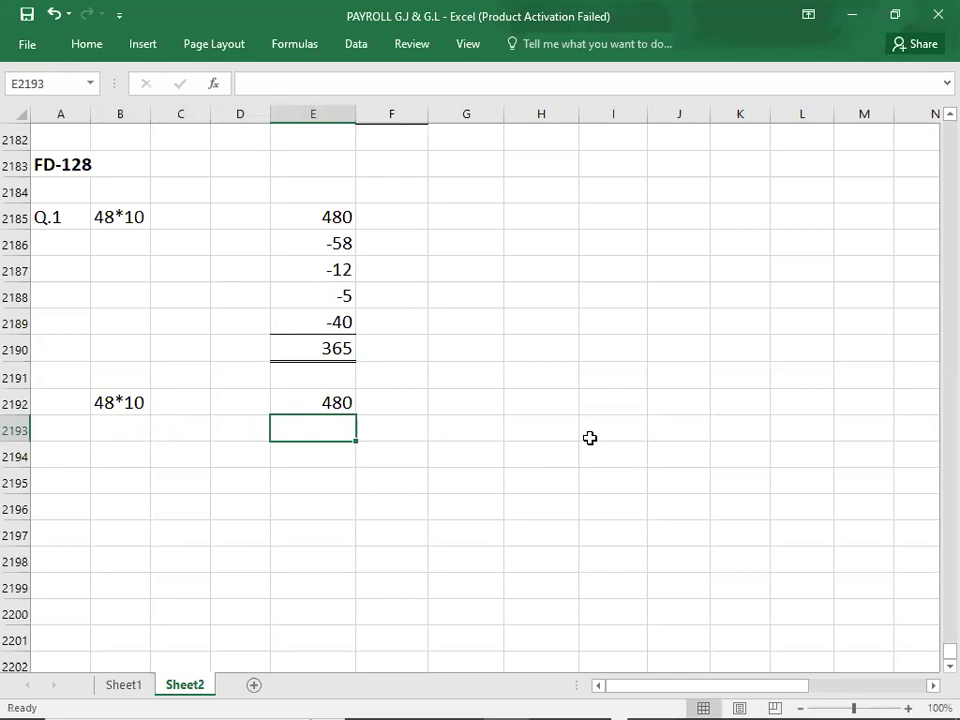
pyautogui.hotkey('alt', 'Tab')
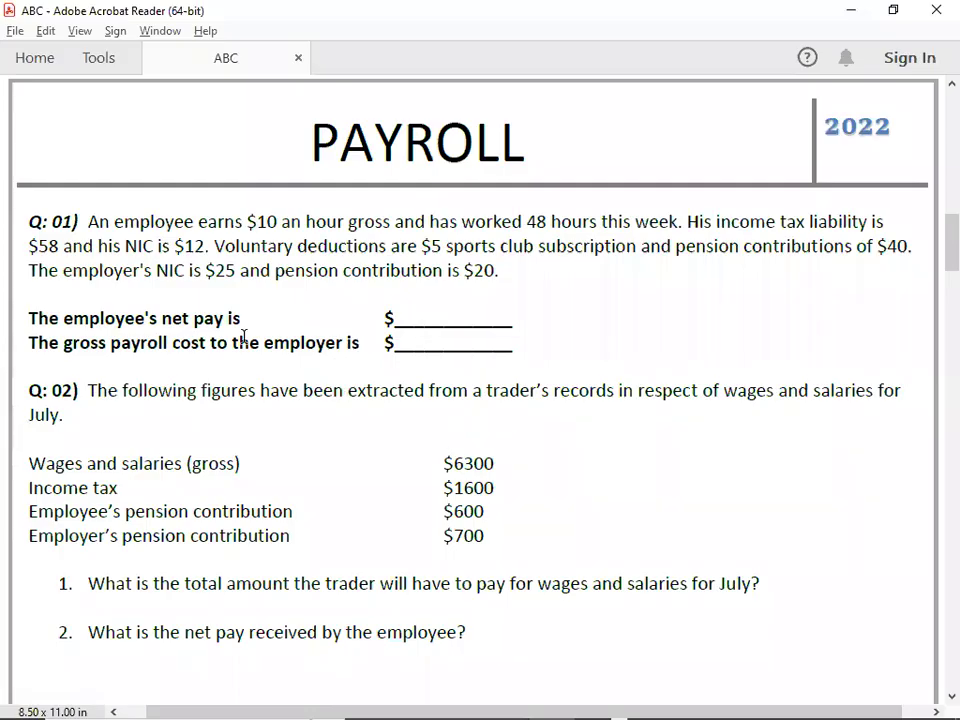
pyautogui.hotkey('alt', 'Tab')
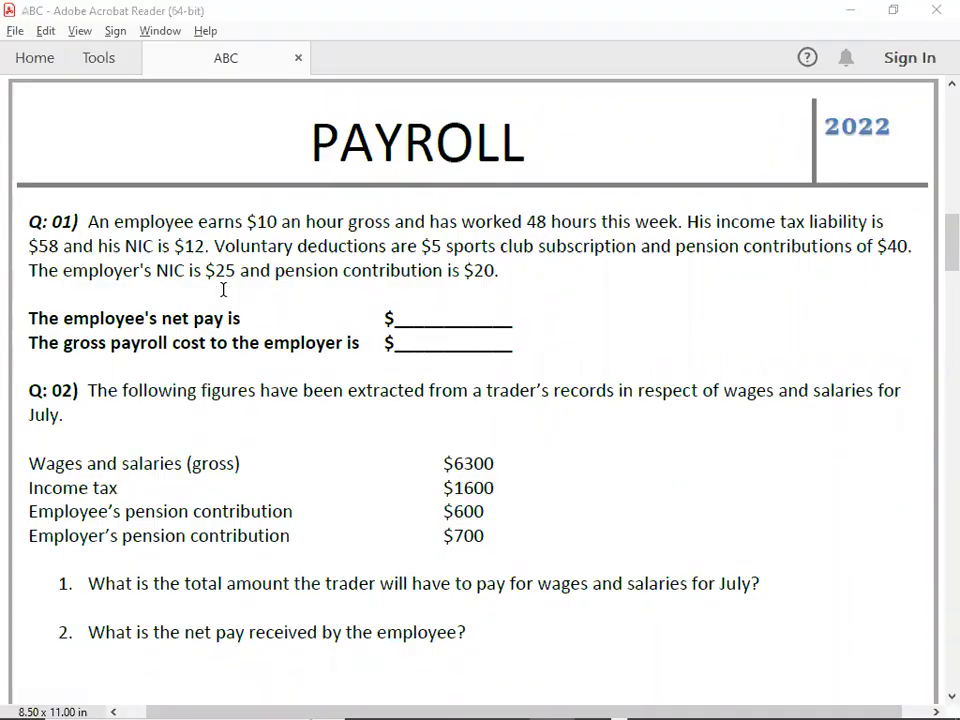
pyautogui.press('Tab')
pyautogui.press('Tab')
pyautogui.press('Tab')
pyautogui.hotkey('alt', 'Tab')
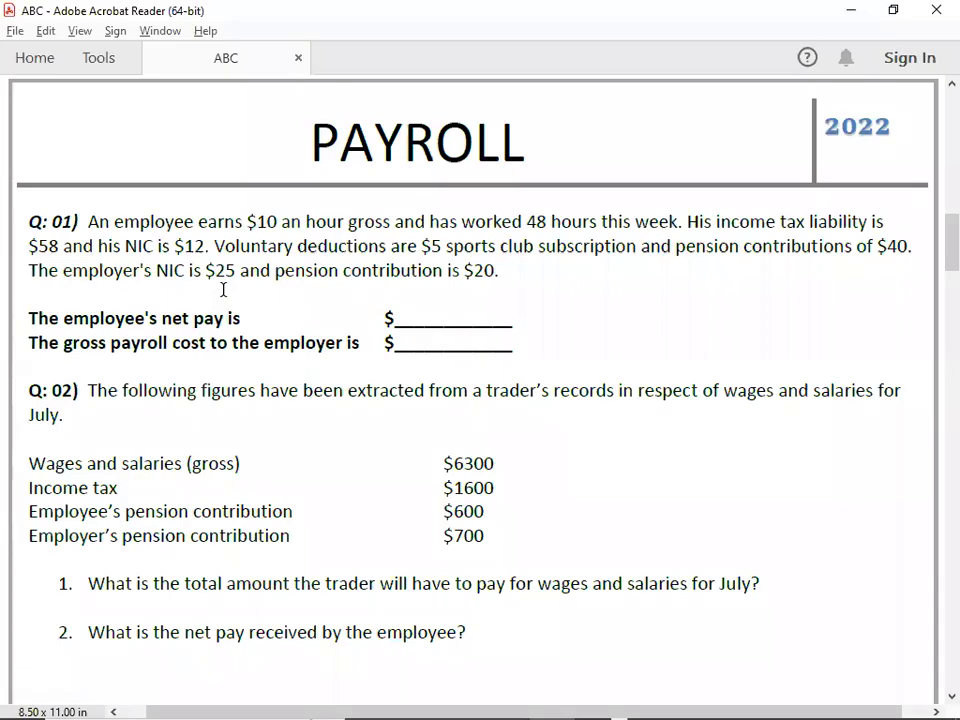
pyautogui.hotkey('alt', 'Tab')
pyautogui.write('20')
pyautogui.press('Tab')
pyautogui.press('Left')
pyautogui.press('Down')
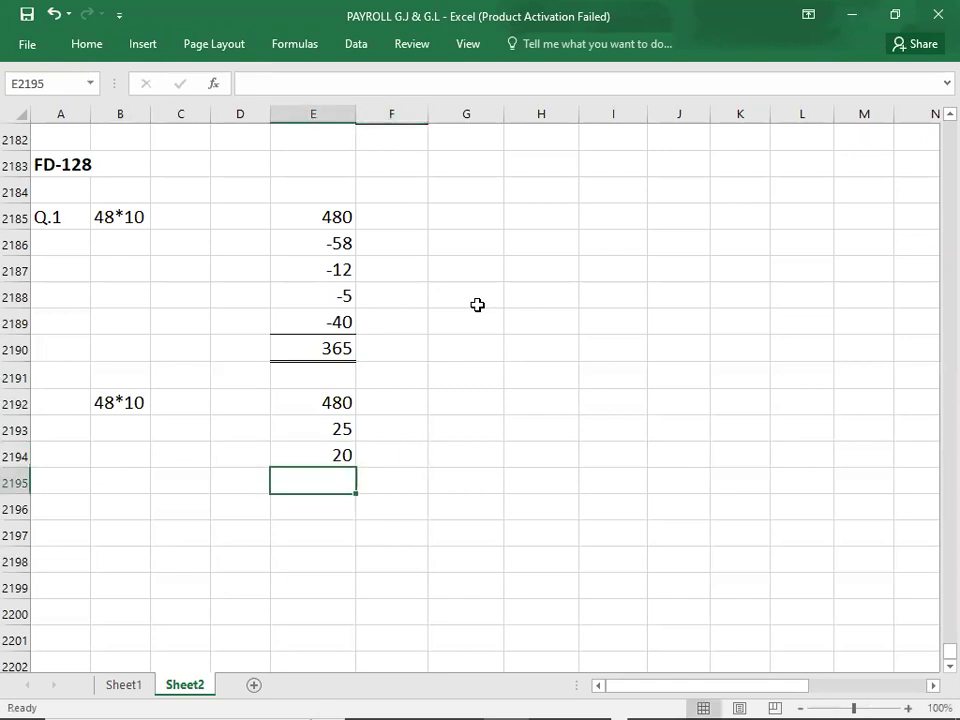
# Step: Total E2192:E2194 and enter the gross payroll cost 525 in E2195
pyautogui.hotkey('shift', 'Up')
pyautogui.hotkey('shift', 'Up')
pyautogui.hotkey('shift', 'Up')
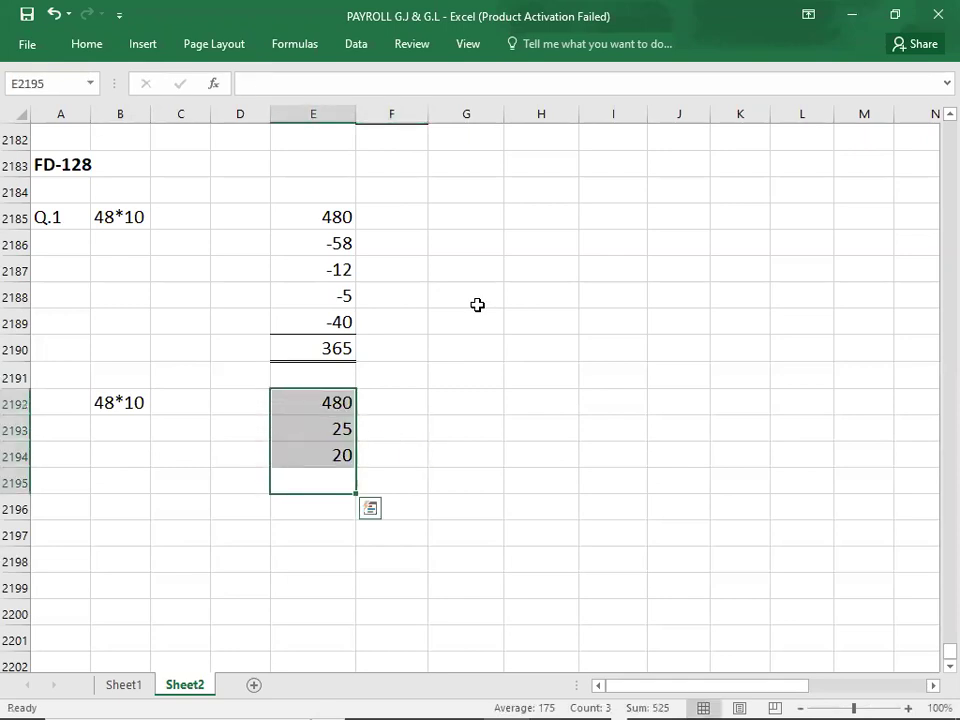
pyautogui.press('Down')
pyautogui.press('Up')
pyautogui.write('525')
pyautogui.press('Return')
pyautogui.press('Up')
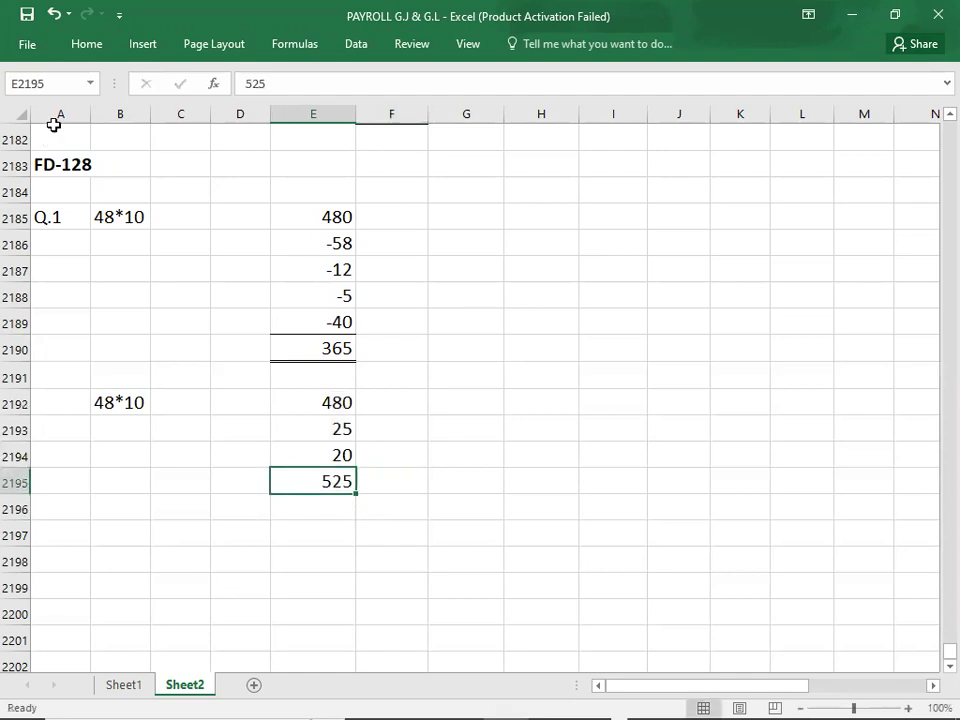
# Step: Apply a top and double bottom border to the gross payroll cost in E2195
pyautogui.click(90, 45)
pyautogui.click(172, 106)
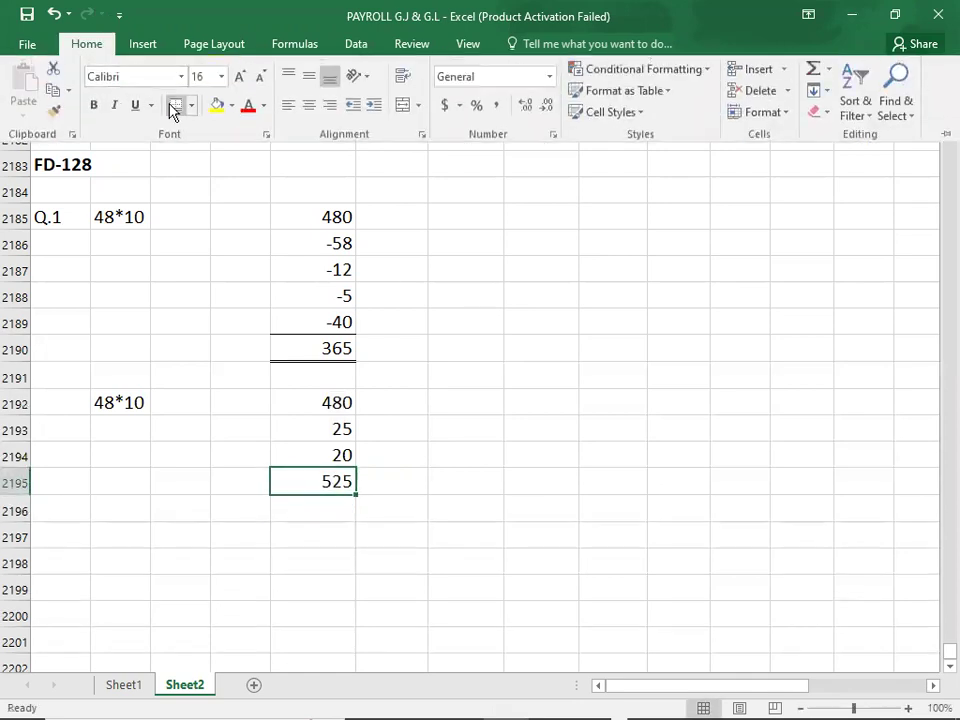
pyautogui.click(188, 584)
# Step: Label A2197 as Q.2 to start the second question
pyautogui.click(76, 527)
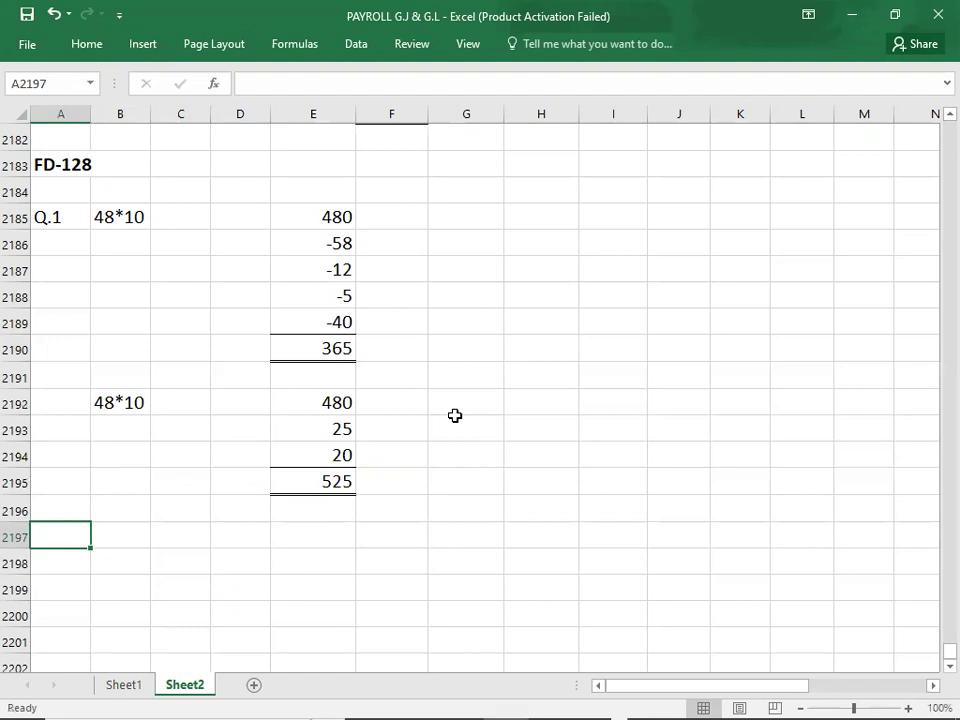
pyautogui.write('Q.2')
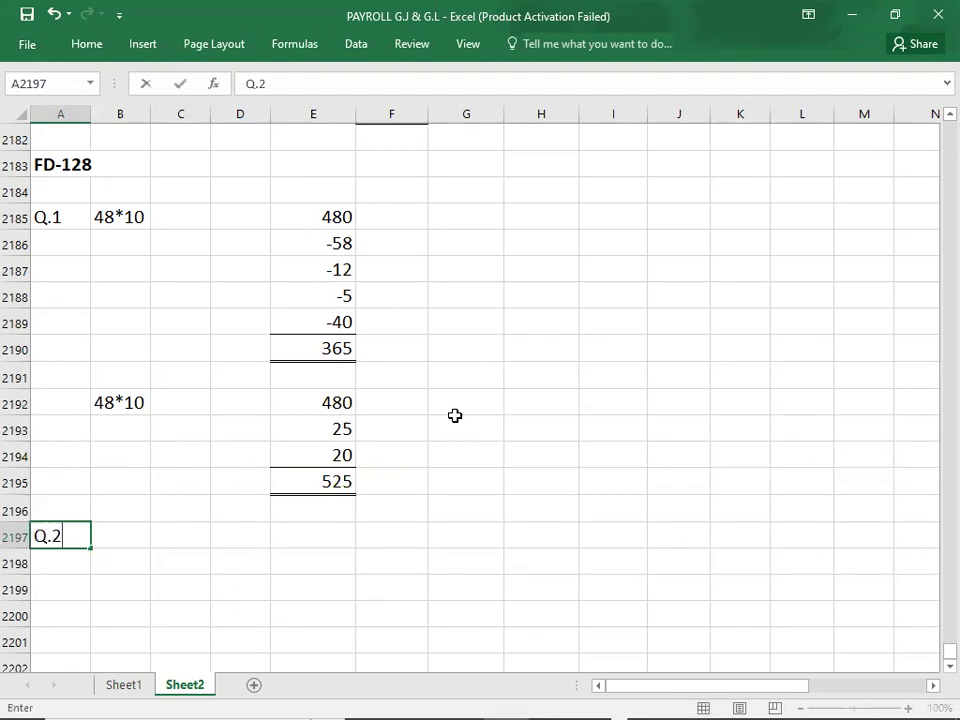
pyautogui.press('Return')
pyautogui.press('Right')
# Step: Read question 2 in the payroll PDF and enter the gross wages and salaries of 6300 in E2198 of the workbook
pyautogui.hotkey('alt', 'Tab')
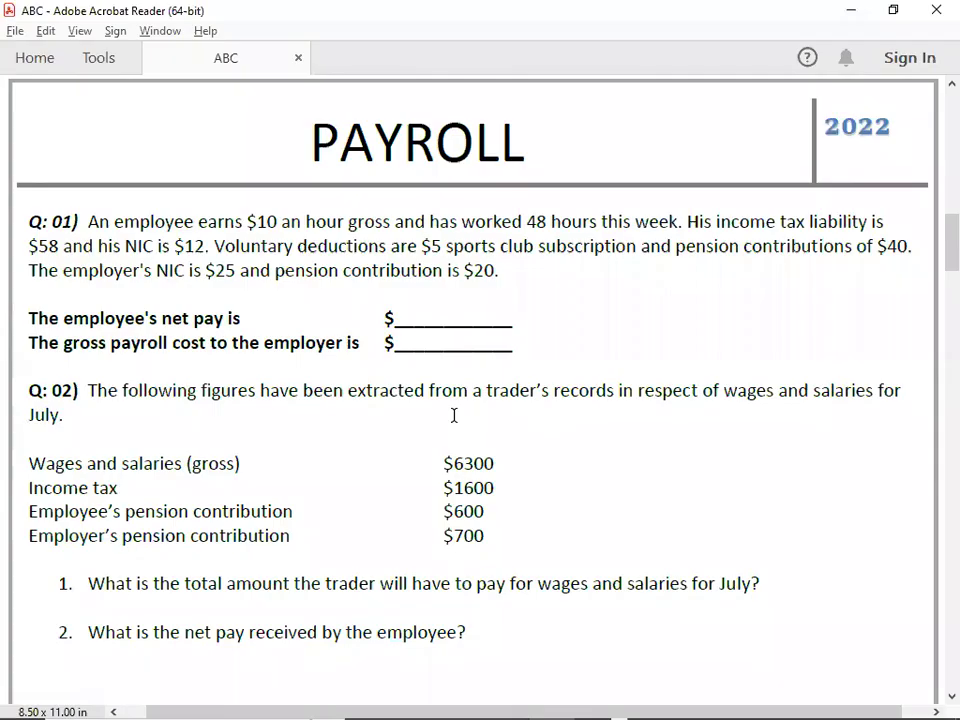
pyautogui.scroll(-3, 453, 415)
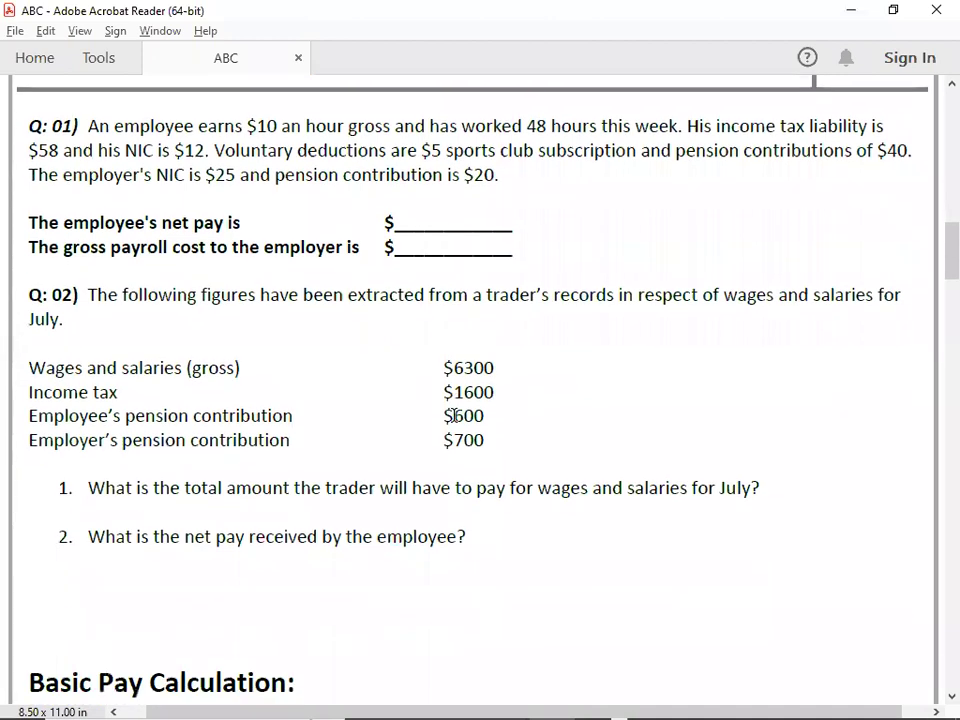
pyautogui.scroll(-2, 453, 415)
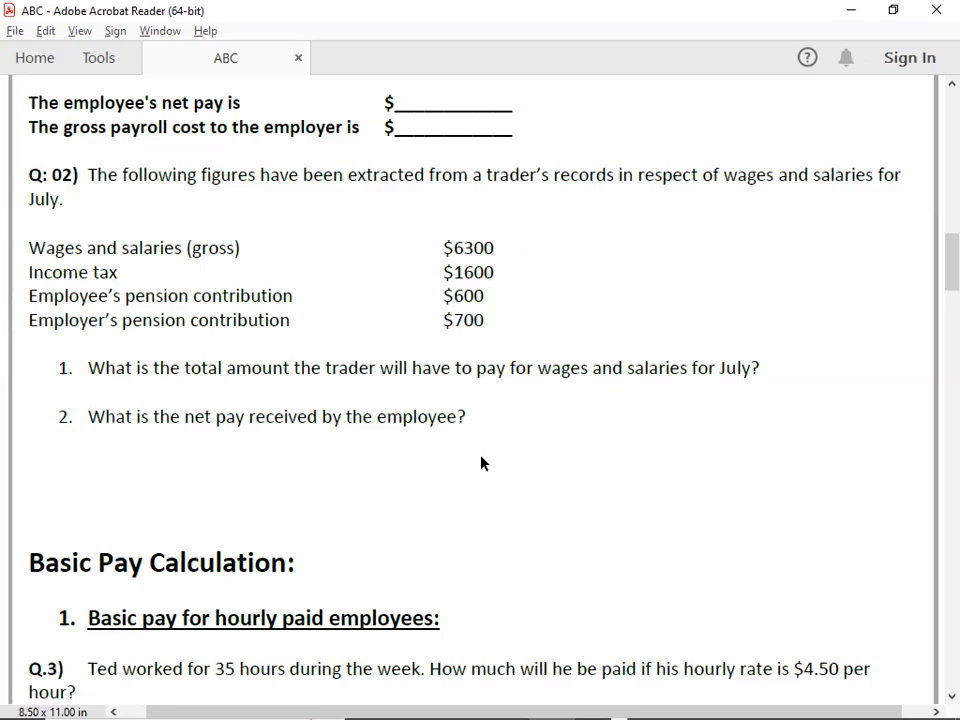
pyautogui.hotkey('alt', 'Tab')
pyautogui.press('Down')
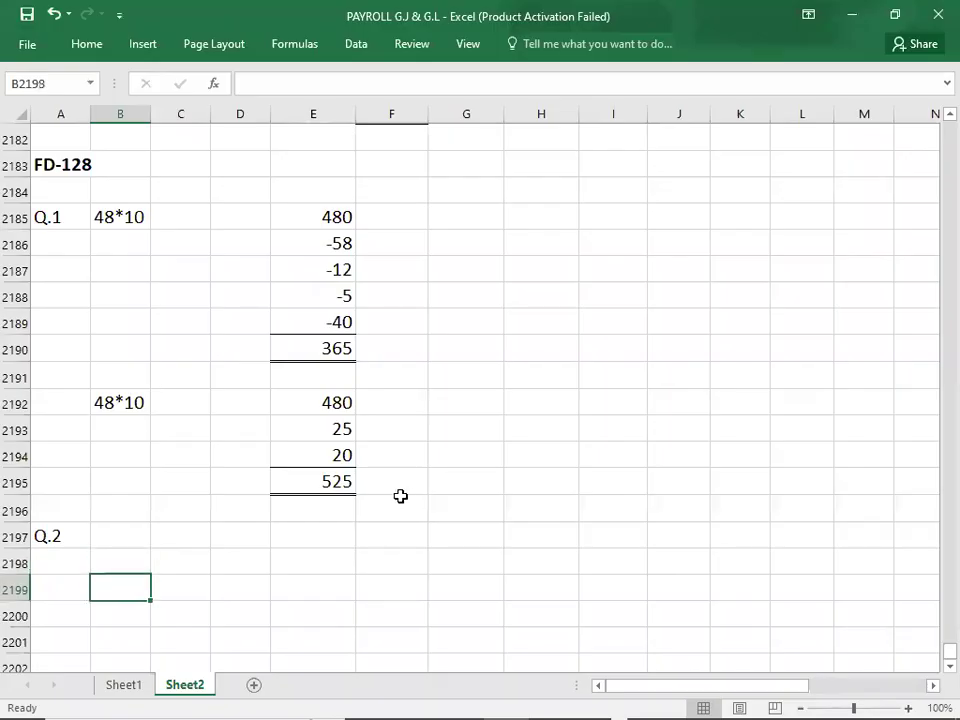
pyautogui.press('Down')
pyautogui.press('Down')
pyautogui.press('Down')
pyautogui.press('Down')
pyautogui.press('Down')
pyautogui.press('Down')
pyautogui.press('Down')
pyautogui.press('Down')
pyautogui.press('Down')
pyautogui.press('Down')
pyautogui.press('Down')
pyautogui.press('Down')
pyautogui.press('Down')
pyautogui.press('Down')
pyautogui.press('Down')
pyautogui.press('Down')
pyautogui.press('Down')
pyautogui.press('Up')
pyautogui.press('Up')
pyautogui.press('Up')
pyautogui.press('Up')
pyautogui.press('Up')
pyautogui.press('Up')
pyautogui.press('Up')
pyautogui.press('Up')
pyautogui.press('Up')
pyautogui.press('Up')
pyautogui.press('Up')
pyautogui.press('Up')
pyautogui.press('Up')
pyautogui.press('Up')
pyautogui.press('Up')
pyautogui.press('Up')
pyautogui.press('Up')
pyautogui.press('Up')
pyautogui.press('Up')
pyautogui.press('Up')
pyautogui.press('Up')
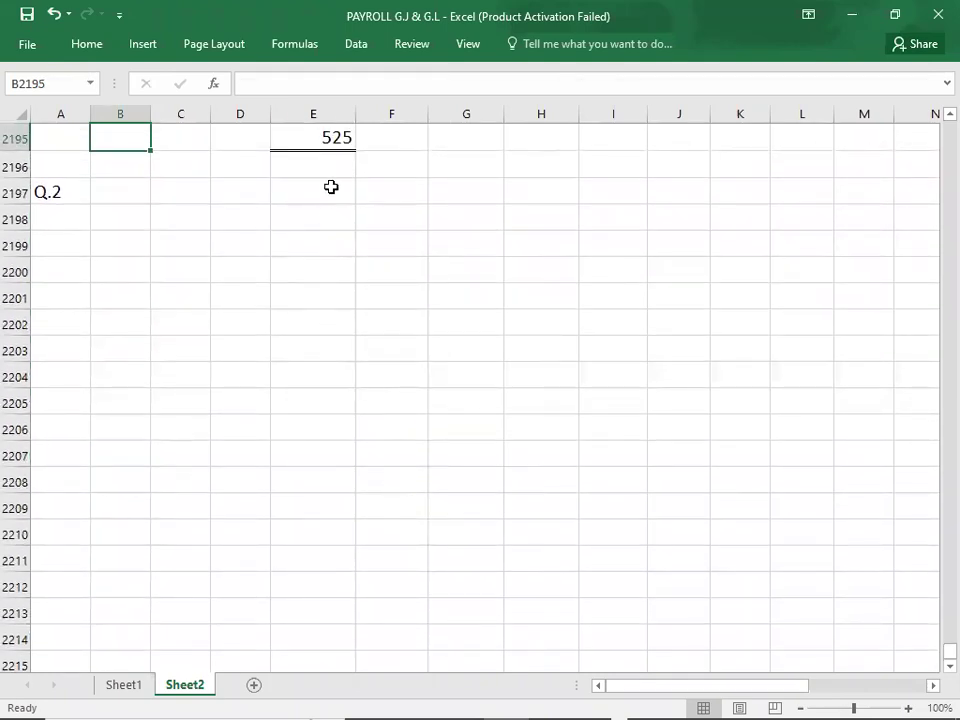
pyautogui.click(319, 212)
pyautogui.write('6300')
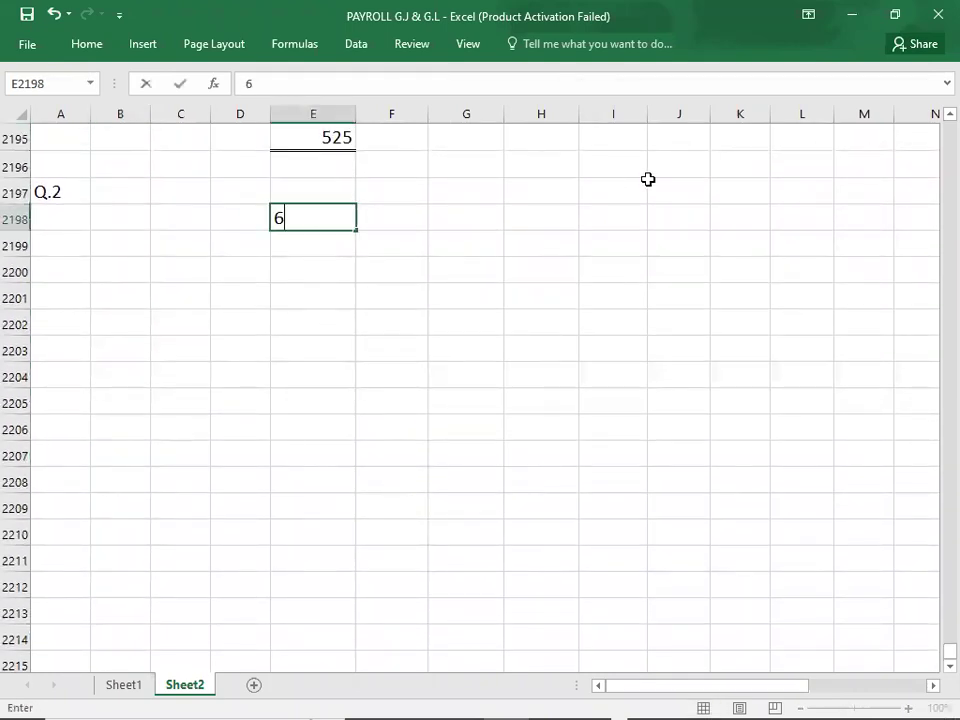
pyautogui.press('Return')
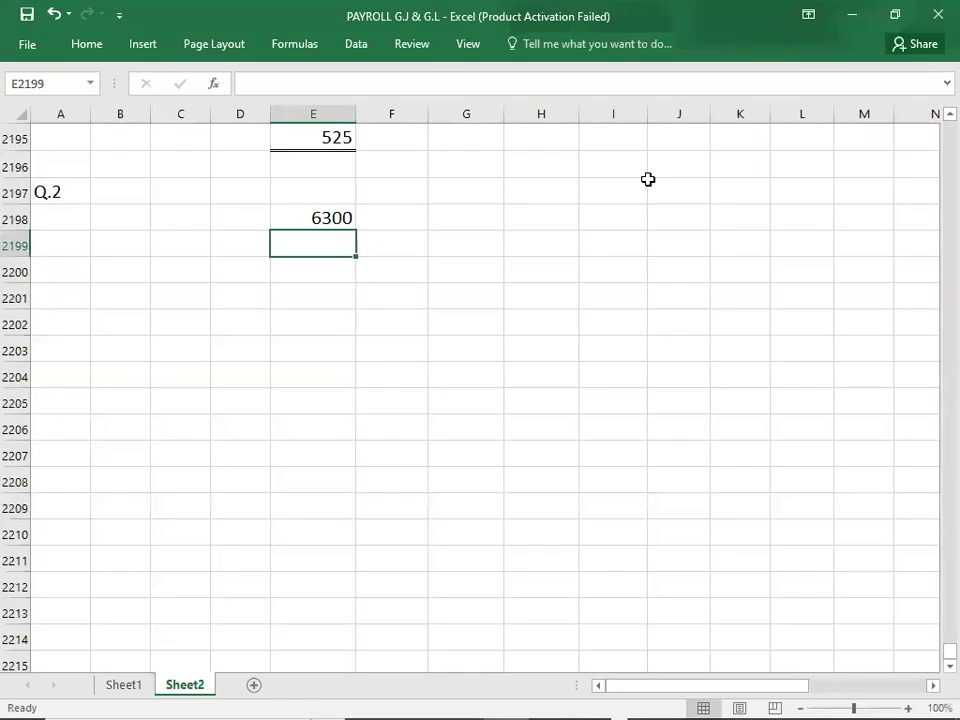
# Step: Check question 2 in the PDF, then enter the employer's pension contribution 700 in E2199 and the total 7000 in E2200 of the workbook
pyautogui.hotkey('alt', 'Tab')
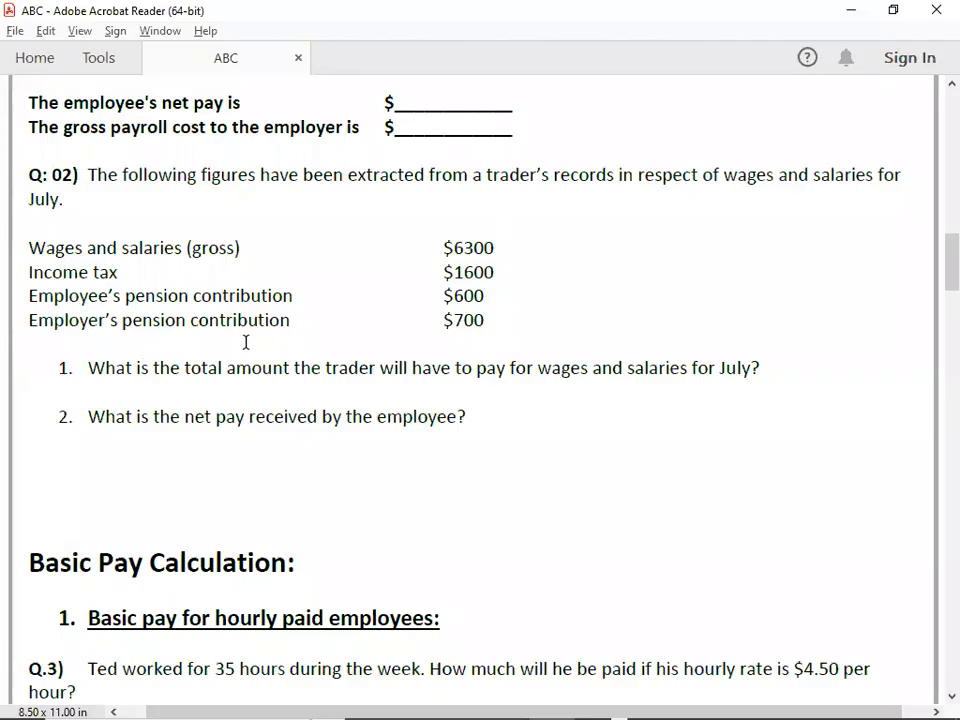
pyautogui.hotkey('alt', 'Tab')
pyautogui.write('700')
pyautogui.press('Return')
pyautogui.write('7000')
pyautogui.press('Return')
# Step: Apply a top and double bottom border to the total in E2200
pyautogui.press('Up')
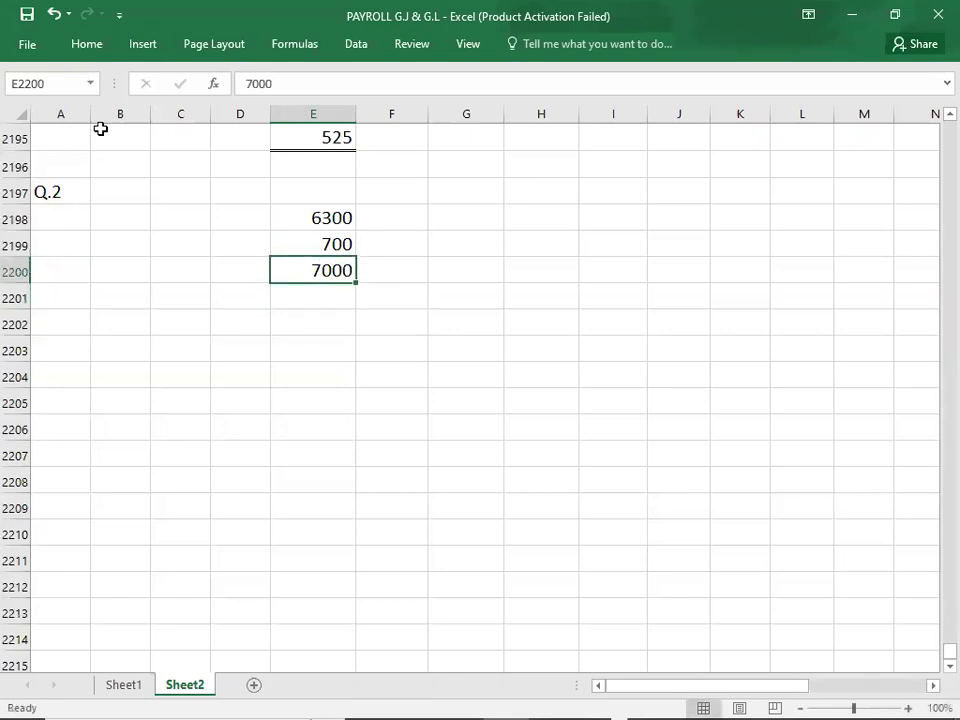
pyautogui.click(87, 44)
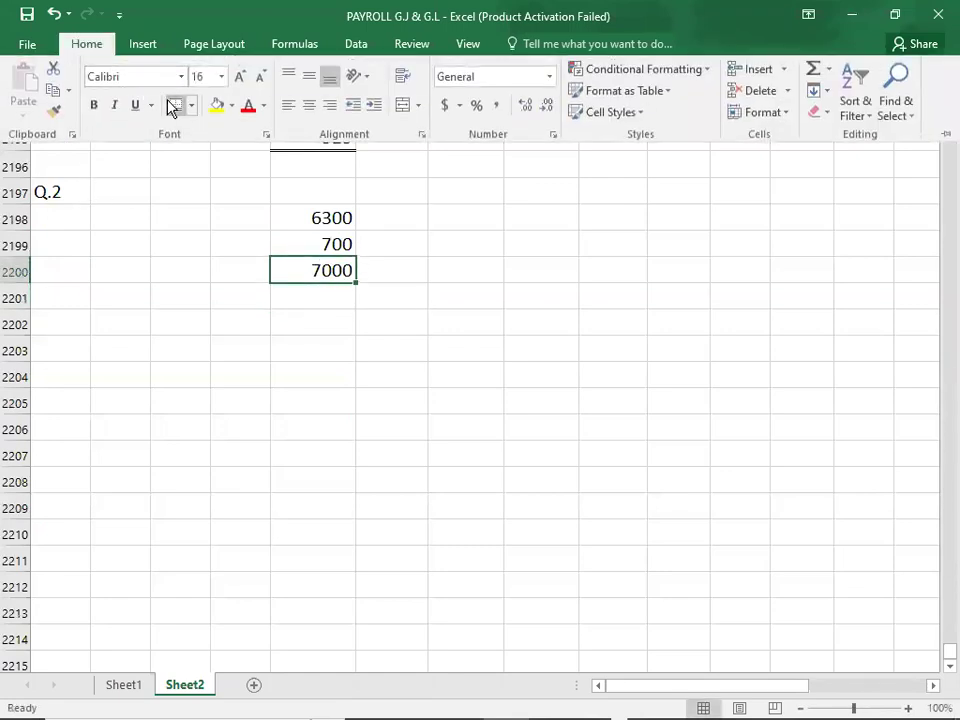
pyautogui.click(172, 108)
# Step: Using the question 2 figures in the PDF, enter gross pay 6300, income tax -1600 and employee's pension contribution -600 in E2202:E2204 of the workbook
pyautogui.click(296, 323)
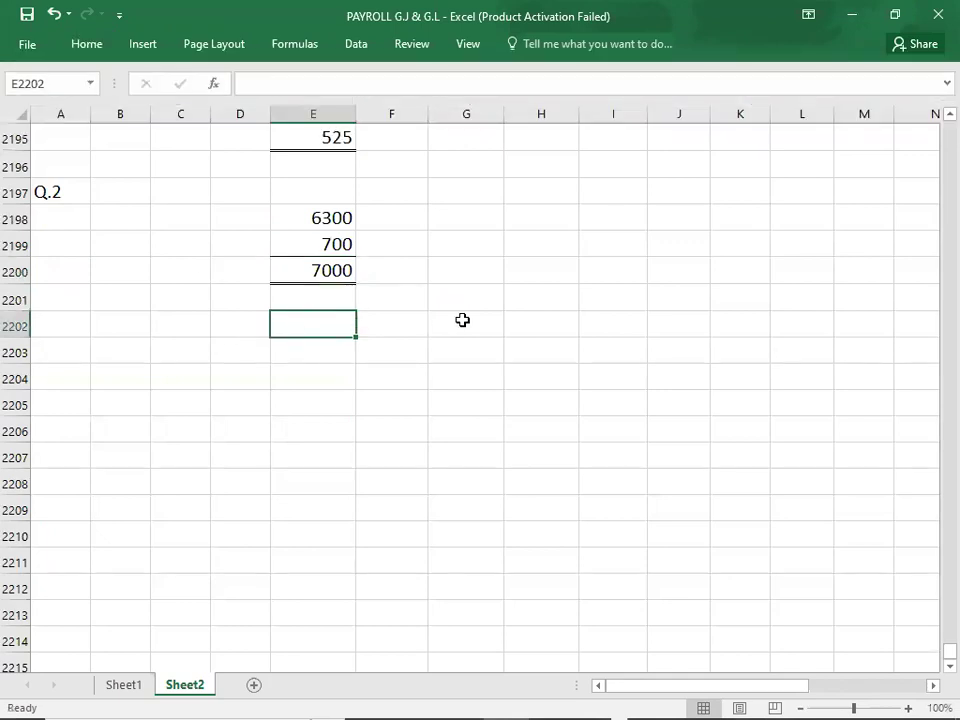
pyautogui.hotkey('alt', 'Tab')
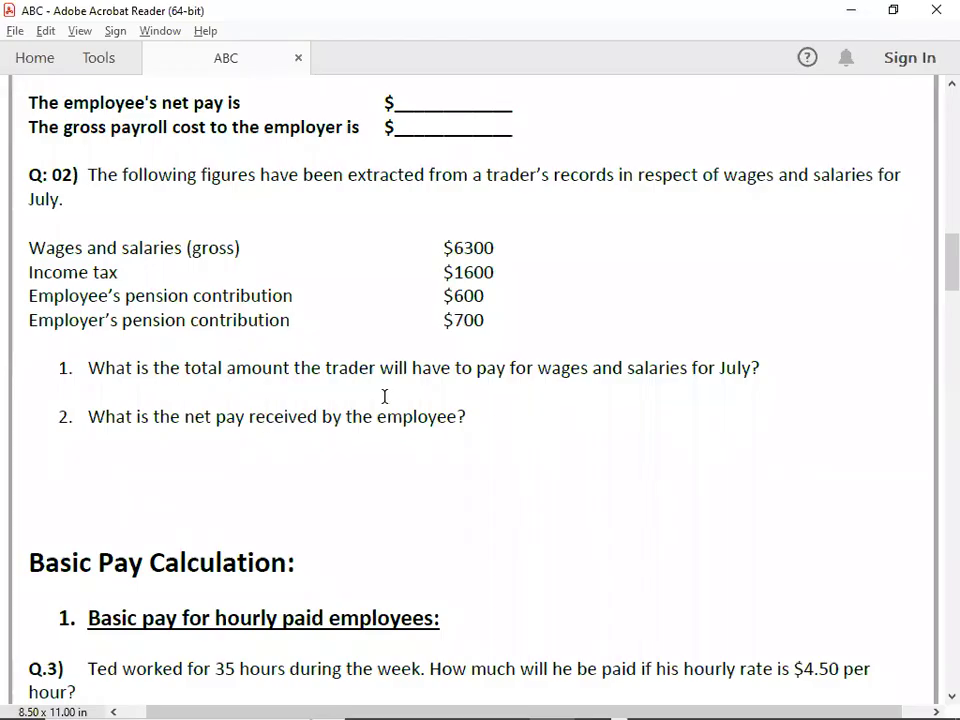
pyautogui.hotkey('alt', 'Tab')
pyautogui.write('6300')
pyautogui.press('Return')
pyautogui.hotkey('alt', 'Tab')
pyautogui.hotkey('alt', 'Tab')
pyautogui.write('-1600')
pyautogui.press('Return')
pyautogui.hotkey('alt', 'Tab')
pyautogui.hotkey('alt', 'Tab')
pyautogui.write('-600')
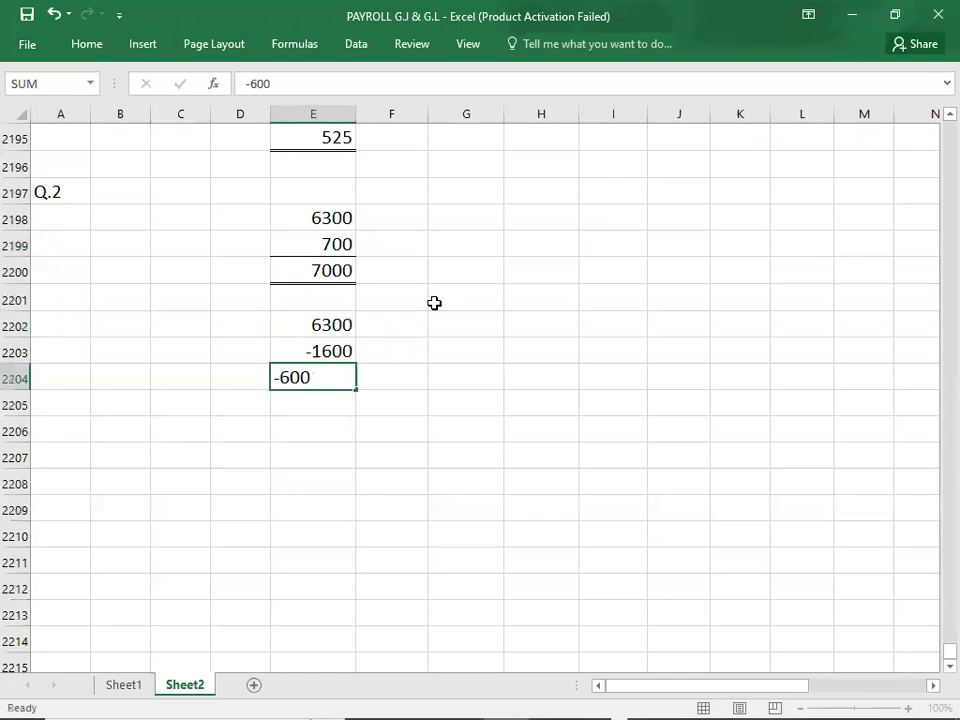
pyautogui.hotkey('ctrl', 'Return')
# Step: Total E2202:E2204 and enter the employee's net pay of 4100 in E2205
pyautogui.hotkey('shift', 'Up')
pyautogui.hotkey('shift', 'Up')
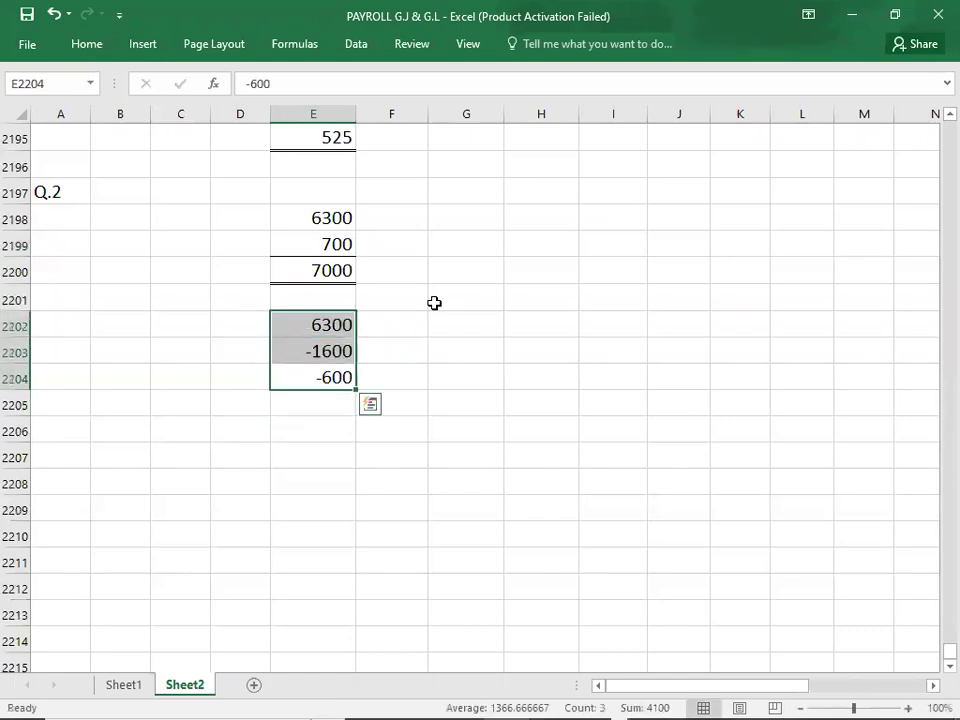
pyautogui.press('Down')
pyautogui.write('4100')
pyautogui.press('Return')
# Step: Apply a top and double bottom border to the net pay in E2205
pyautogui.press('Up')
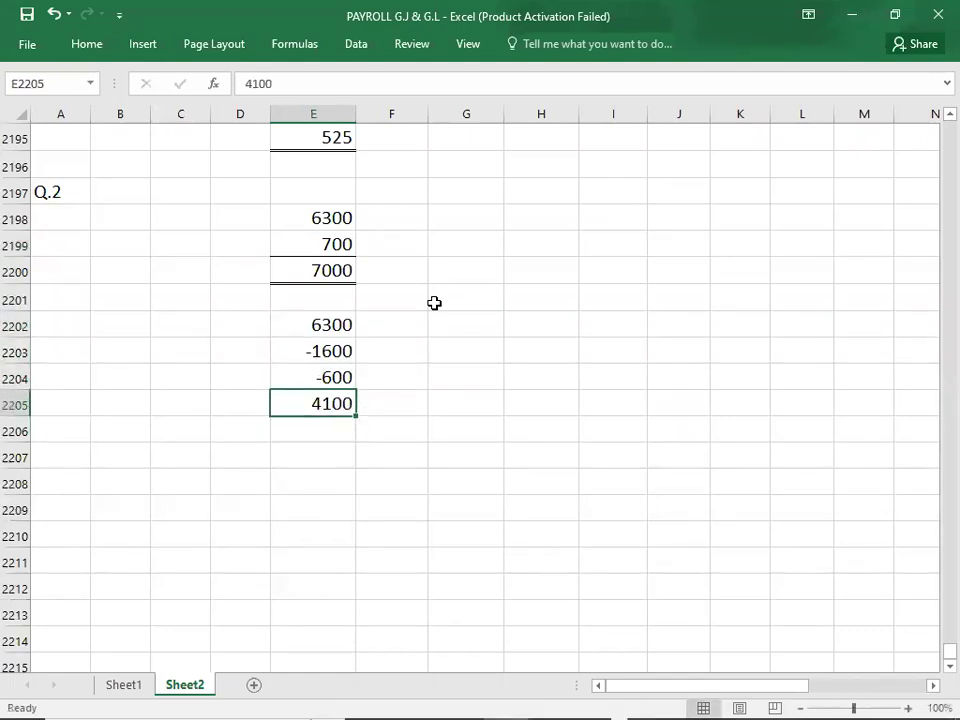
pyautogui.click(87, 47)
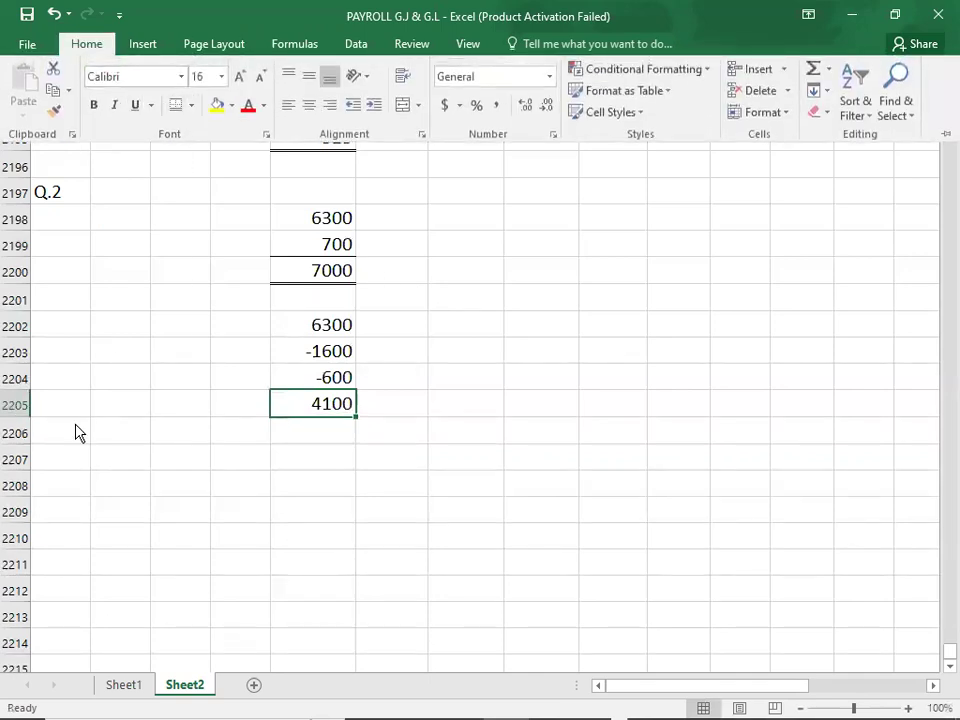
pyautogui.click(51, 467)
# Step: Label A2207 as Q.3 to start the third question
pyautogui.click(51, 461)
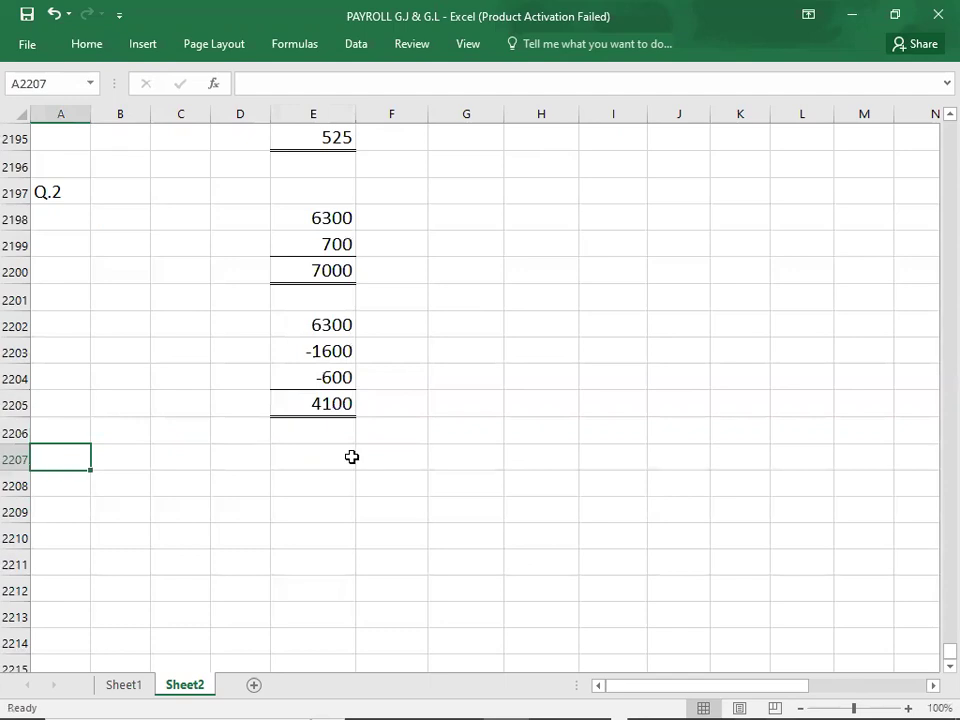
pyautogui.write('Q.4')
pyautogui.press('BackSpace')
pyautogui.write('3')
pyautogui.press('Return')
pyautogui.press('Right')
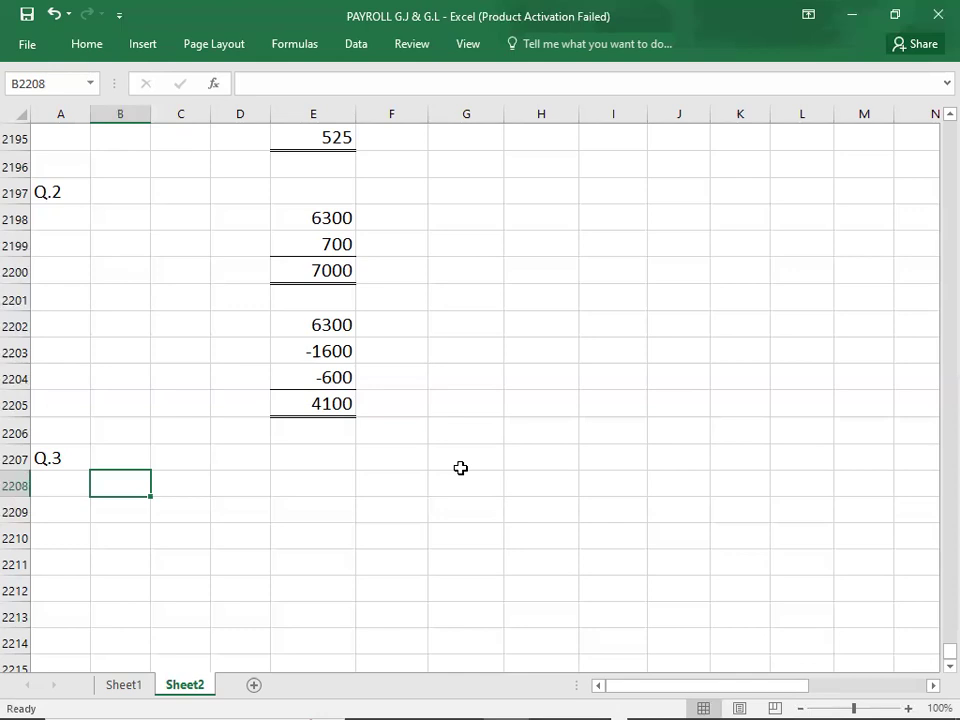
# Step: Read question 3 in the payroll PDF and enter the pay calculation 35*4.5 as text in C2208 of the workbook
pyautogui.hotkey('alt', 'Tab')
pyautogui.scroll(-5, 461, 474)
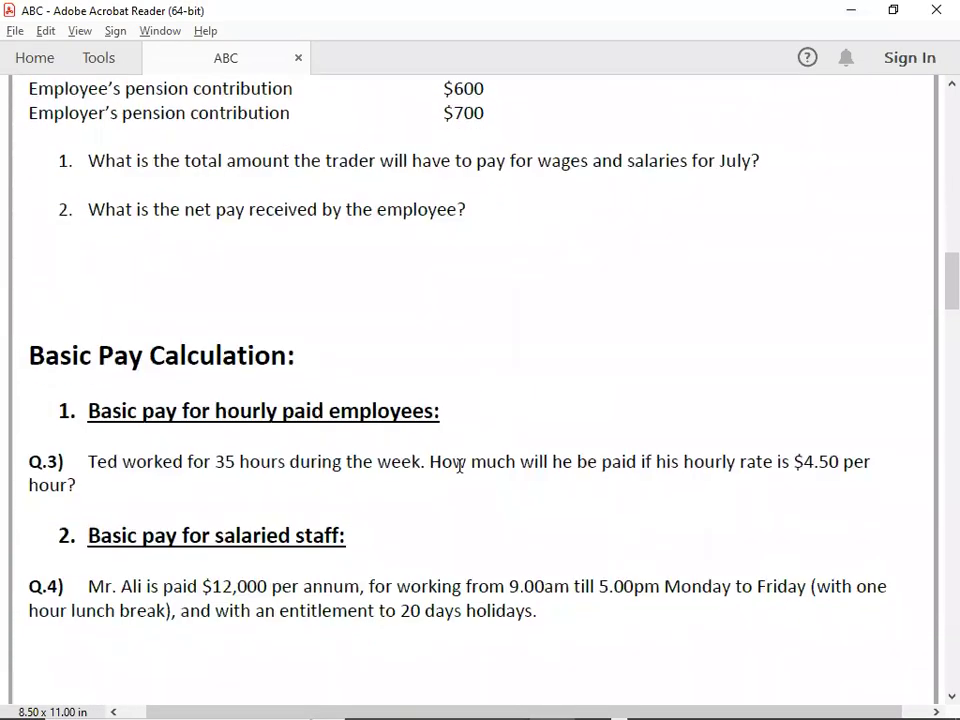
pyautogui.scroll(-3, 461, 474)
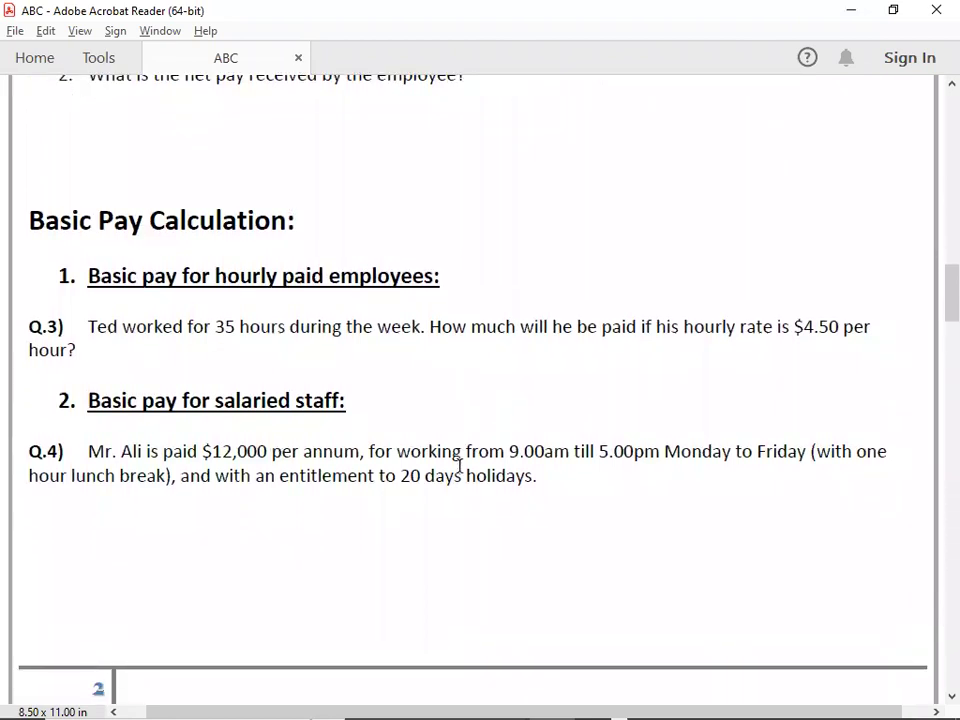
pyautogui.scroll(-1, 461, 474)
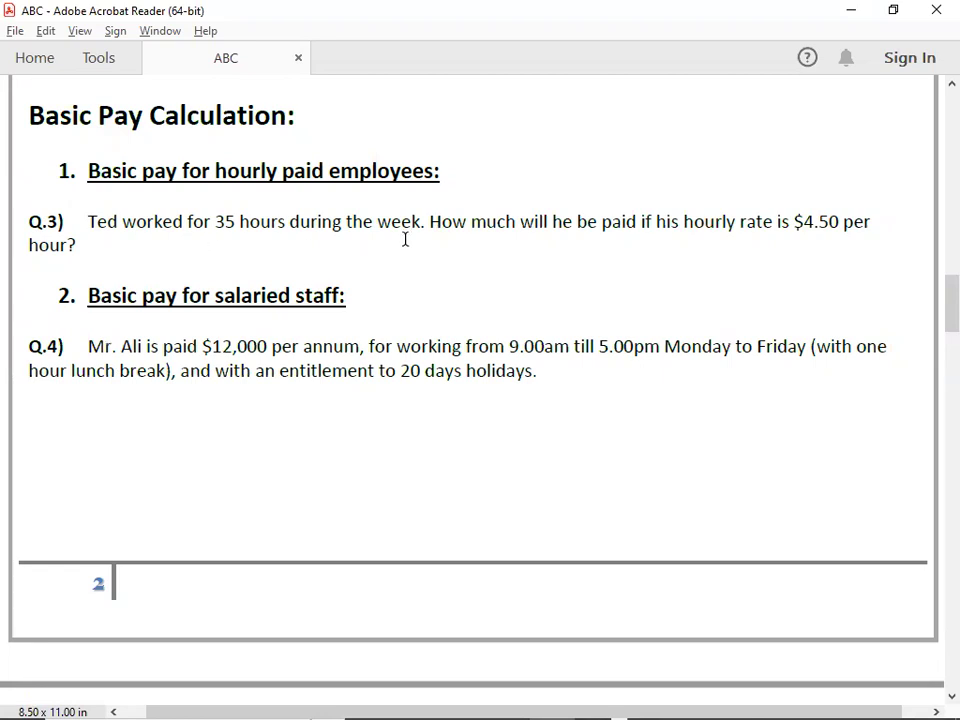
pyautogui.hotkey('alt', 'Tab')
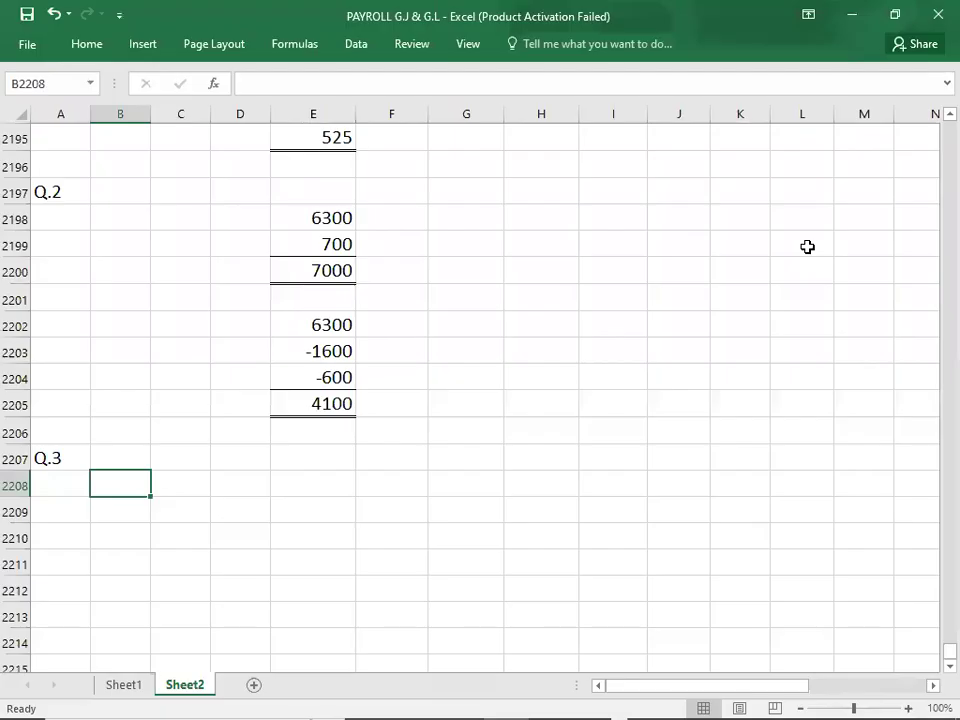
pyautogui.press('Right')
pyautogui.write('35*4.5')
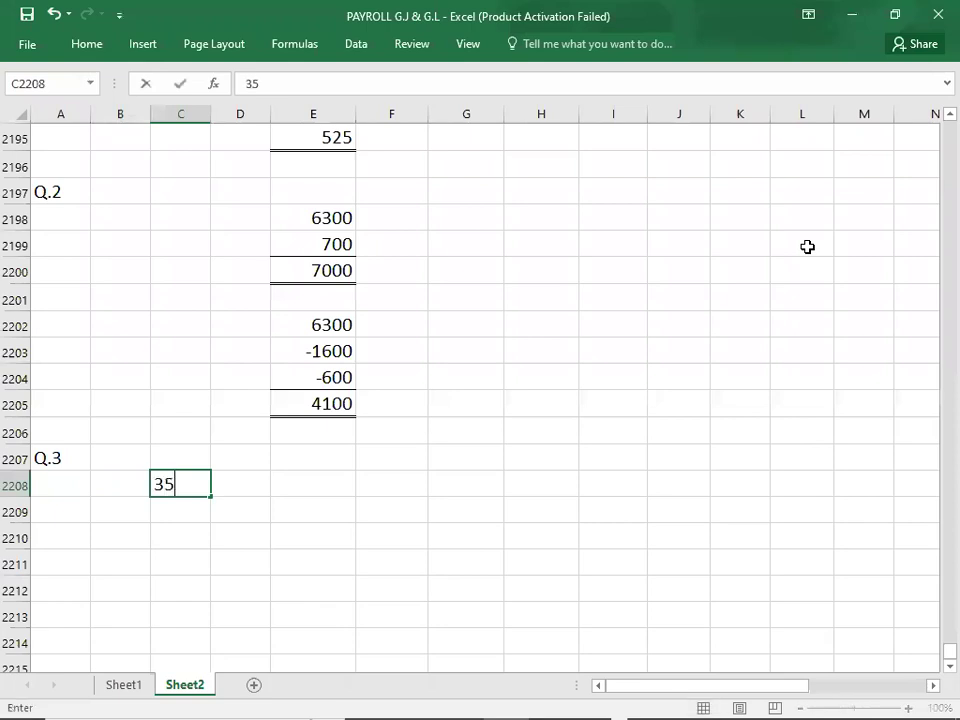
pyautogui.press('Tab')
# Step: Enter the question 3 weekly pay of 157.5 in E2208
pyautogui.press('Right')
pyautogui.press('Down')
pyautogui.press('Down')
pyautogui.press('Down')
pyautogui.press('Down')
pyautogui.press('Down')
pyautogui.press('Down')
pyautogui.press('Down')
pyautogui.press('Down')
pyautogui.press('Down')
pyautogui.press('Down')
pyautogui.press('Down')
pyautogui.press('Down')
pyautogui.press('Down')
pyautogui.press('Down')
pyautogui.press('Down')
pyautogui.press('Down')
pyautogui.press('Up')
pyautogui.press('Up')
pyautogui.press('Up')
pyautogui.press('Up')
pyautogui.press('Up')
pyautogui.press('Up')
pyautogui.press('Up')
pyautogui.press('Up')
pyautogui.press('Up')
pyautogui.press('Up')
pyautogui.press('Up')
pyautogui.press('Up')
pyautogui.press('Up')
pyautogui.press('Up')
pyautogui.press('Up')
pyautogui.press('Up')
pyautogui.write('5')
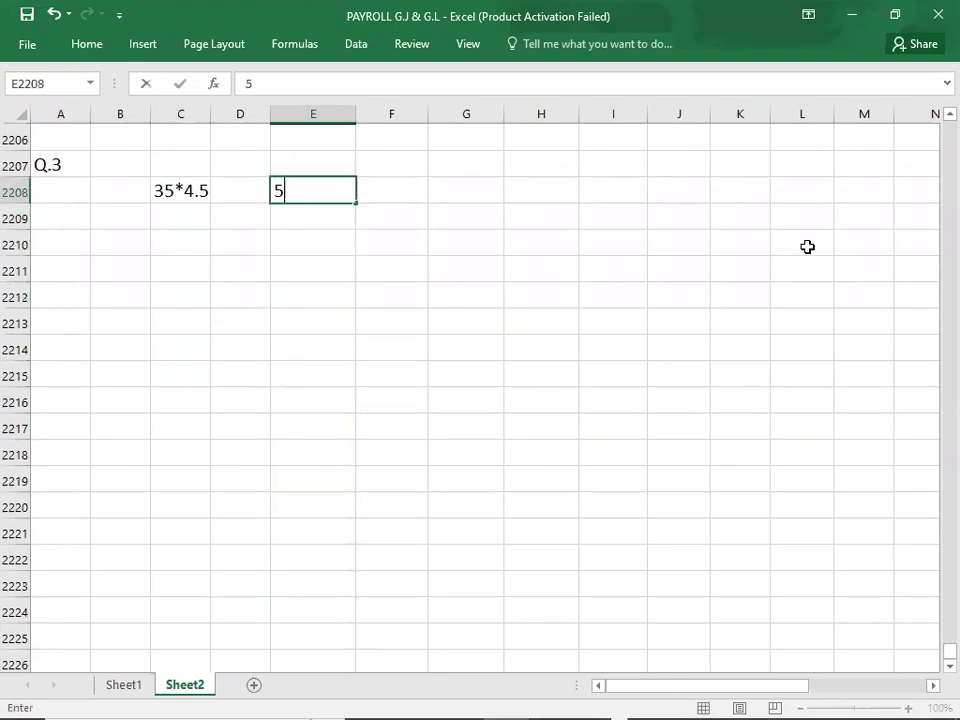
pyautogui.press('BackSpace')
pyautogui.write('157.5')
pyautogui.press('Return')
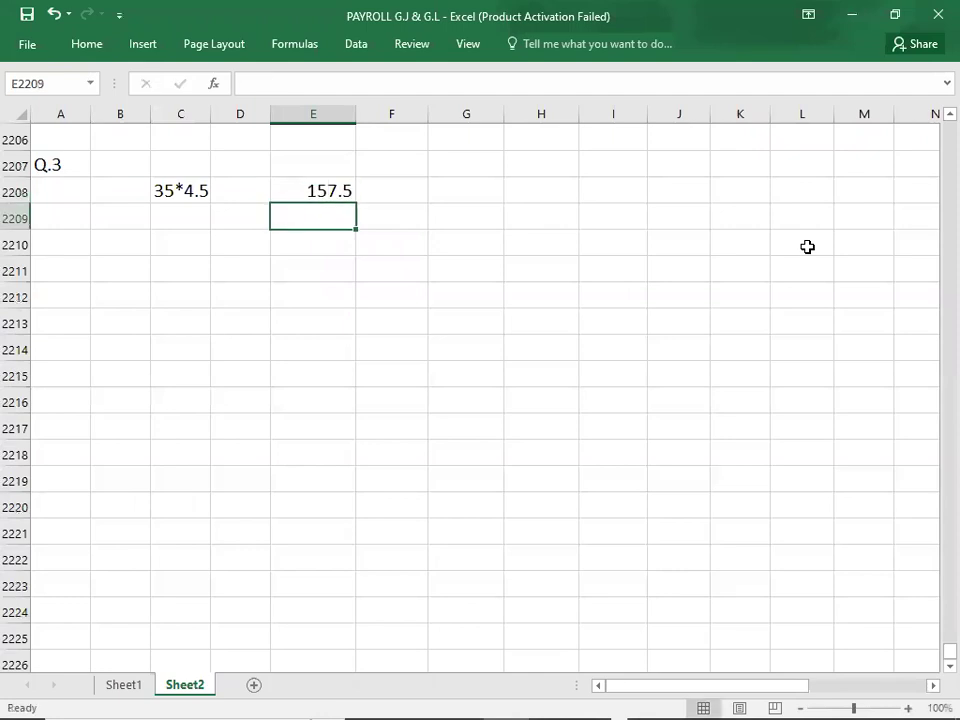
# Step: Label A2210 as Q.4 to start the fourth question
pyautogui.press('Left')
pyautogui.press('Left')
pyautogui.press('Left')
pyautogui.press('Left')
pyautogui.press('Down')
pyautogui.write('Q.4')
pyautogui.press('Tab')
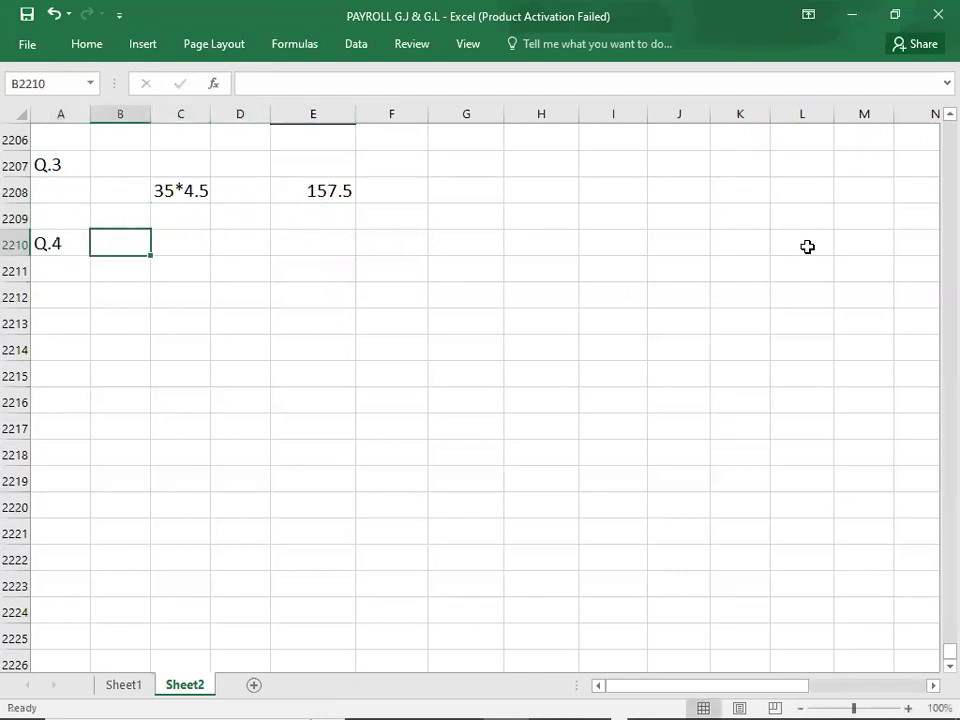
# Step: Read question 4 in the payroll PDF and enter "MONTHLY PAY = 12000/12 = 1000" in B2211 of the workbook
pyautogui.press('Down')
pyautogui.hotkey('alt', 'Tab')
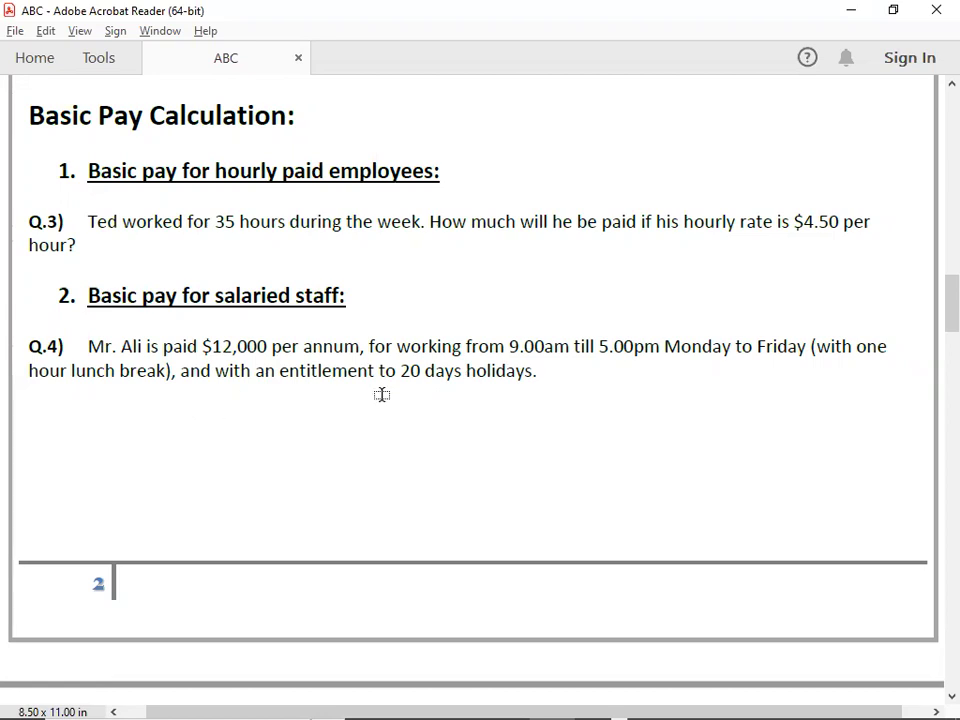
pyautogui.hotkey('alt', 'Tab')
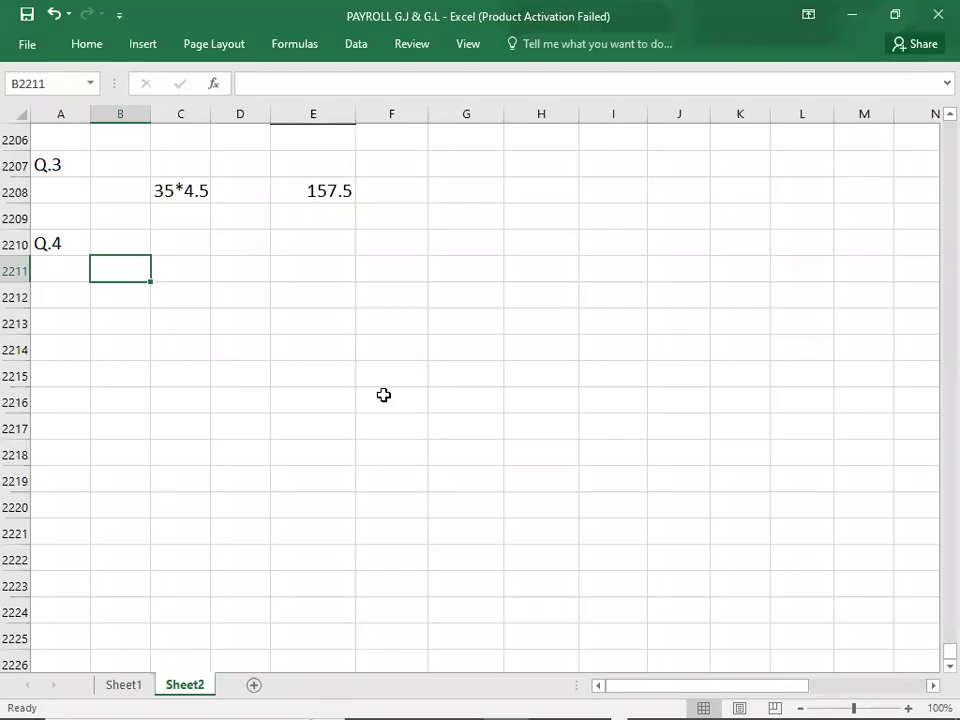
pyautogui.write('MOTH')
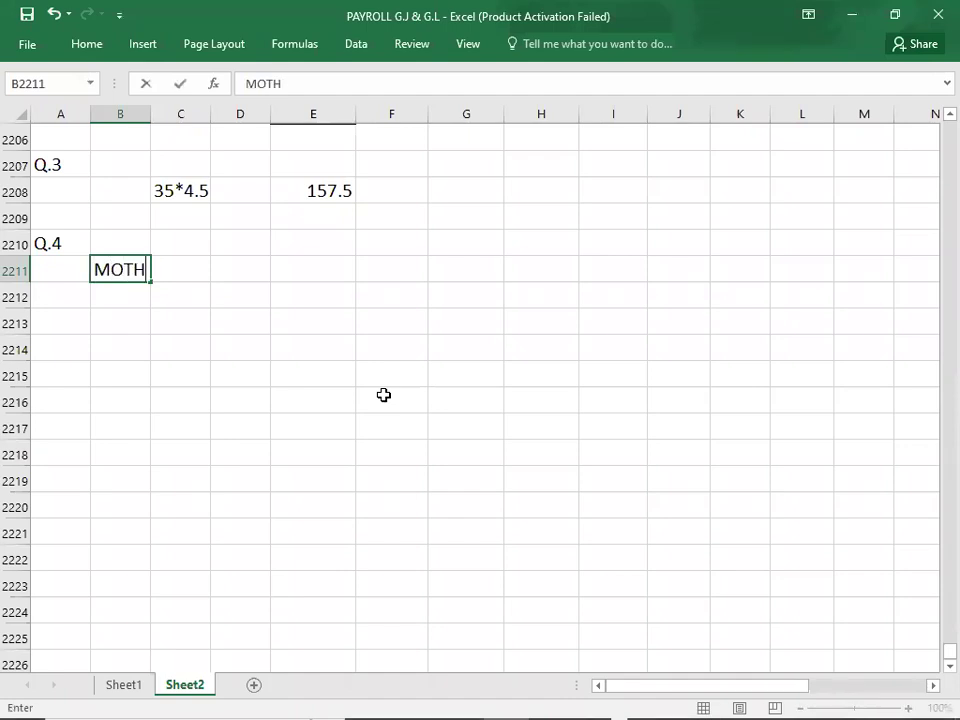
pyautogui.write('LY PAY =')
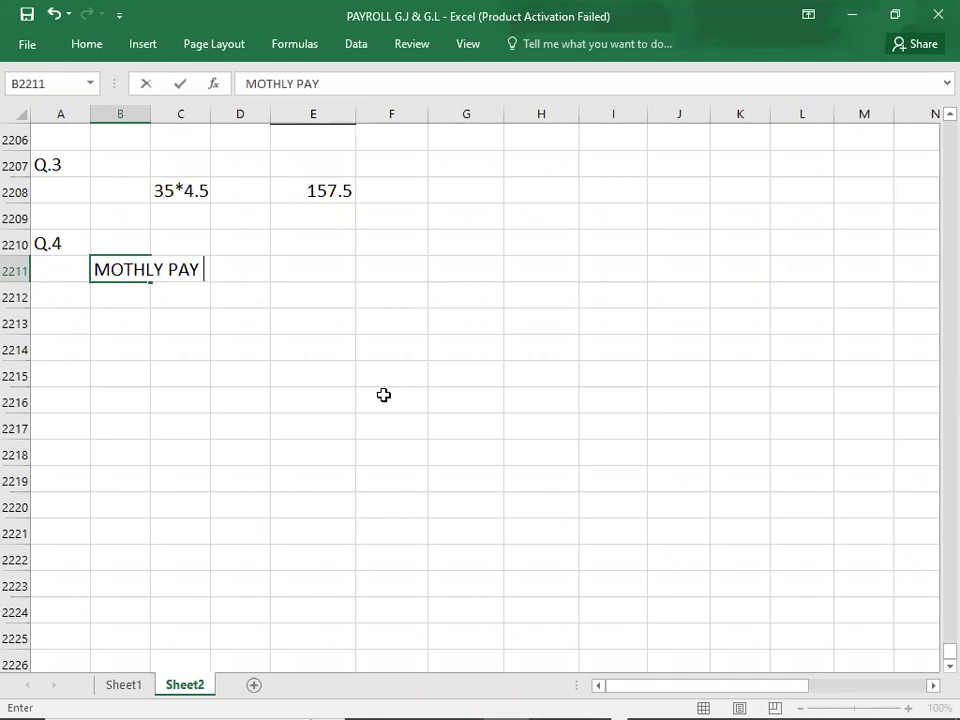
pyautogui.press('BackSpace')
pyautogui.press('BackSpace')
pyautogui.press('BackSpace')
pyautogui.press('BackSpace')
pyautogui.press('BackSpace')
pyautogui.press('BackSpace')
pyautogui.press('BackSpace')
pyautogui.press('BackSpace')
pyautogui.press('BackSpace')
pyautogui.press('BackSpace')
pyautogui.press('BackSpace')
pyautogui.write('NTH')
pyautogui.write('Y PAY =')
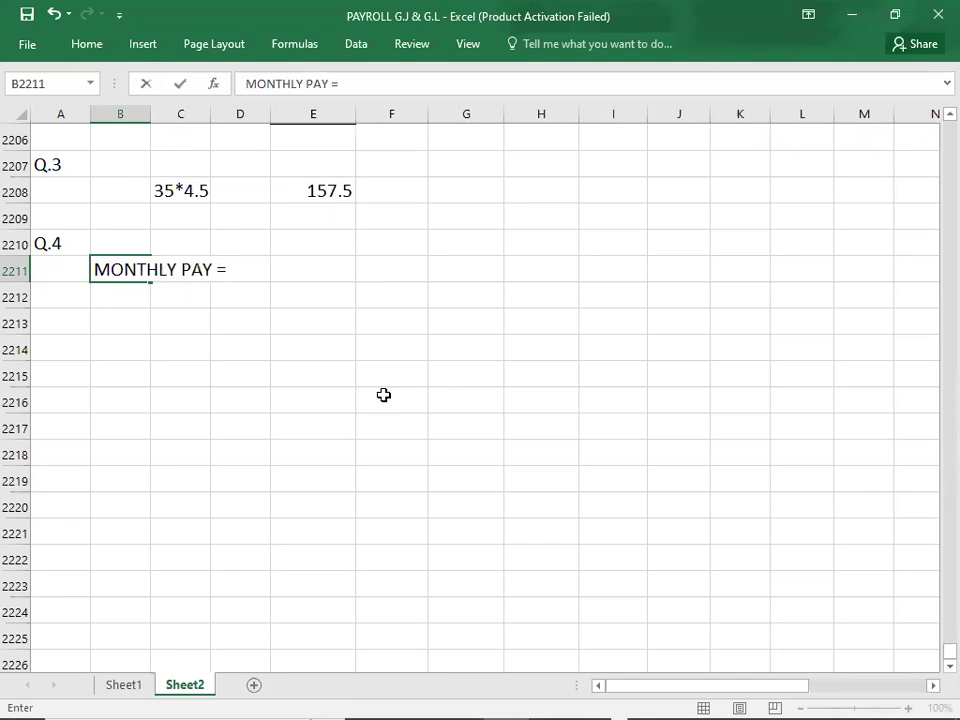
pyautogui.hotkey('alt', 'Tab')
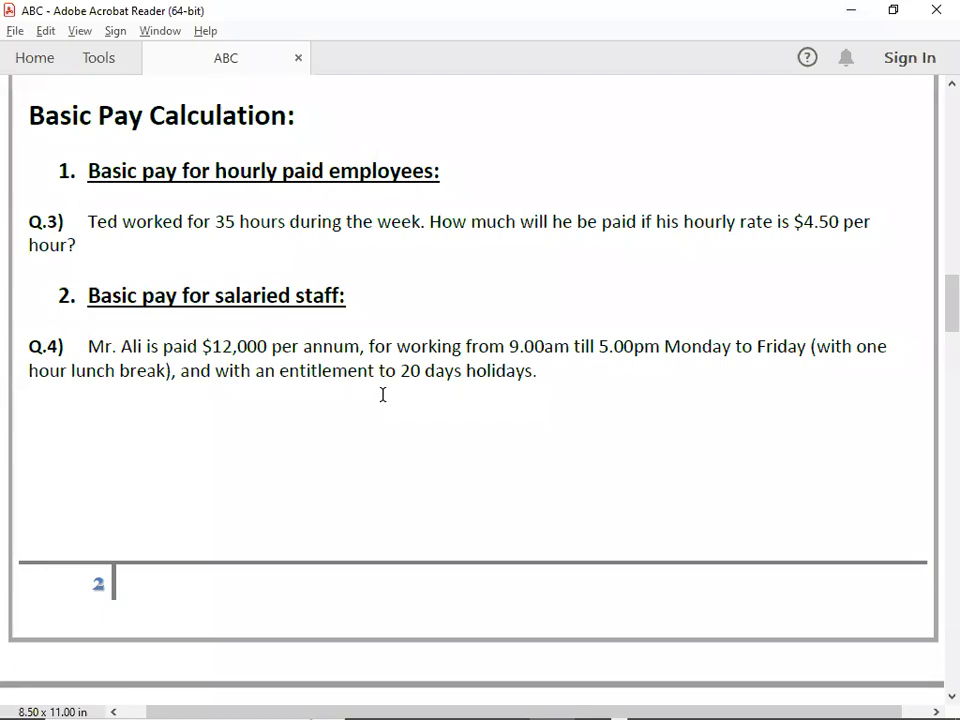
pyautogui.hotkey('alt', 'Tab')
pyautogui.write('12000')
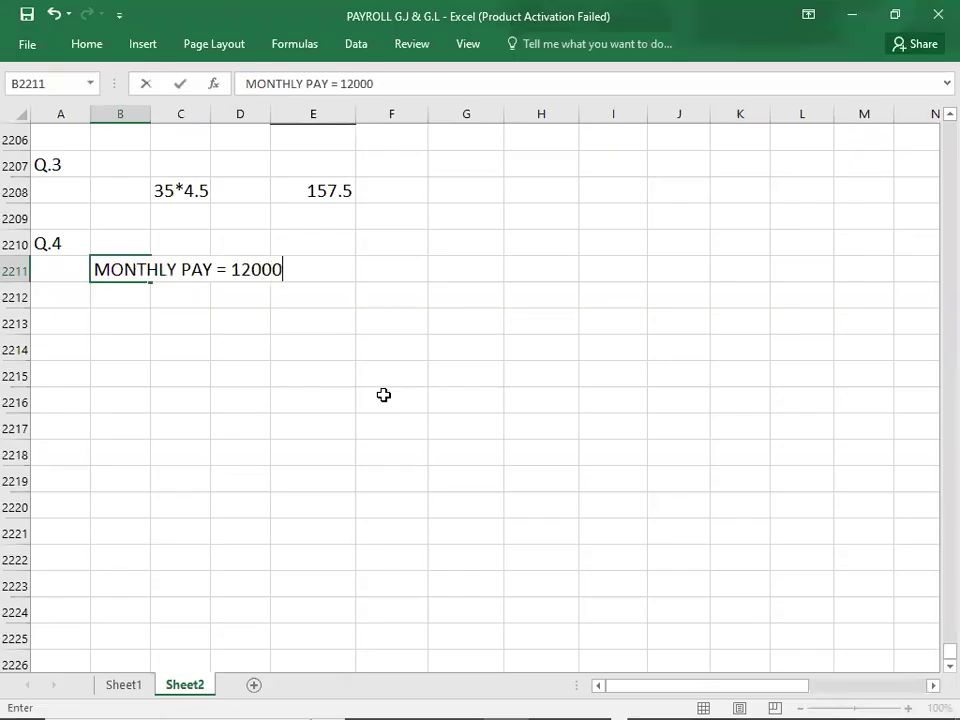
pyautogui.write('/12 = 1000')
pyautogui.press('Return')
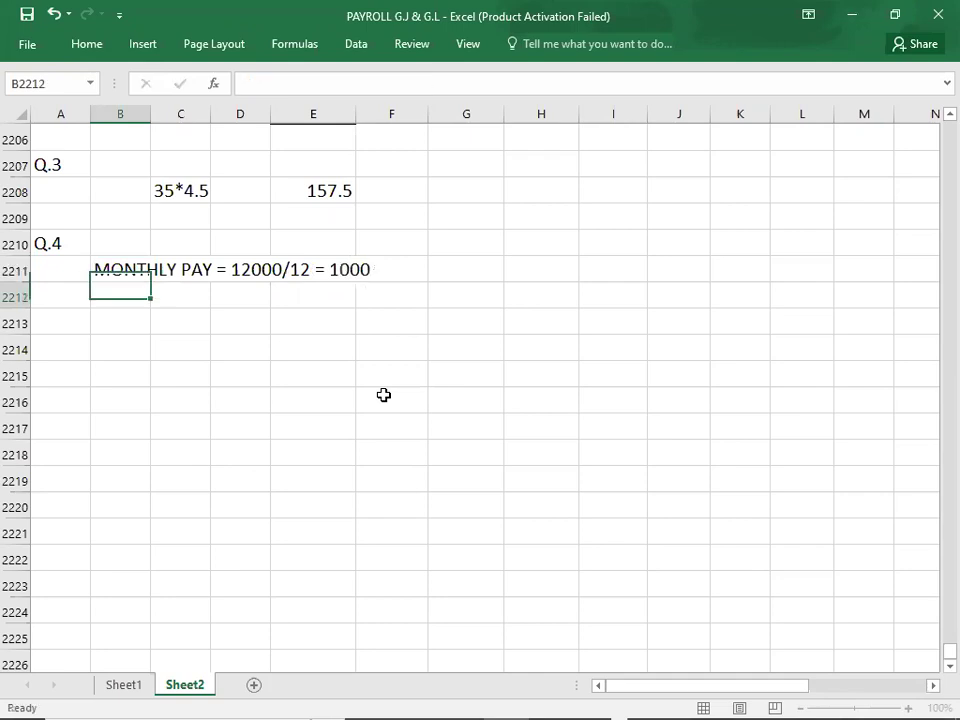
# Step: Enter "WEEKLY PAY = 1000/4 = 250" in B2213
pyautogui.press('Return')
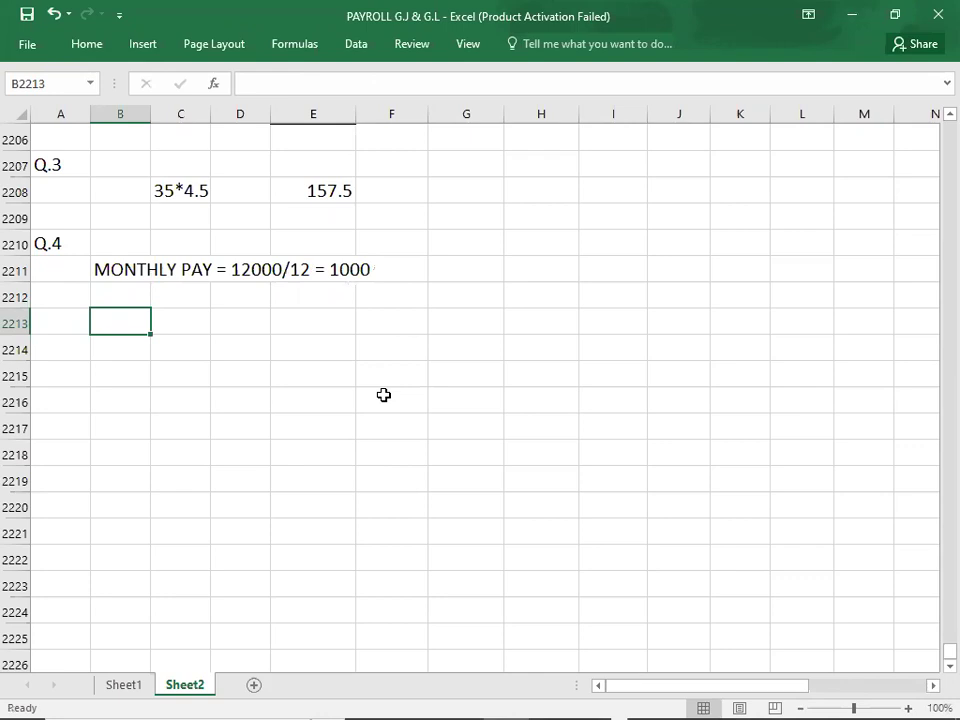
pyautogui.write('WEEKLY PAY =')
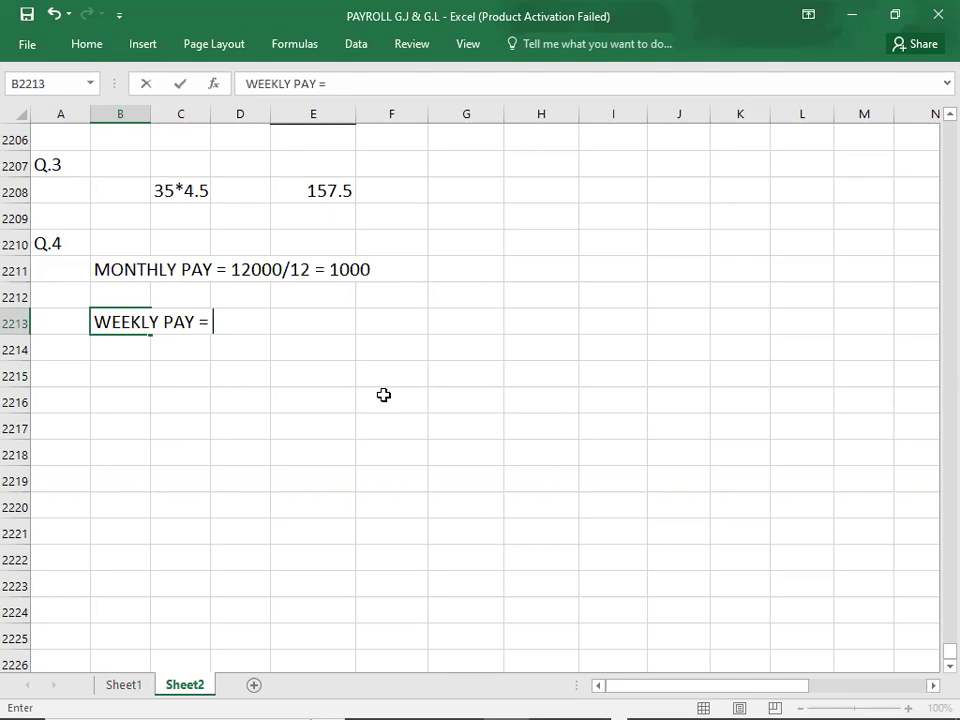
pyautogui.write('1000/4 = 250')
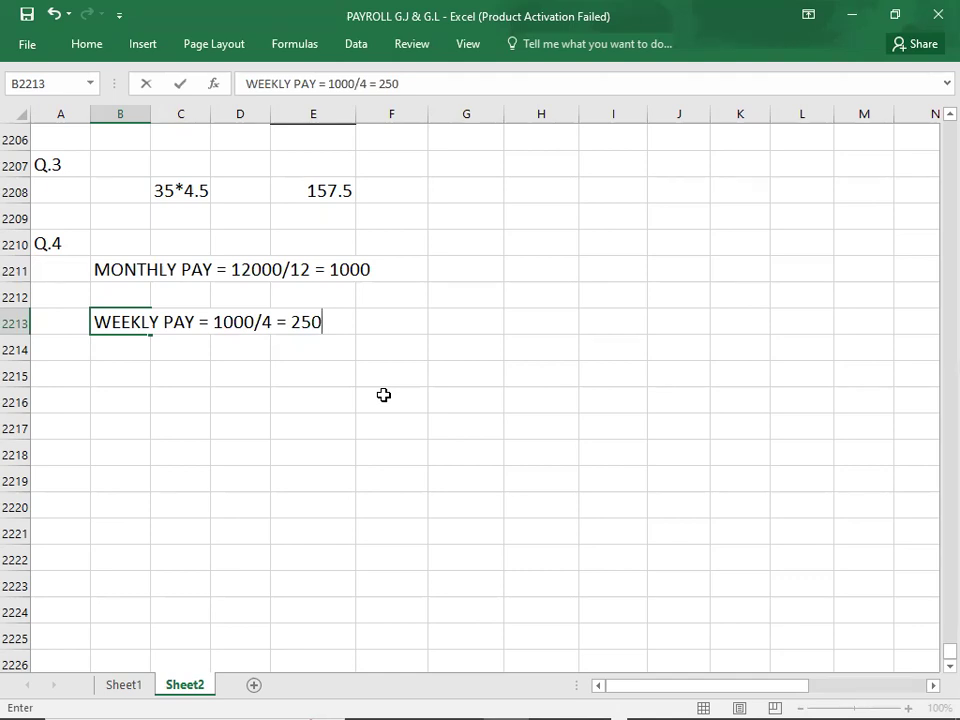
# Step: Note the number of weeks as "4*12 = 48" in I2213
pyautogui.click(594, 320)
pyautogui.write('4')
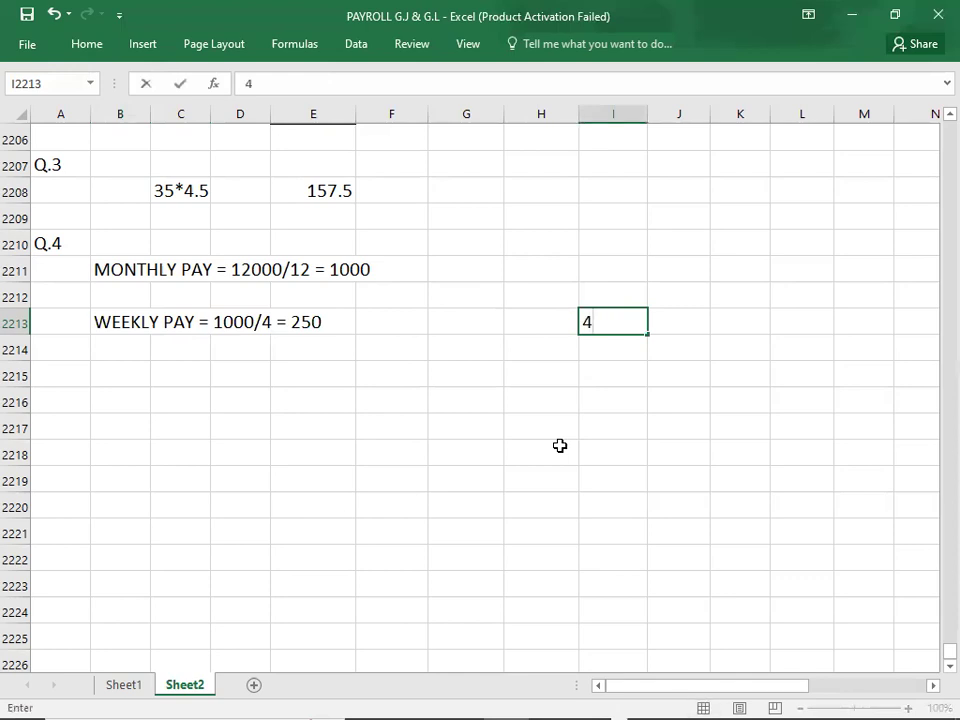
pyautogui.write('*12 = 48')
pyautogui.press('Return')
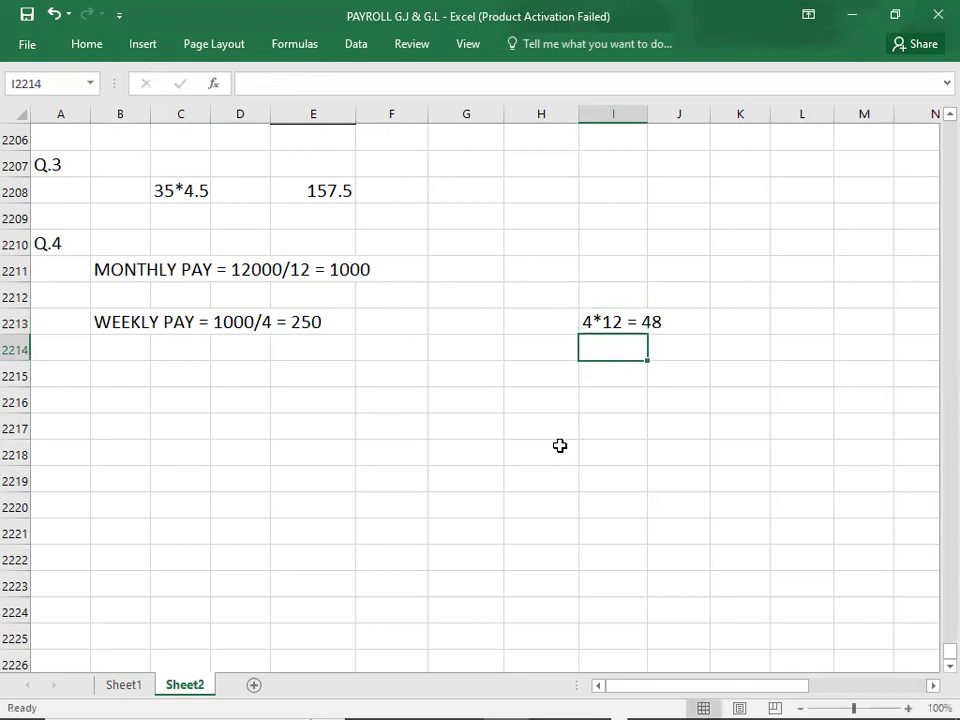
# Step: Shorten the note in I2213 to "4*12 =" and enter its result 48 separately in K2213
pyautogui.click(595, 316)
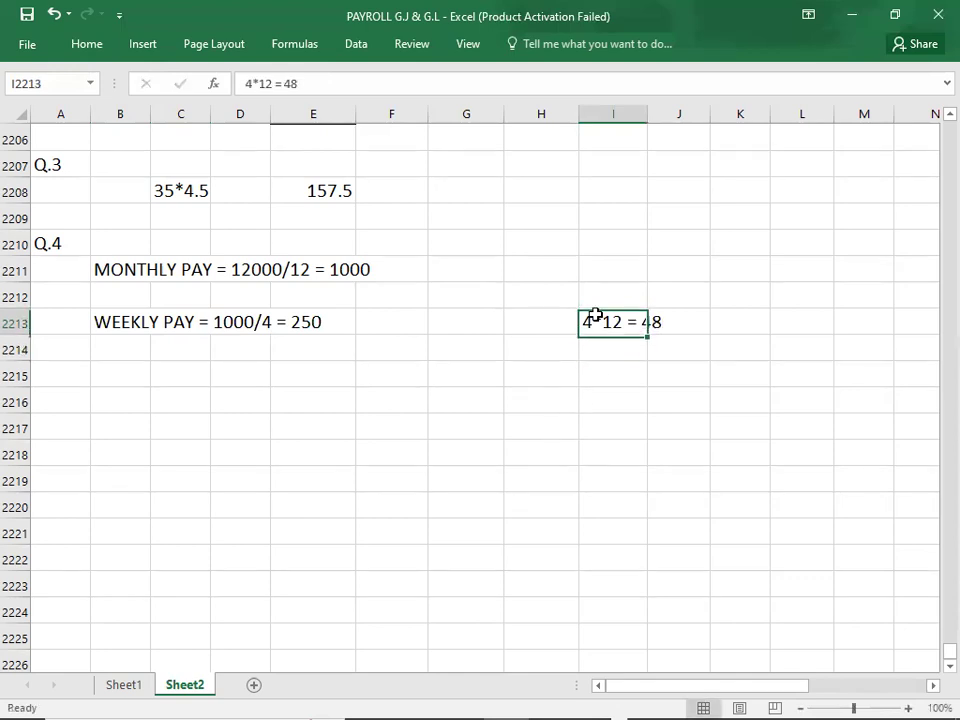
pyautogui.doubleClick(595, 316)
pyautogui.click(638, 321)
pyautogui.press('BackSpace')
pyautogui.press('Delete')
pyautogui.press('Delete')
pyautogui.moveTo(671, 707)
pyautogui.press('Tab')
pyautogui.press('Tab')
pyautogui.write('48')
pyautogui.press('Return')
pyautogui.click(124, 553)
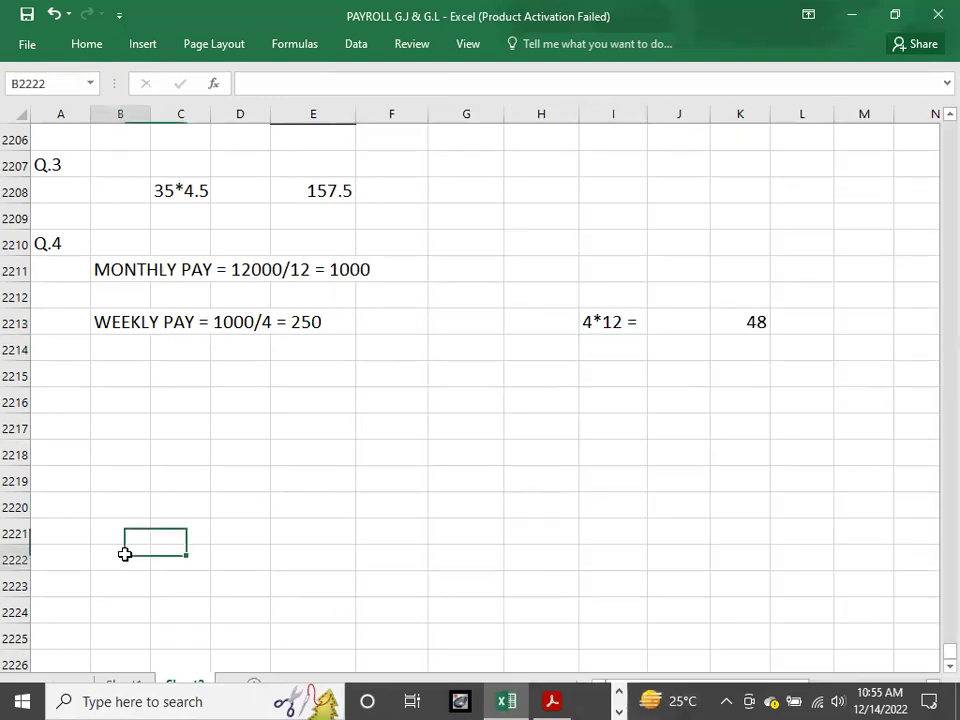
pyautogui.click(757, 341)
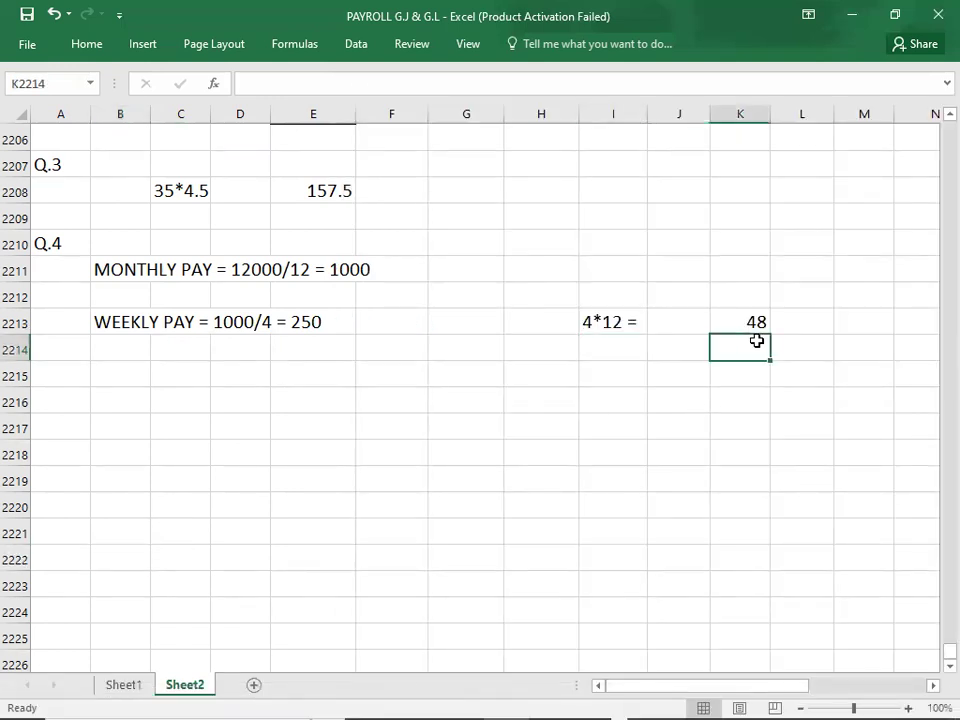
# Step: Enter 52 in K2214, below the 48 in the weeks note
pyautogui.write('52')
pyautogui.press('Return')
pyautogui.click(741, 509)
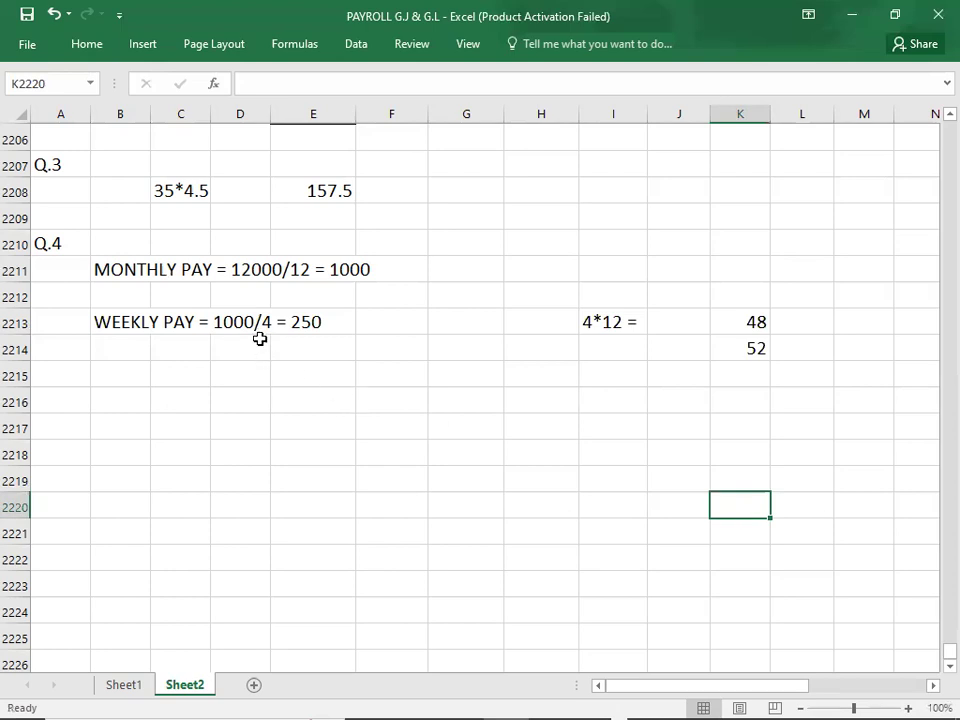
# Step: Rewrite the weekly pay calculation in B2213 as "WEEKLY PAY = 12000/52 = 230.76"
pyautogui.doubleClick(107, 322)
pyautogui.click(213, 322)
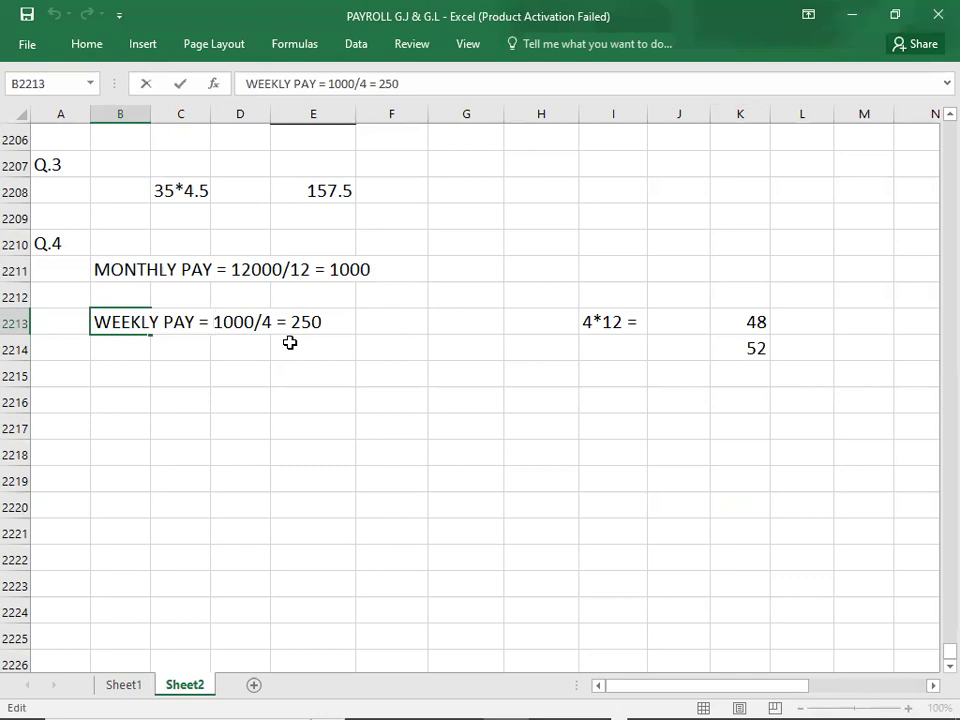
pyautogui.press('Delete')
pyautogui.press('Delete')
pyautogui.press('Delete')
pyautogui.press('Delete')
pyautogui.press('Delete')
pyautogui.press('Delete')
pyautogui.press('Delete')
pyautogui.press('Delete')
pyautogui.press('Delete')
pyautogui.press('Delete')
pyautogui.press('Delete')
pyautogui.press('Delete')
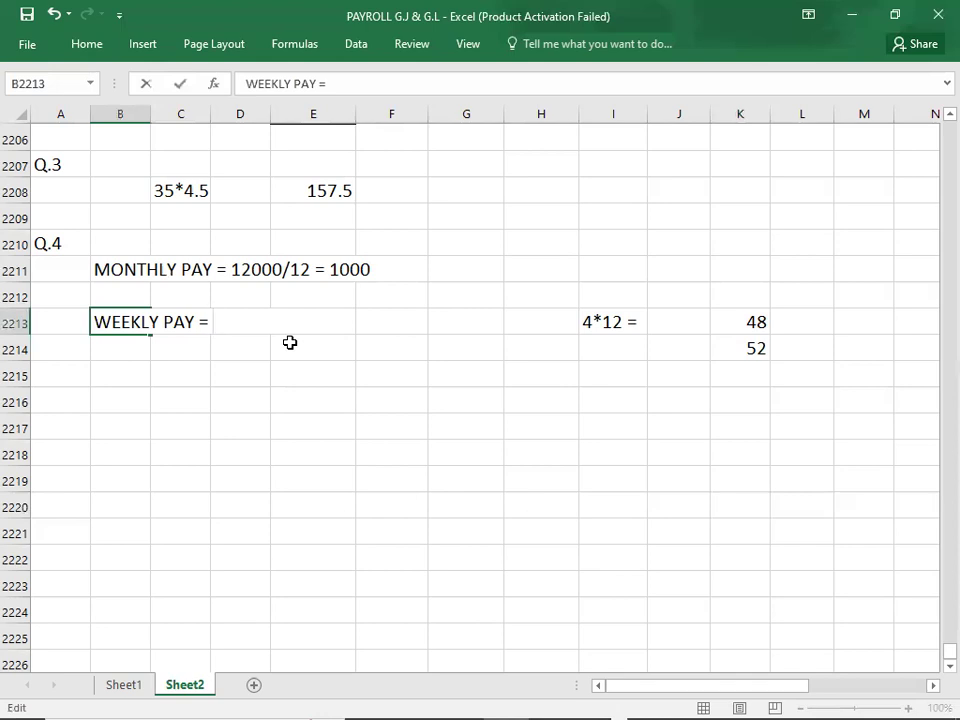
pyautogui.write('12000')
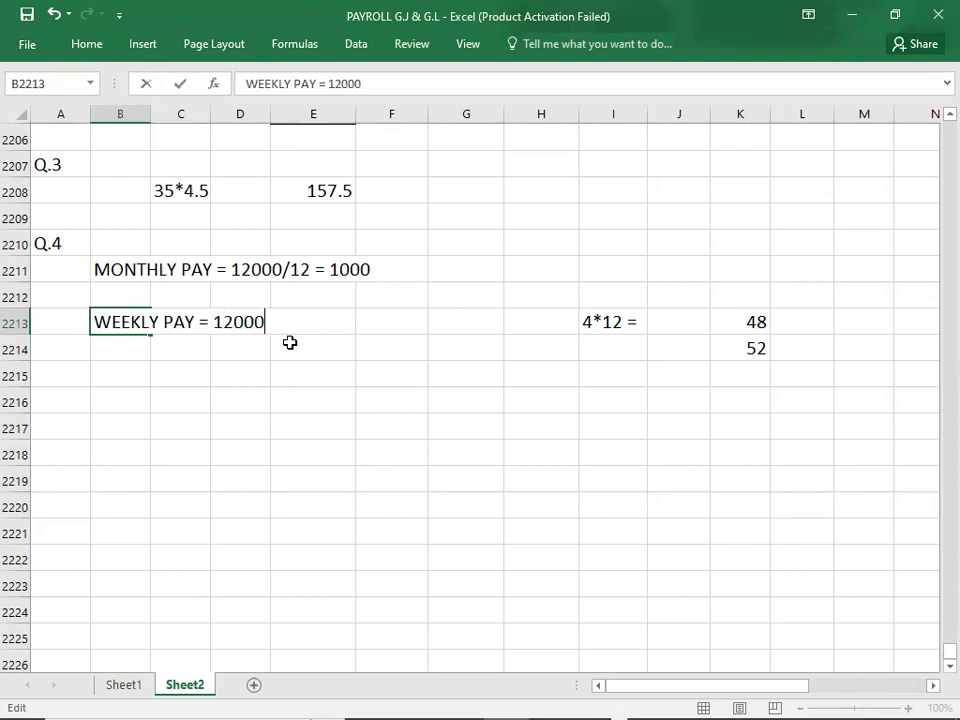
pyautogui.write('/52 = 233.')
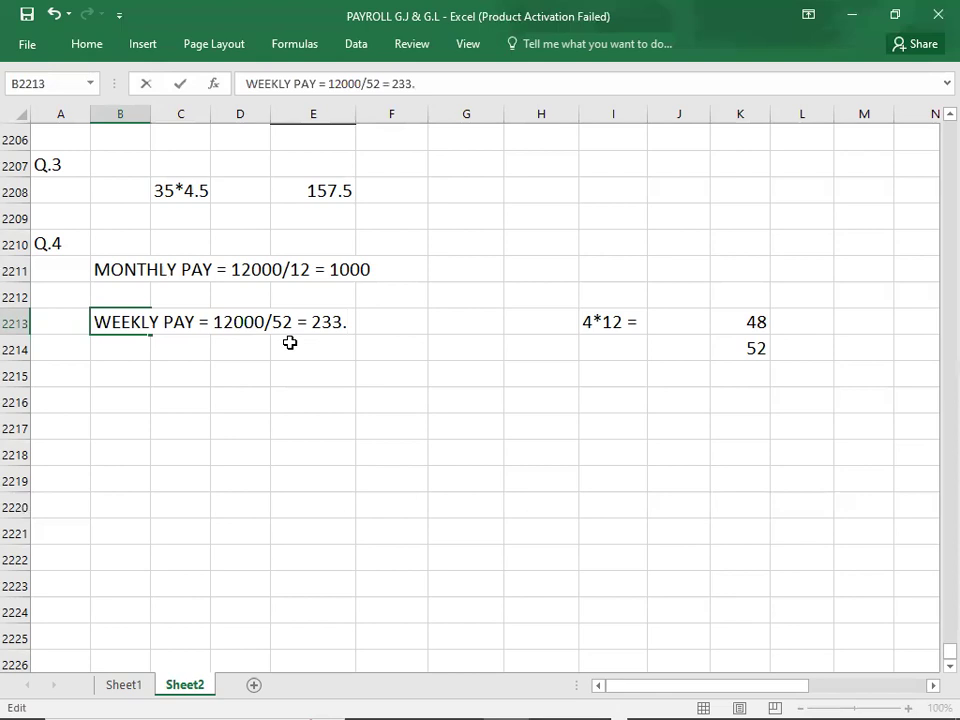
pyautogui.press('BackSpace')
pyautogui.press('BackSpace')
pyautogui.write('0.76')
pyautogui.press('Return')
pyautogui.press('Return')
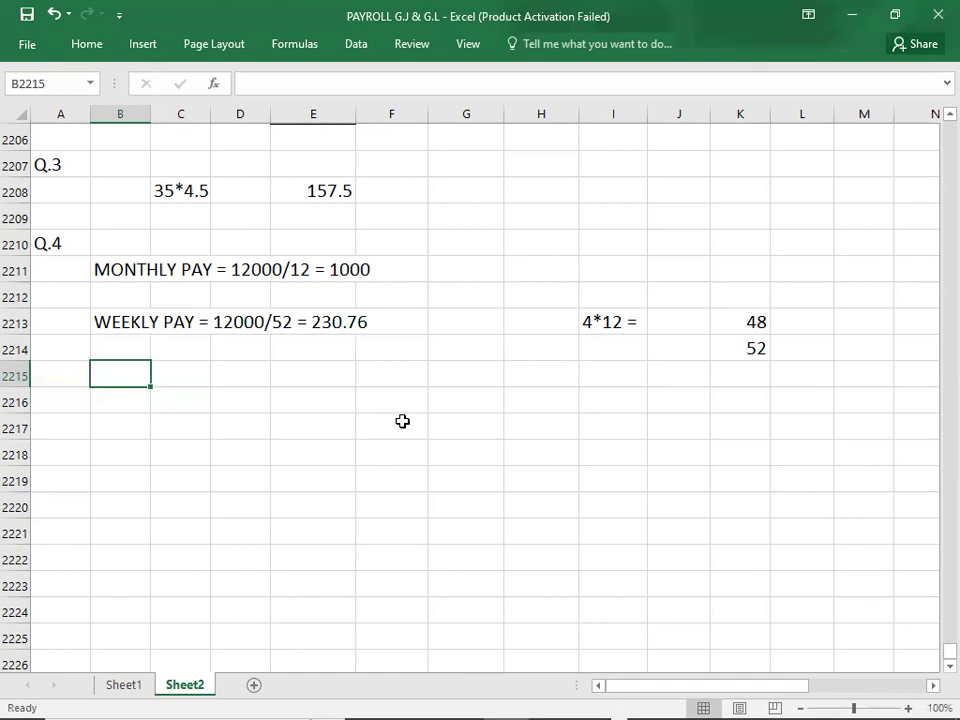
# Step: Enter "4 WEEKS PAY = 12000*4/52 = 923.07" in B2215
pyautogui.write('4 WEEKS PAY')
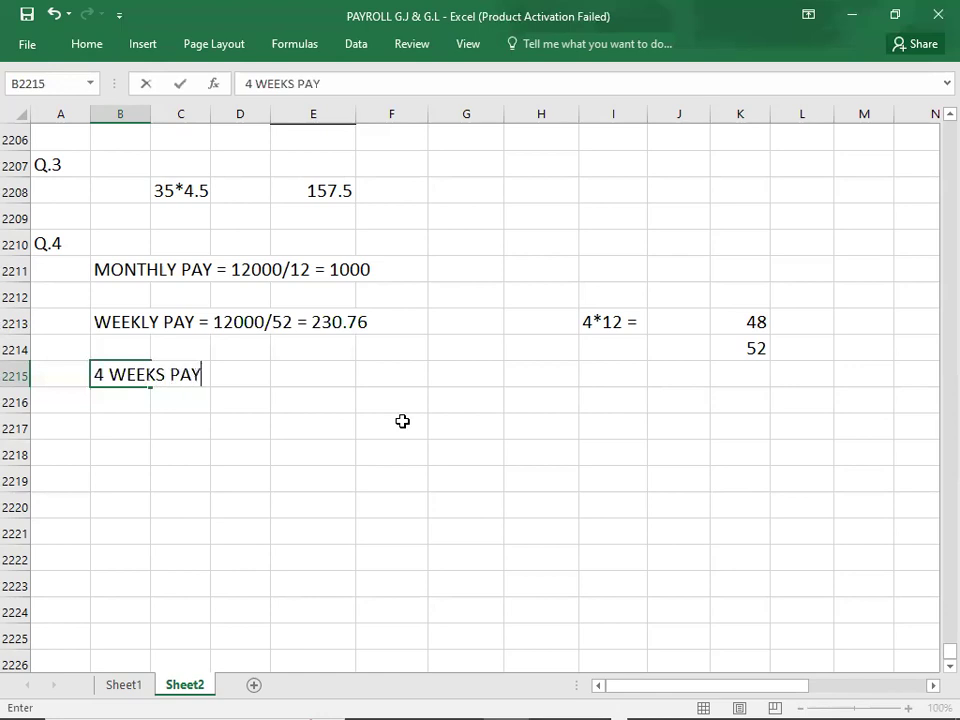
pyautogui.write(' =')
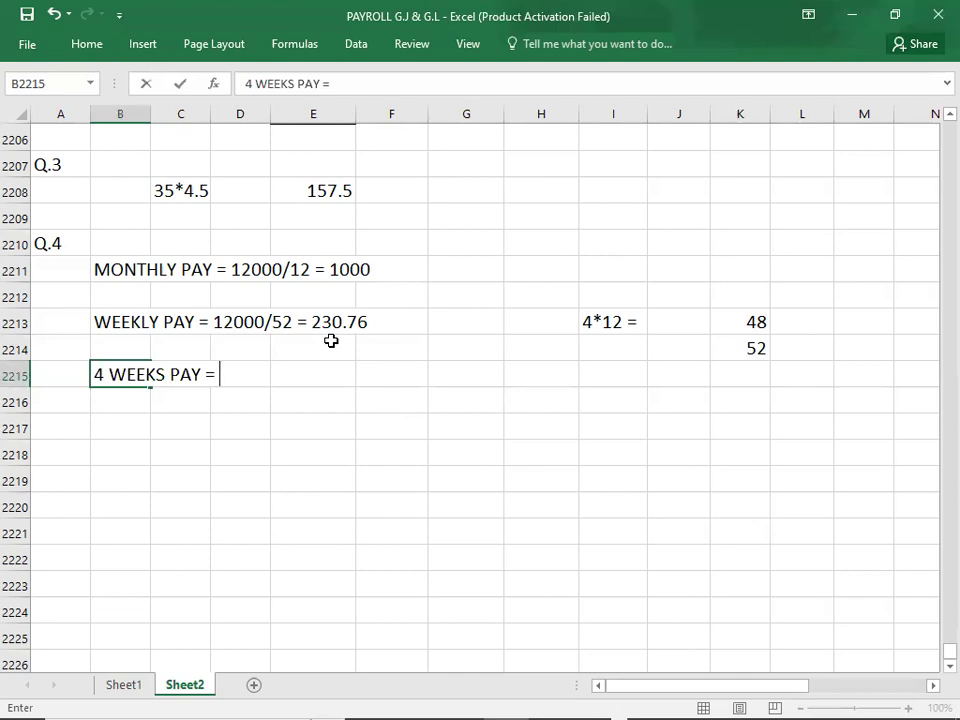
pyautogui.write('12000')
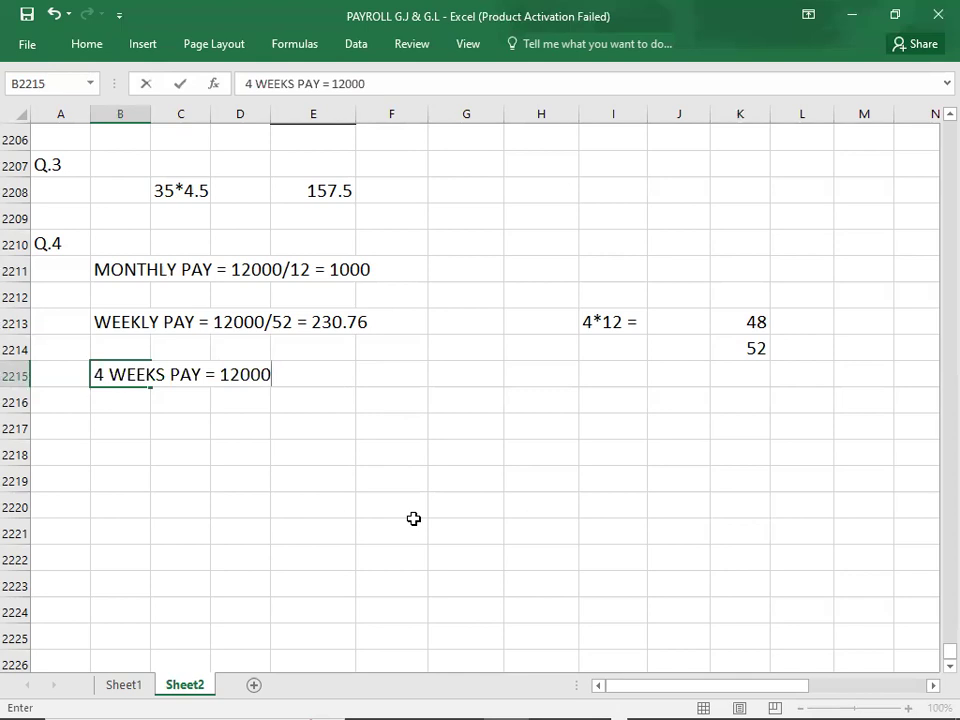
pyautogui.write('*4/52 =')
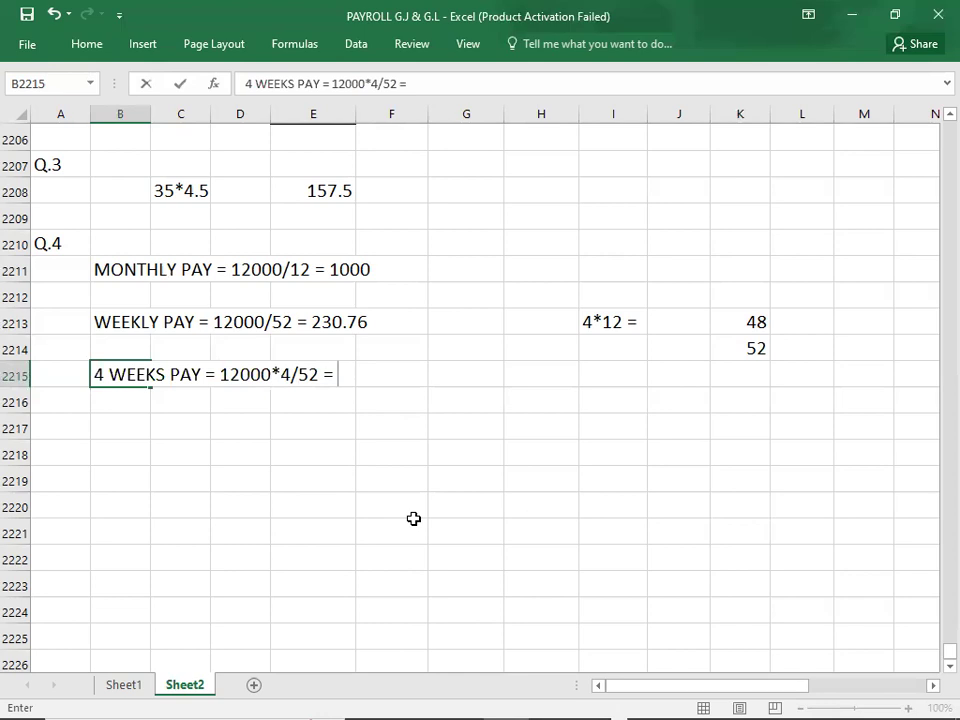
pyautogui.write('923.07')
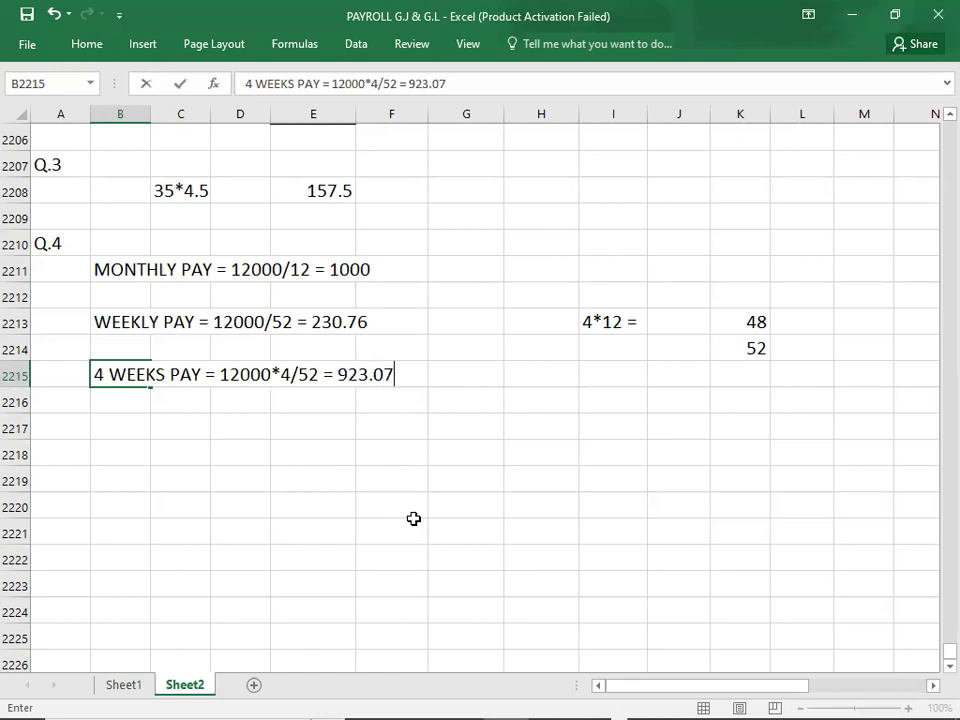
pyautogui.press('Return')
pyautogui.press('Return')
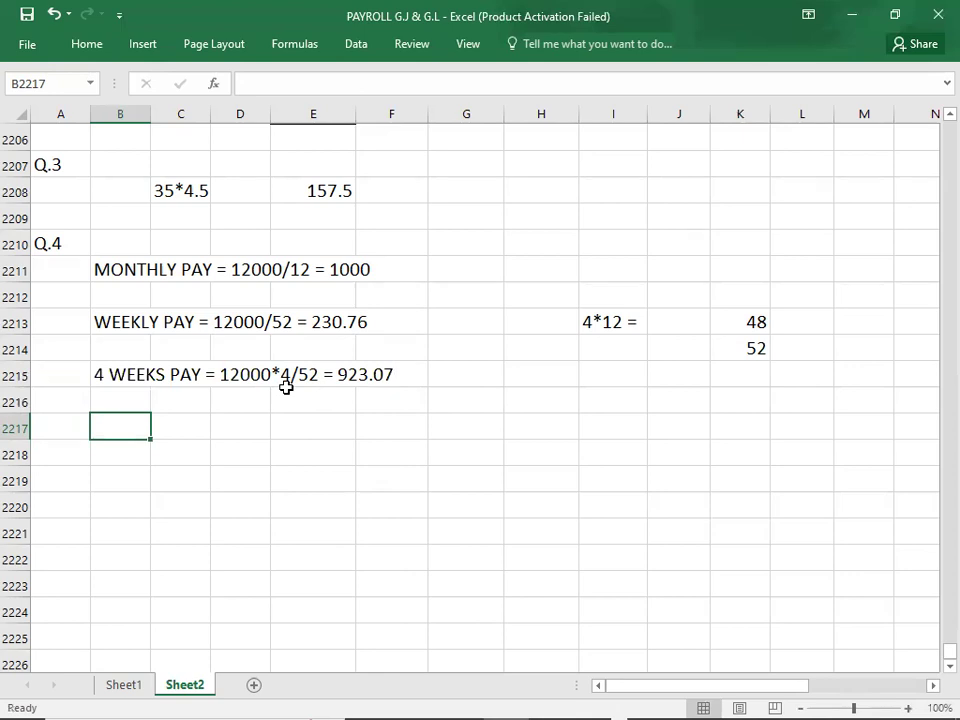
# Step: Change the result of the four-week pay line in B2215 to 923.04
pyautogui.doubleClick(105, 368)
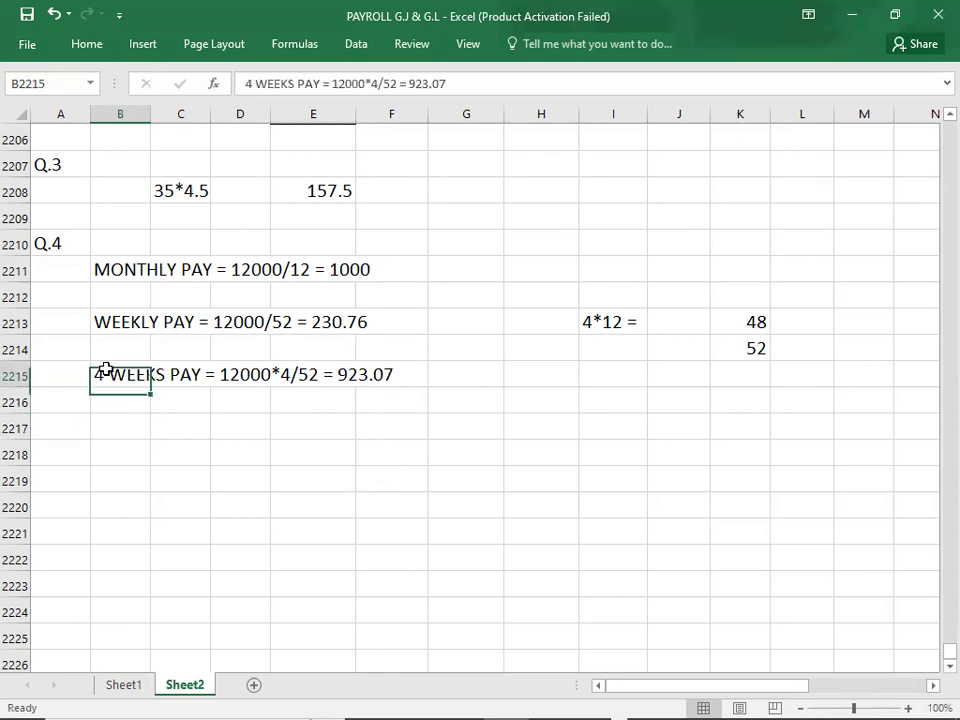
pyautogui.press('BackSpace')
pyautogui.write('4')
pyautogui.press('Return')
pyautogui.press('Return')
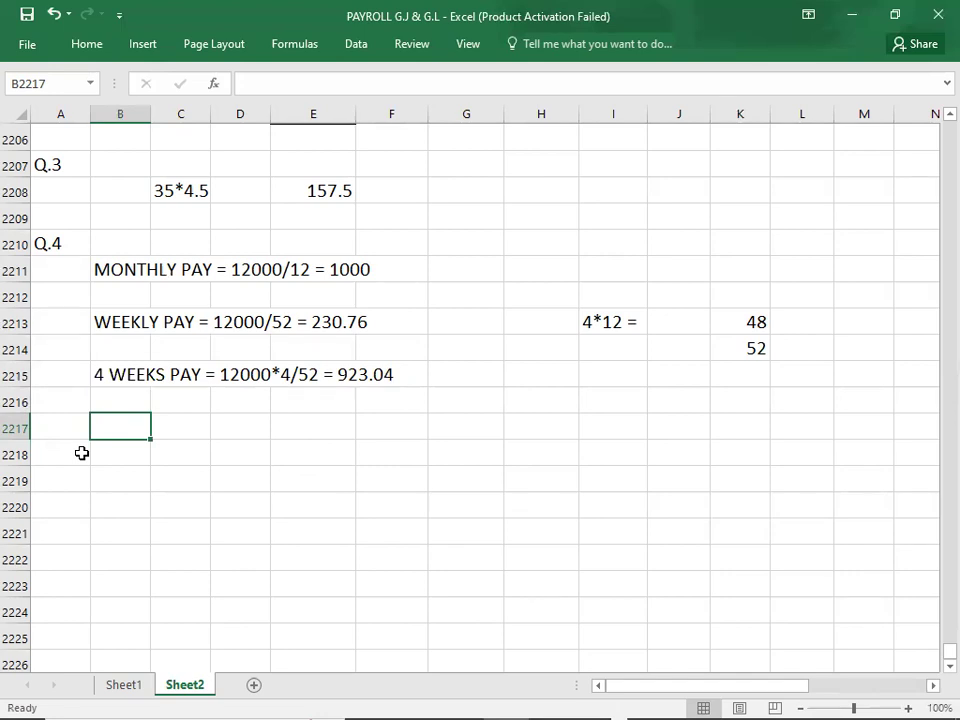
# Step: Enter the heading "Q.5" in A2217 and read question 5 on piecework pay in the payroll PDF
pyautogui.press('Left')
pyautogui.write('Q.')
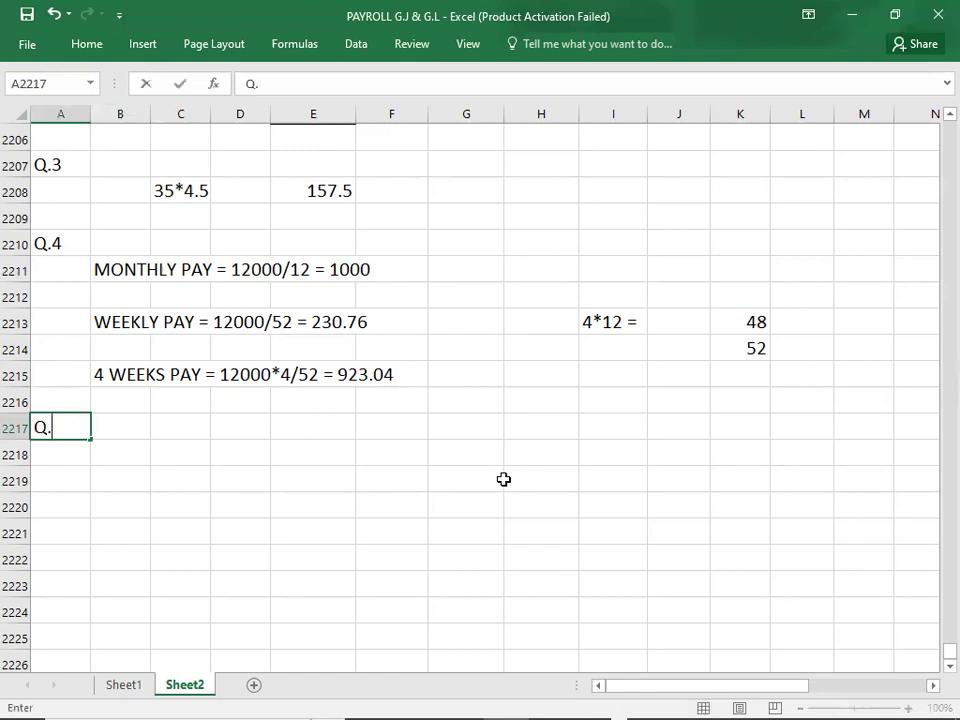
pyautogui.write('5')
pyautogui.press('Return')
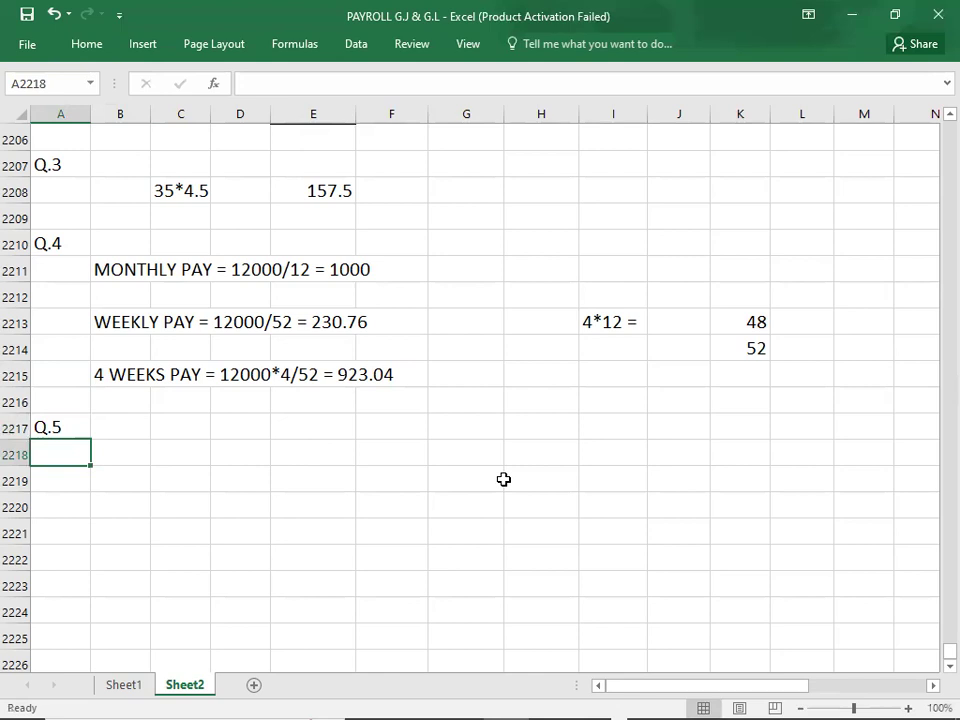
pyautogui.hotkey('alt', 'Tab')
pyautogui.scroll(-8, 503, 484)
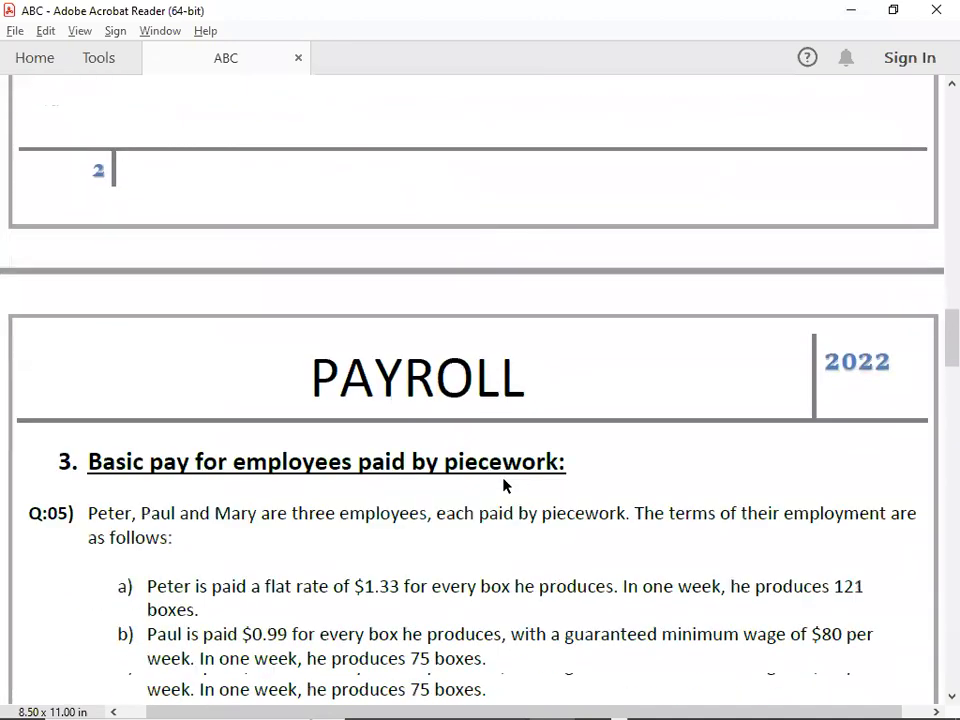
pyautogui.scroll(-3, 503, 482)
pyautogui.scroll(-2, 501, 480)
pyautogui.scroll(1, 500, 479)
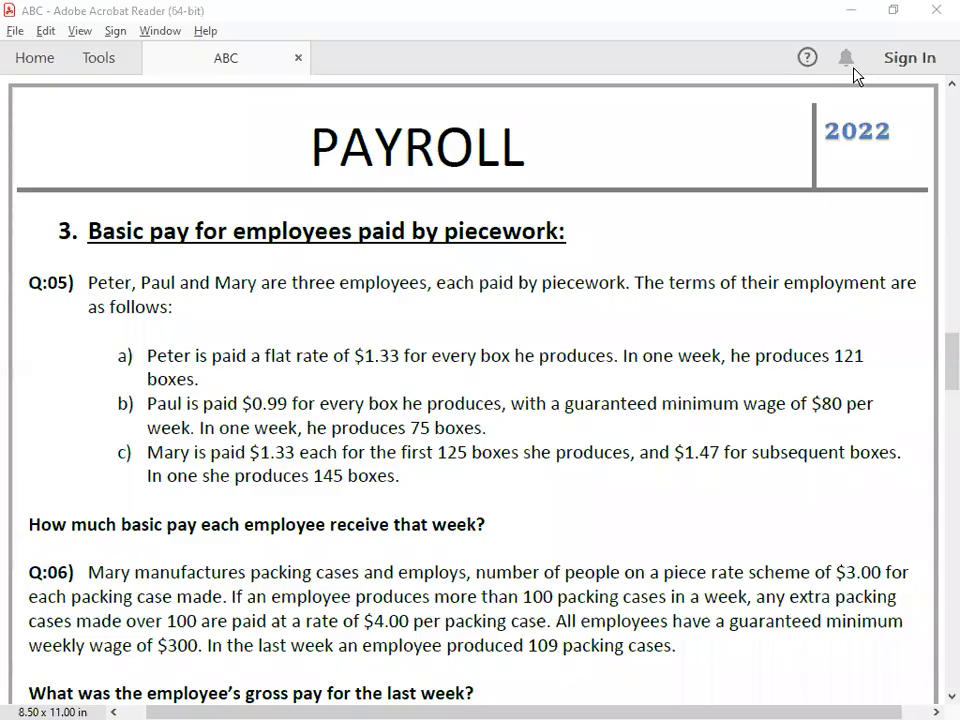
pyautogui.click(243, 82)
# Step: Return to the workbook and label A2218 with a lowercase "a" for the first part of question 5
pyautogui.hotkey('alt', 'Tab')
pyautogui.hotkey('alt', 'Tab')
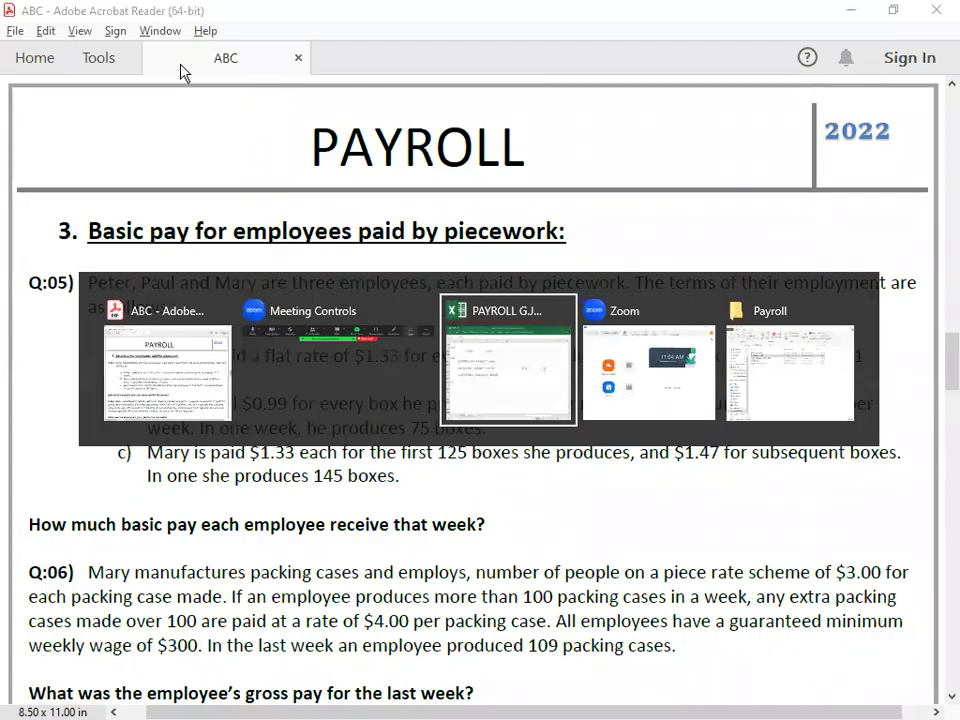
pyautogui.write('A')
pyautogui.press('Tab')
pyautogui.press('Left')
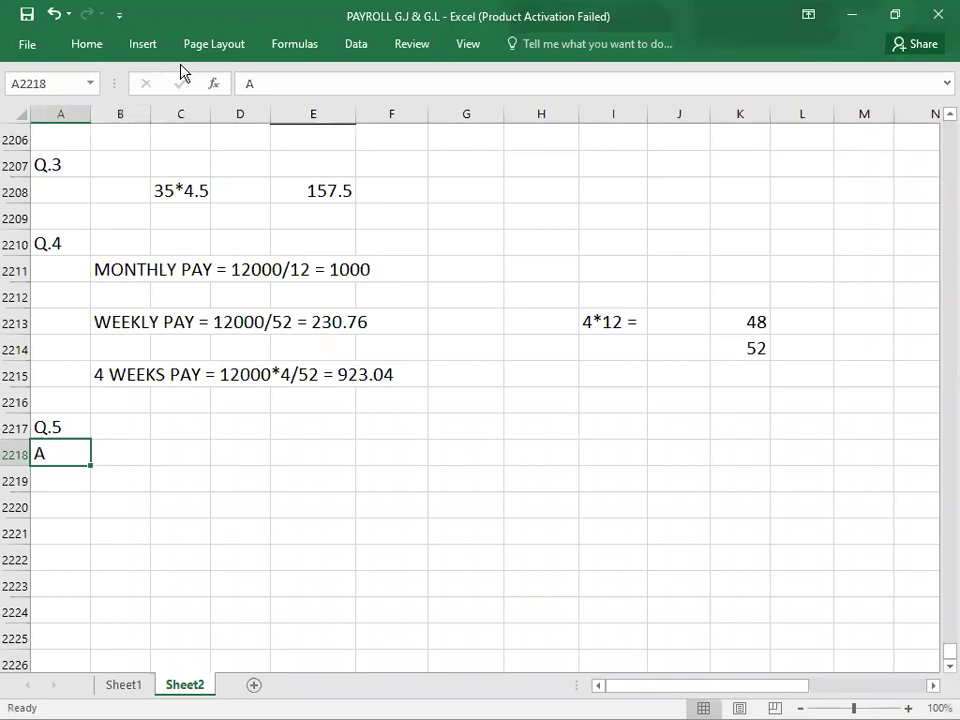
pyautogui.write('a')
pyautogui.press('Tab')
# Step: Check part a's box rate and quantity in the PDF and enter "121-1.33" in B2218
pyautogui.hotkey('alt', 'Tab')
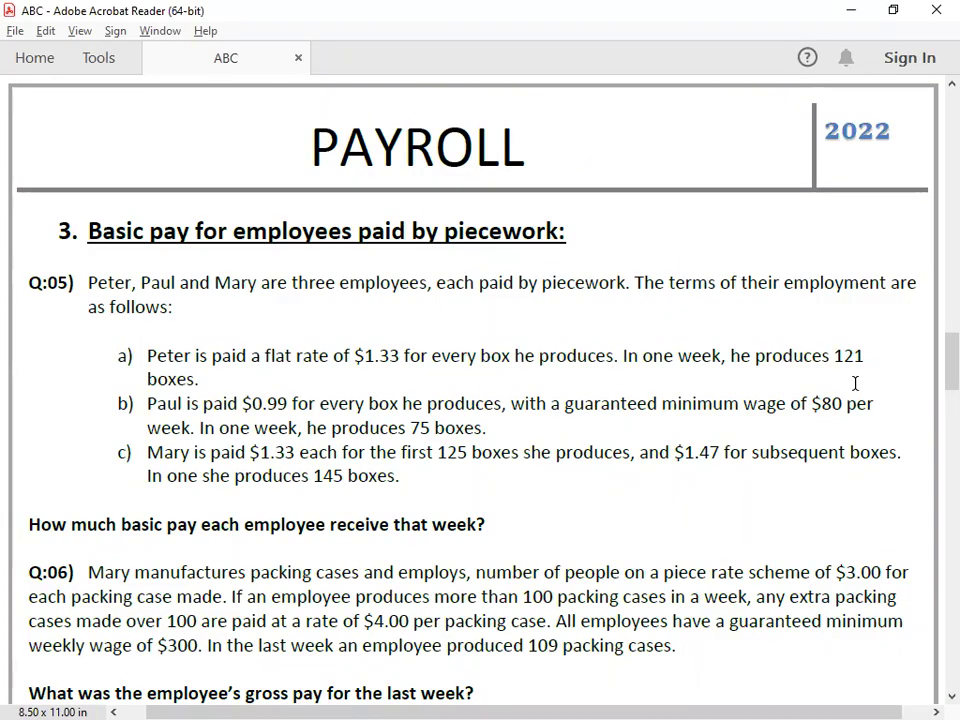
pyautogui.hotkey('alt', 'Tab')
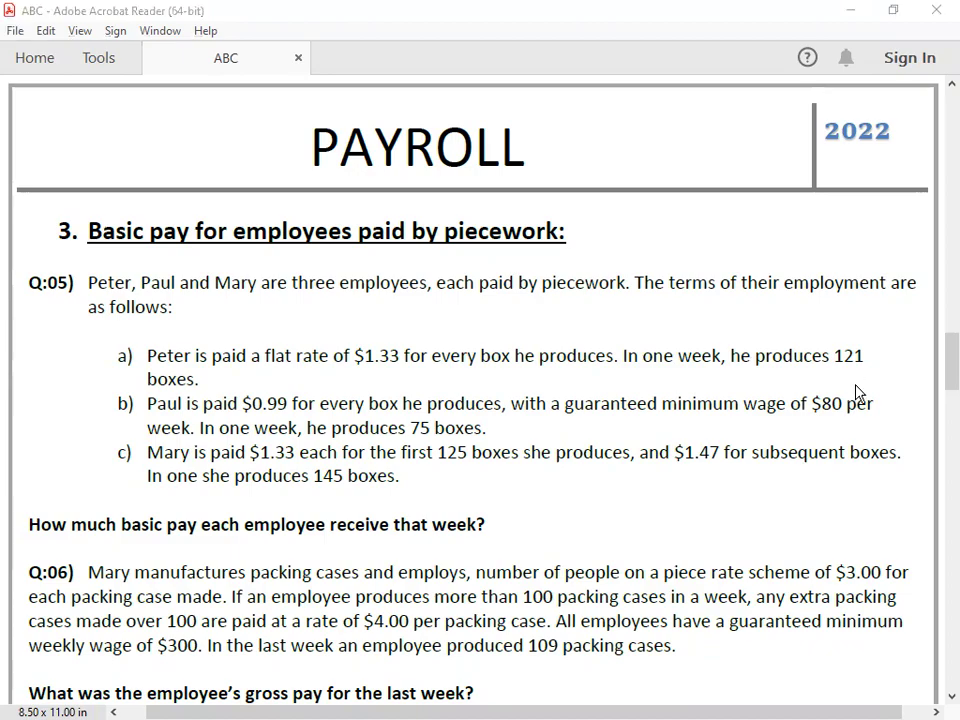
pyautogui.write('121-1.33')
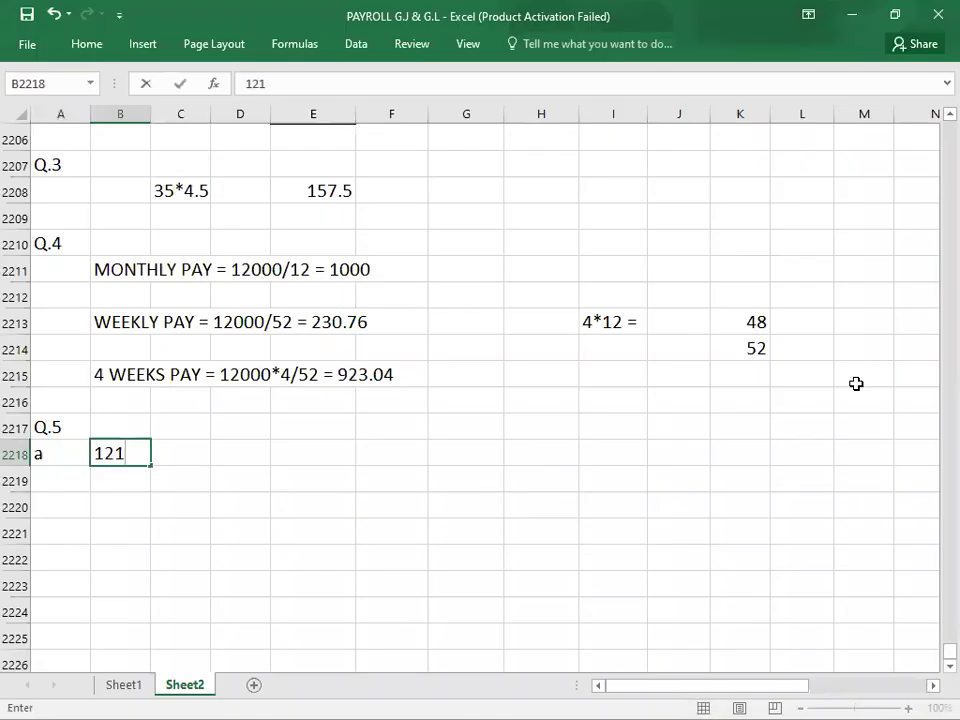
pyautogui.press('Tab')
pyautogui.press('Tab')
pyautogui.press('Tab')
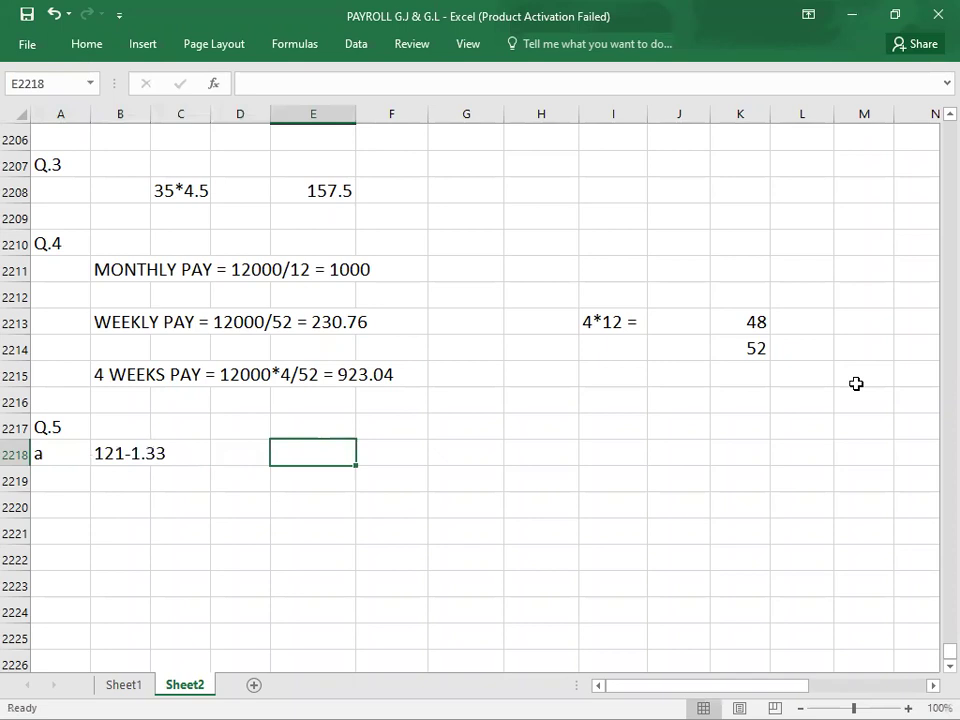
# Step: Replace the text in B2218 with "121*1.33 =" and enter the result 160.93 in E2218
pyautogui.click(104, 464)
pyautogui.write('13')
pyautogui.press('BackSpace')
pyautogui.write('21*1.33 =')
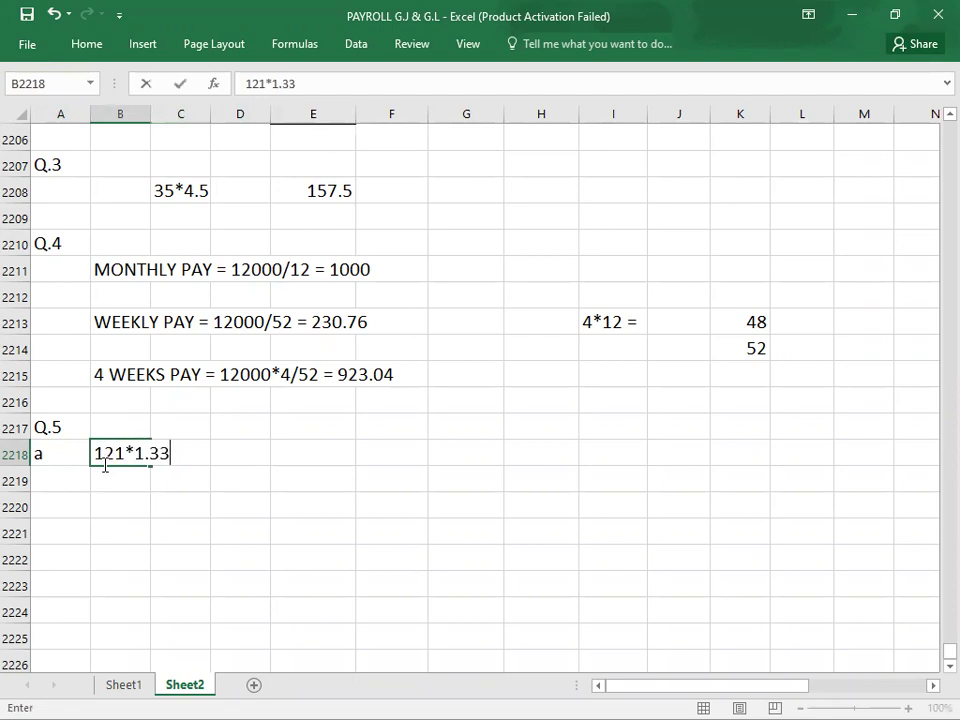
pyautogui.click(104, 464)
pyautogui.press('Right')
pyautogui.press('Right')
pyautogui.press('Right')
pyautogui.write('160.93')
pyautogui.click(104, 467)
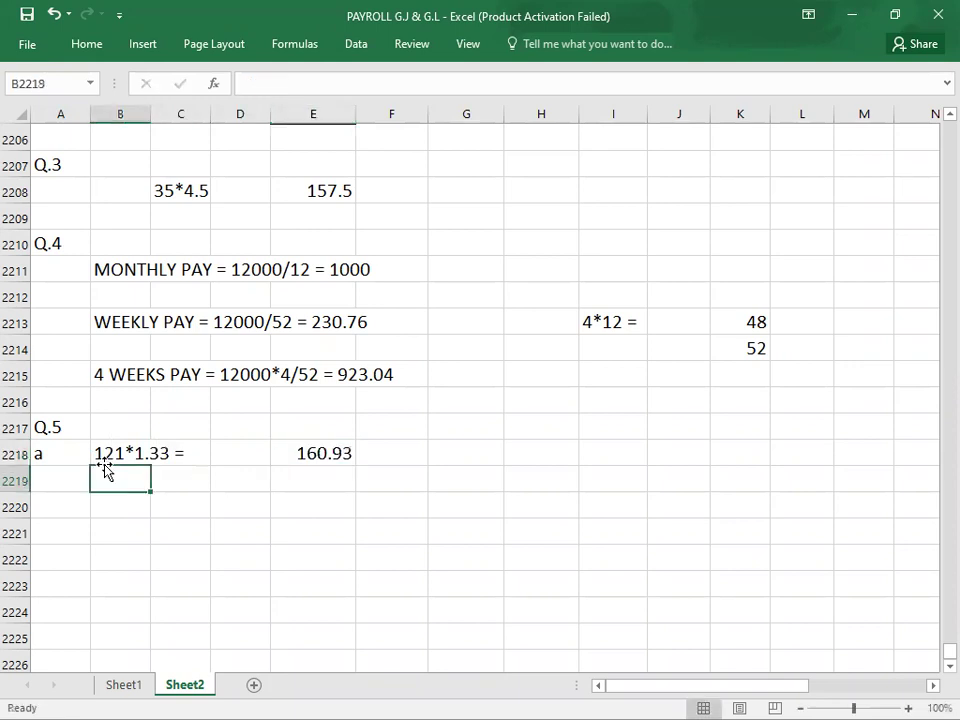
# Step: Label A2220 "b" for the second part of question 5
pyautogui.press('Down')
pyautogui.press('Left')
pyautogui.write('b')
pyautogui.press('Return')
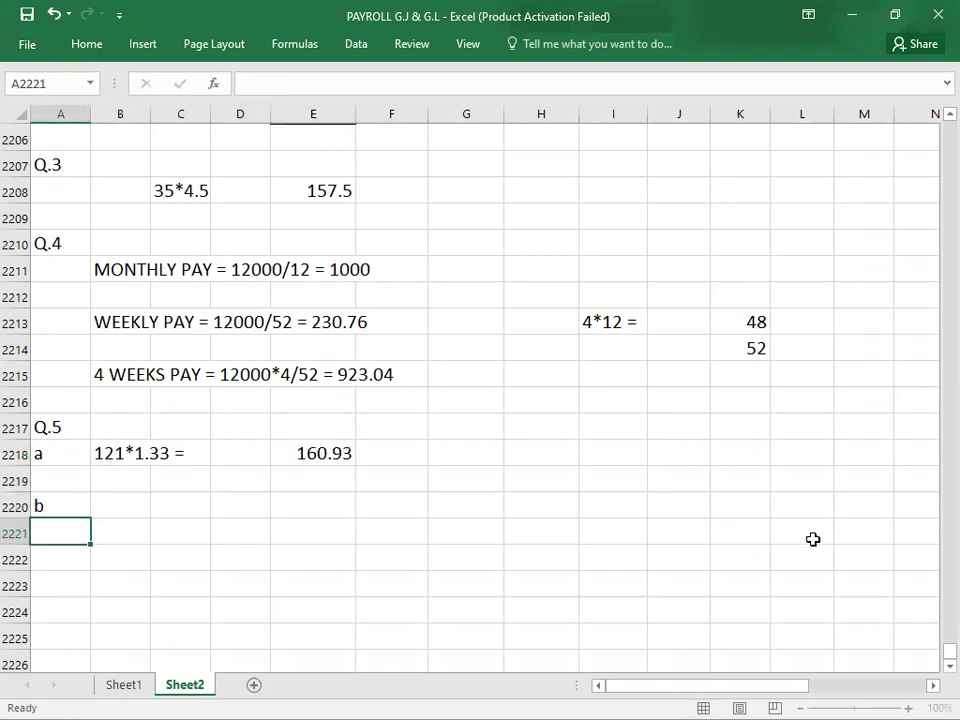
pyautogui.press('alt')
pyautogui.press('Left')
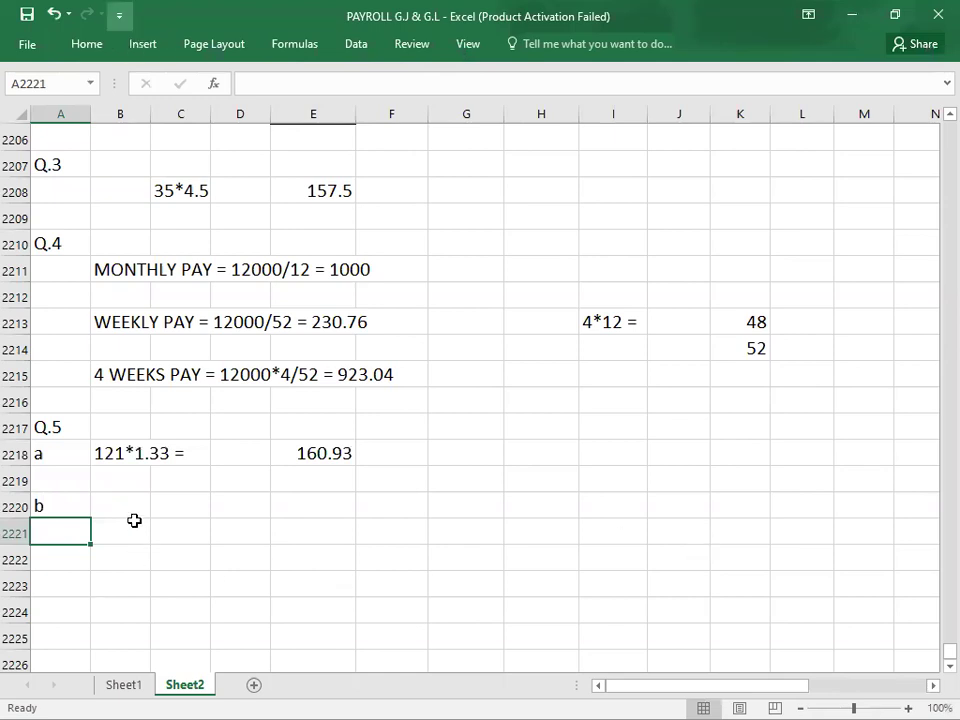
# Step: Read part b in the PDF, enter "75*0.99 = 74.25" in B2220, and recheck the guaranteed minimum wage terms
pyautogui.click(130, 490)
pyautogui.hotkey('alt', 'Tab')
pyautogui.scroll(-1, 127, 488)
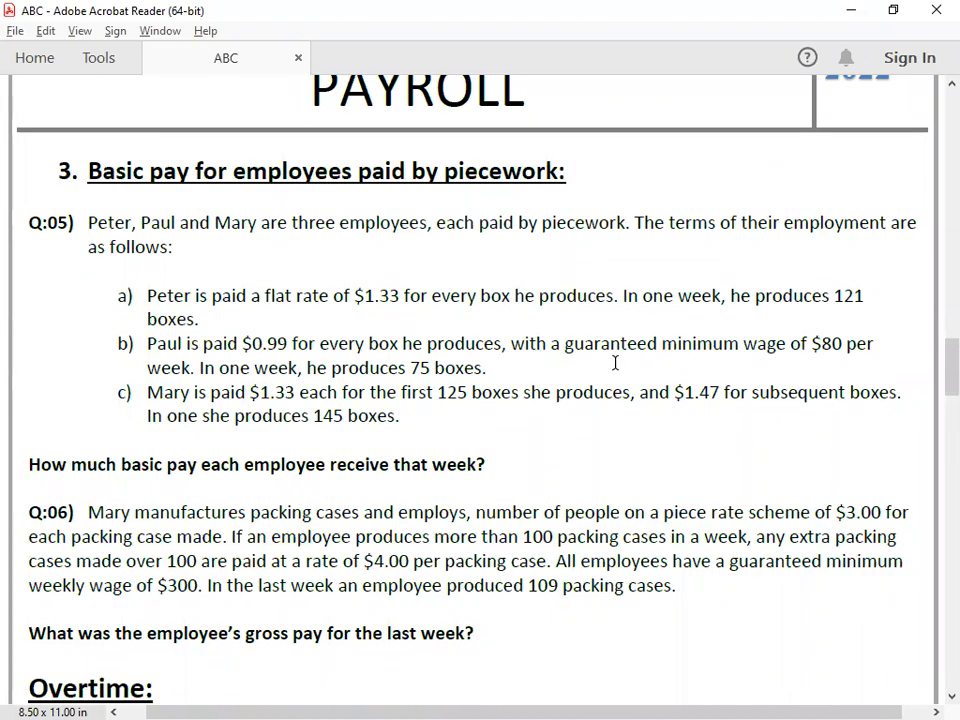
pyautogui.press('alt')
pyautogui.hotkey('alt', 'Tab')
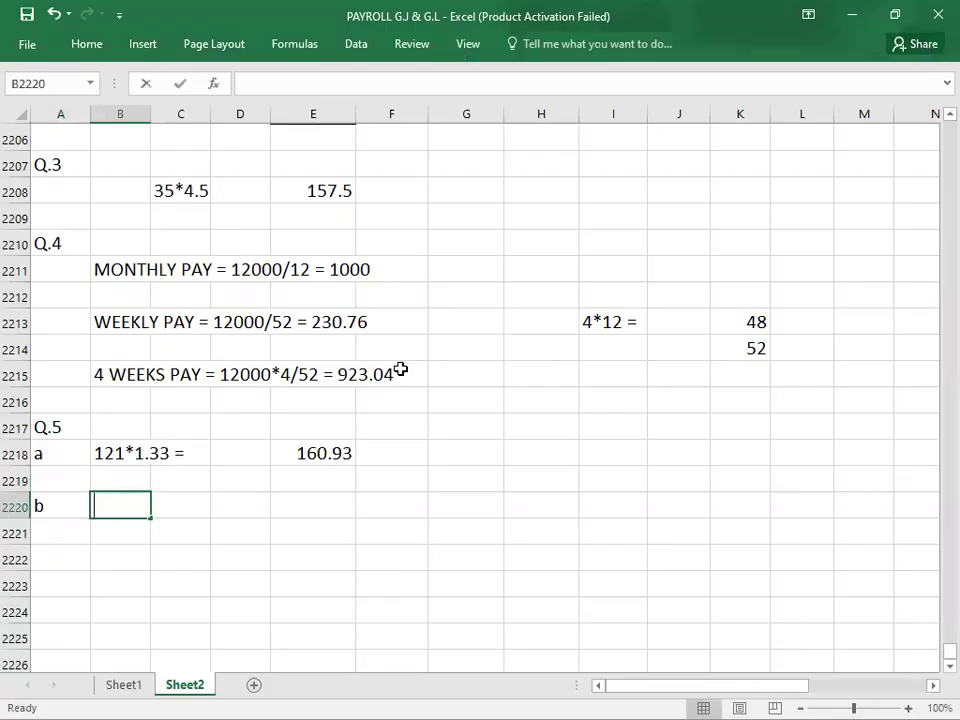
pyautogui.write('75*0.99 = 74.25')
pyautogui.hotkey('alt', 'Tab')
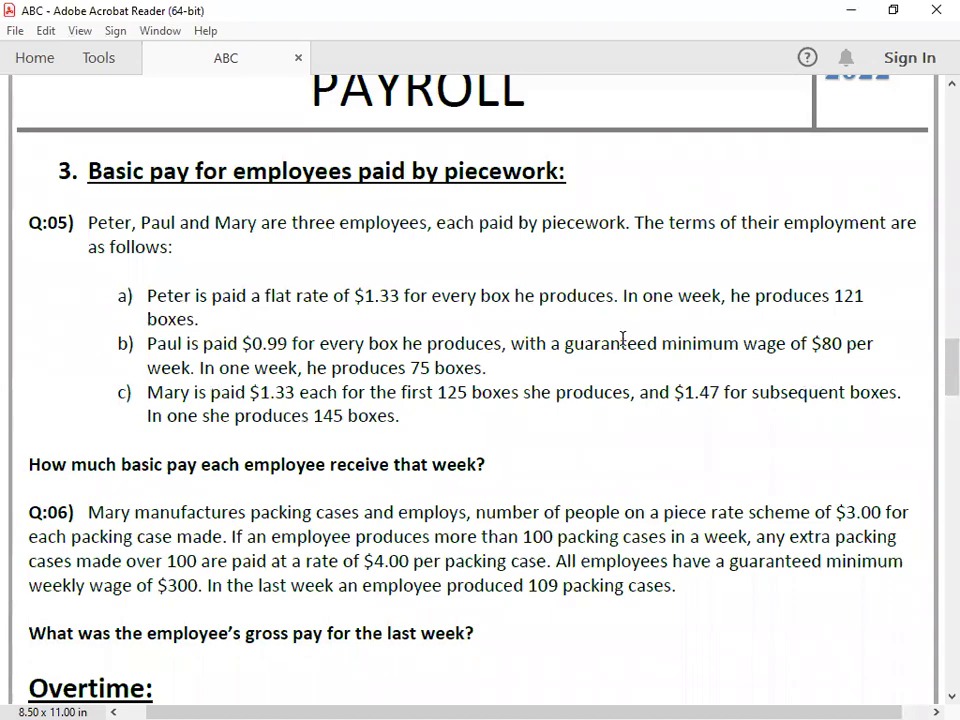
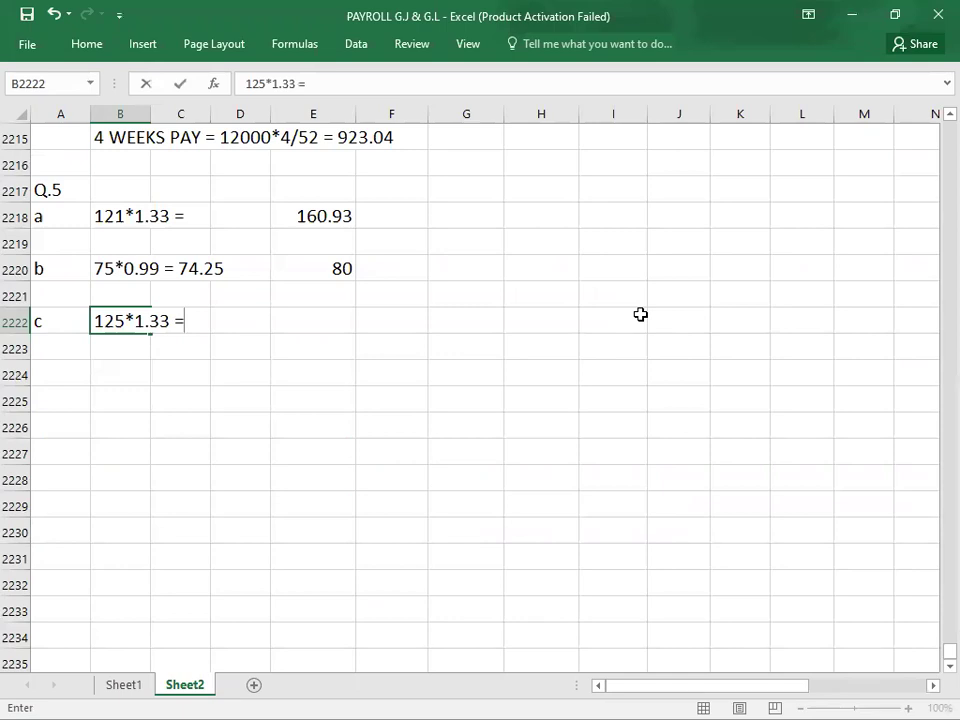
# Step: Enter 166.25 in D2222, check part c's remaining boxes and rate in the PDF, and enter "20*1.47 =" in B2223
pyautogui.write('166.25')
pyautogui.press('Return')
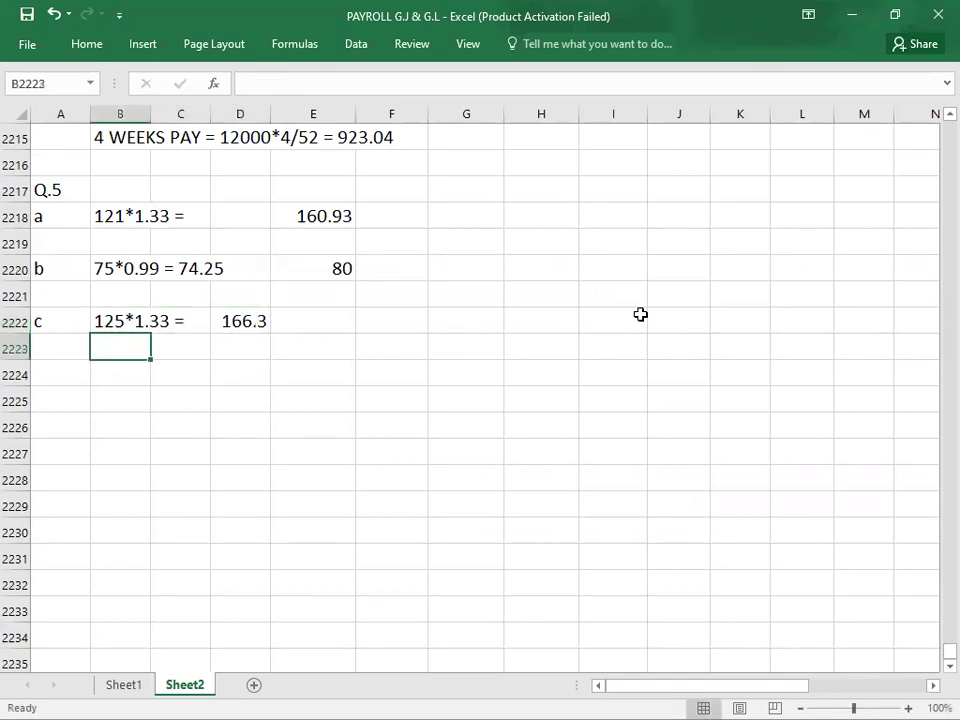
pyautogui.hotkey('alt', 'Tab')
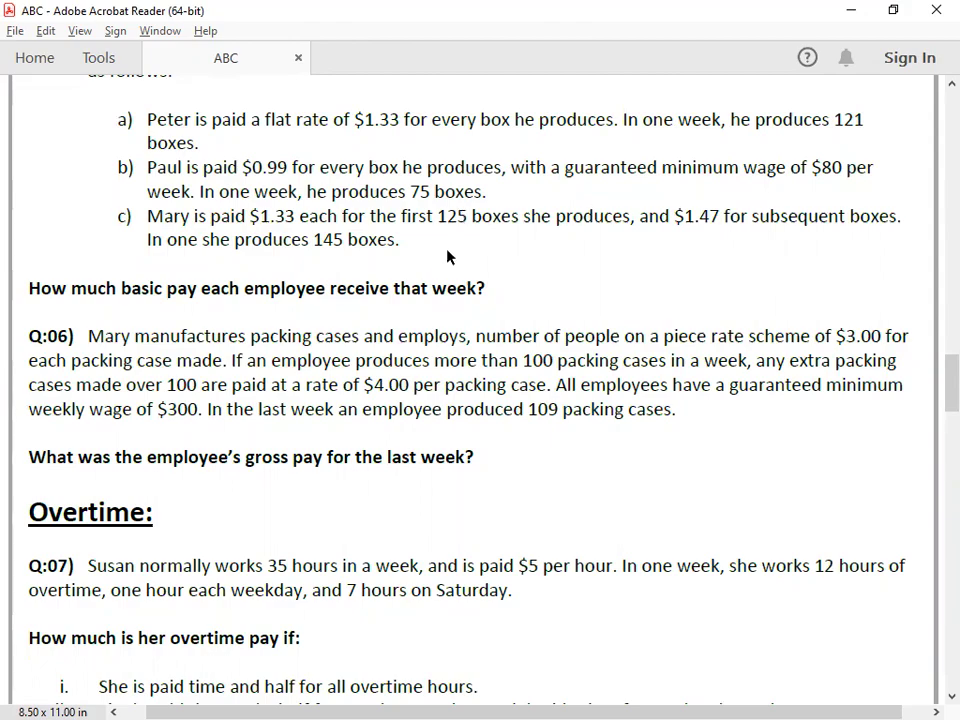
pyautogui.hotkey('alt', 'Tab')
pyautogui.write('20*')
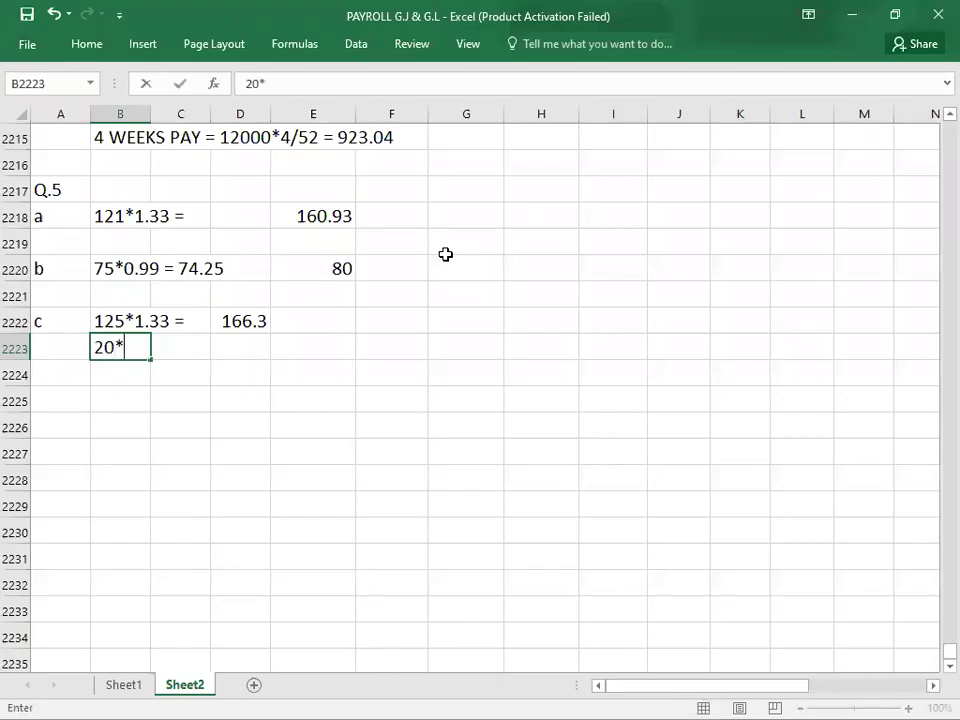
pyautogui.hotkey('alt', 'Tab')
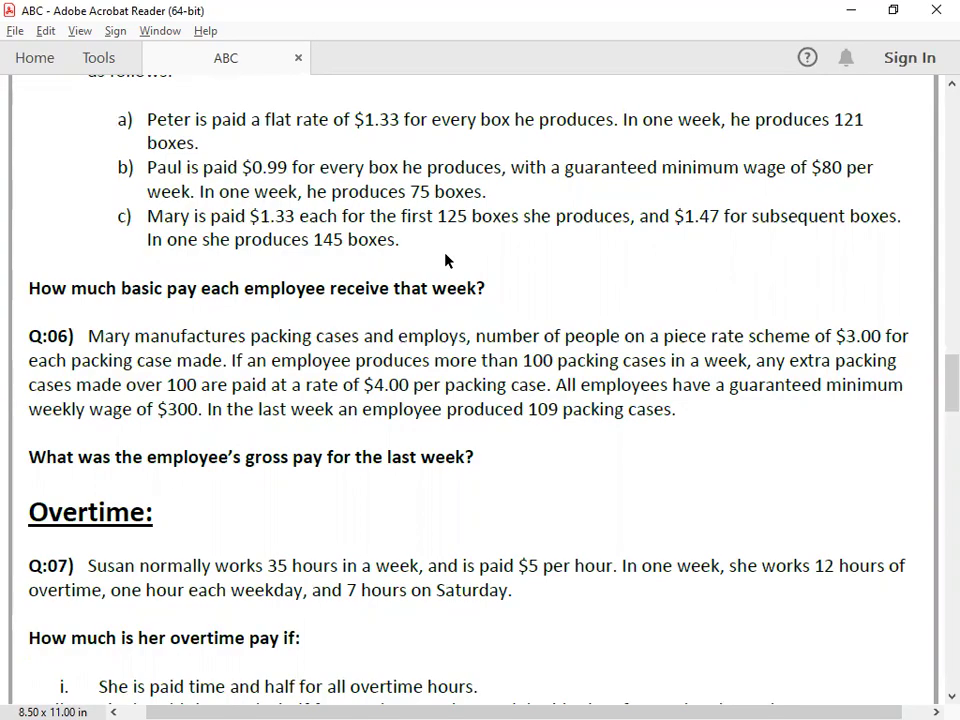
pyautogui.hotkey('alt', 'Tab')
pyautogui.write('1.47 =')
# Step: Enter the result 29.4 in D2223 for the subsequent boxes of part c
pyautogui.press('Tab')
pyautogui.press('Tab')
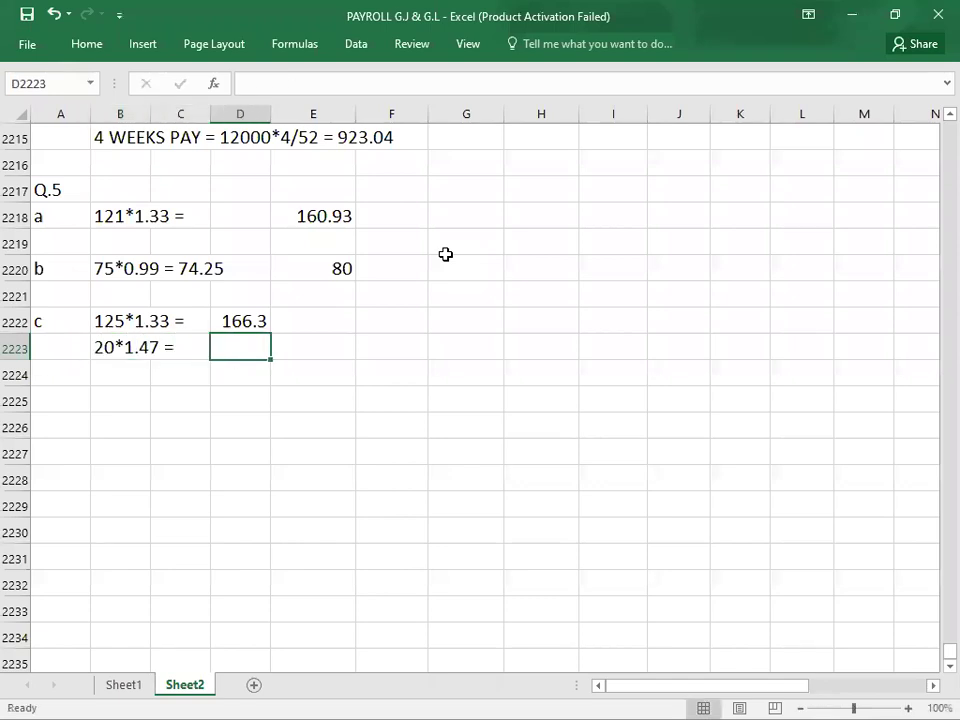
pyautogui.write('29.')
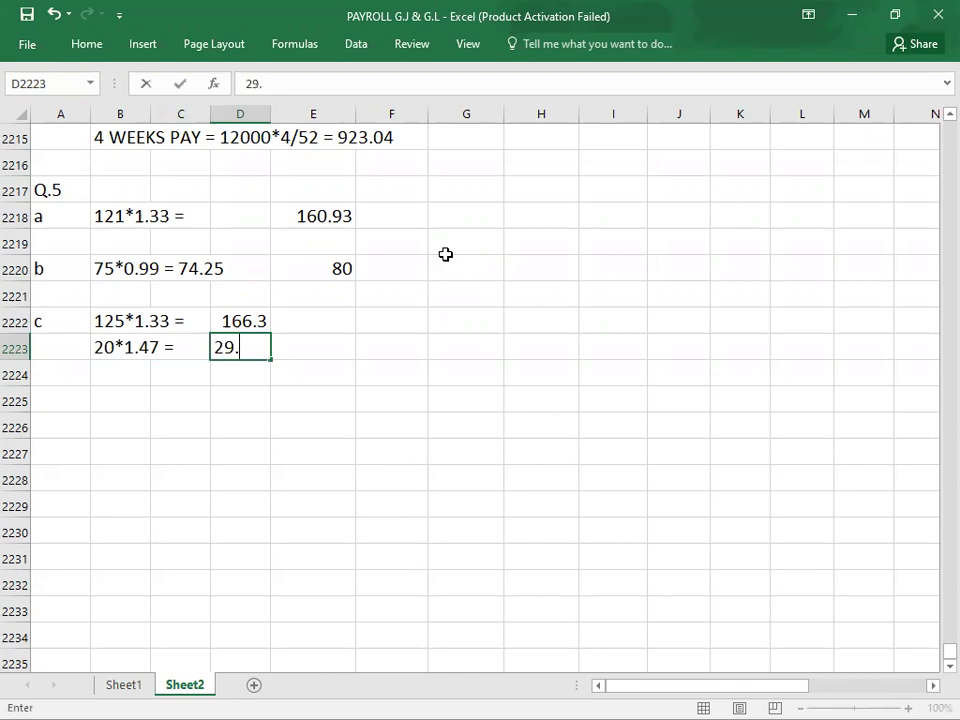
pyautogui.write('4')
pyautogui.press('Tab')
pyautogui.press('Down')
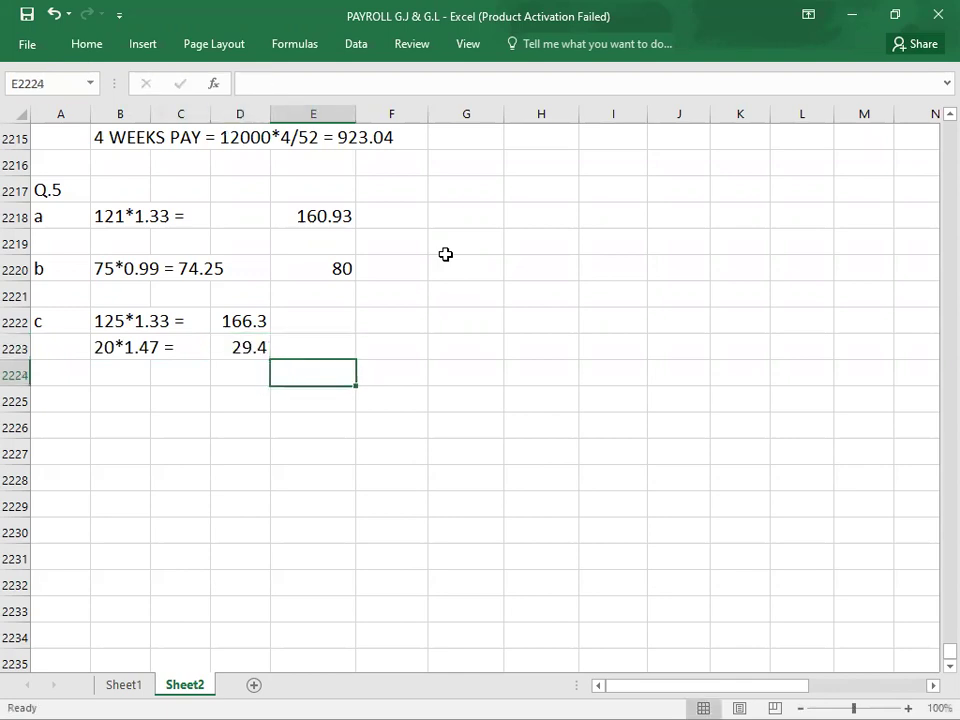
# Step: Apply a left border to cell D2223
pyautogui.click(238, 342)
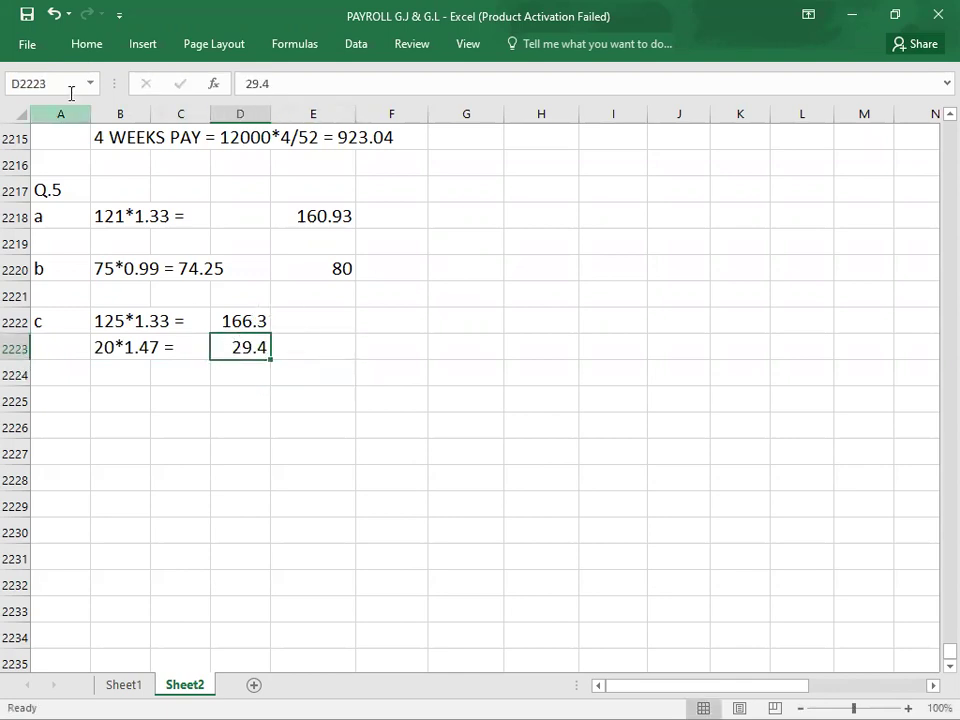
pyautogui.click(78, 54)
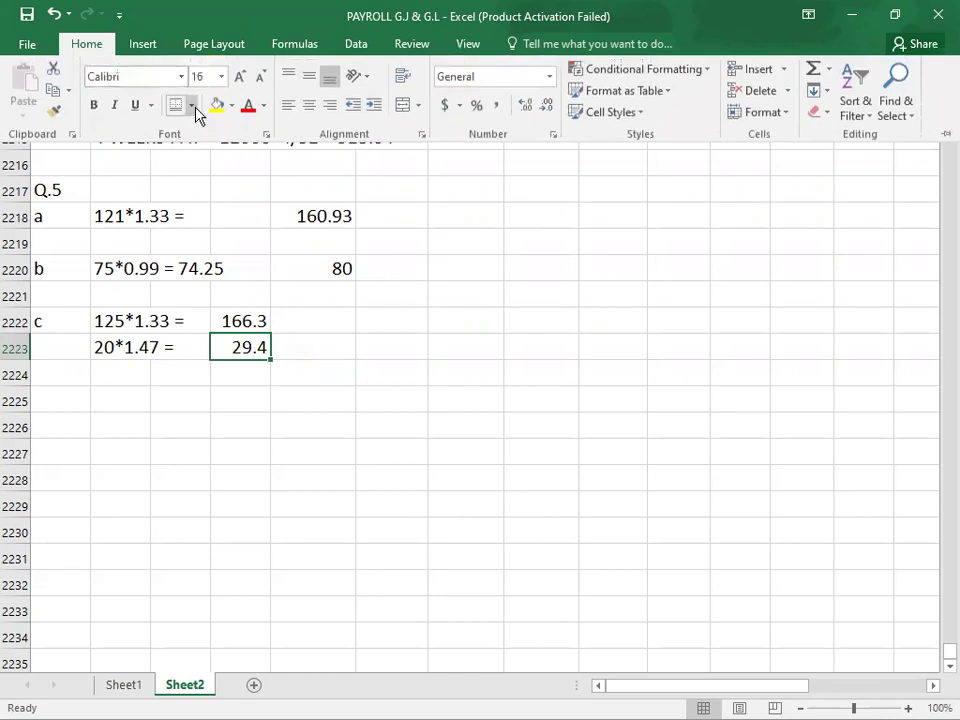
pyautogui.click(191, 105)
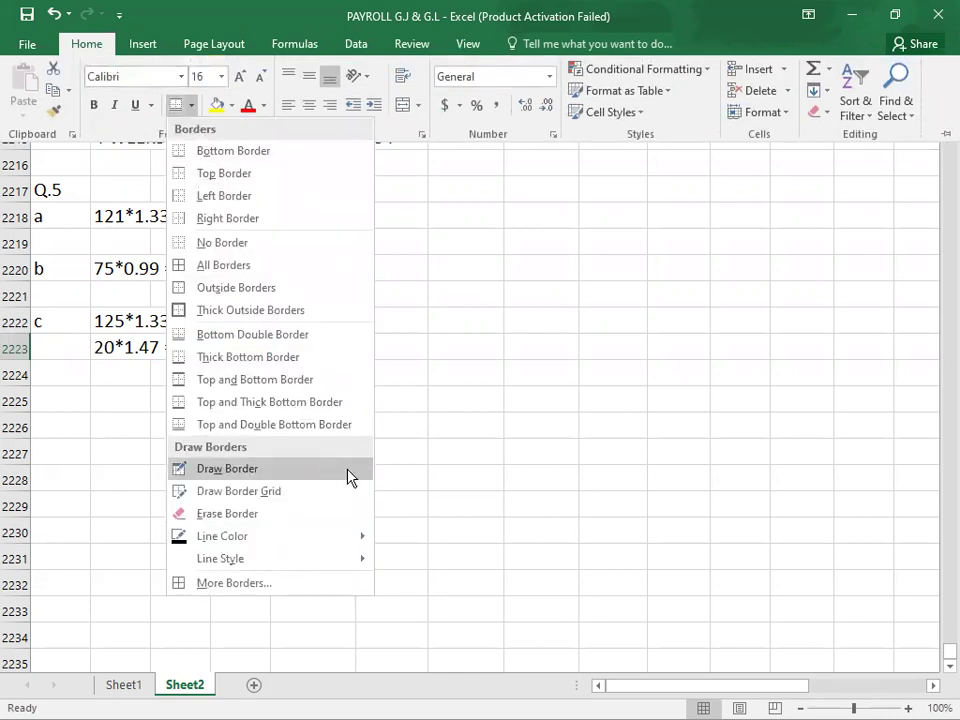
pyautogui.click(220, 264)
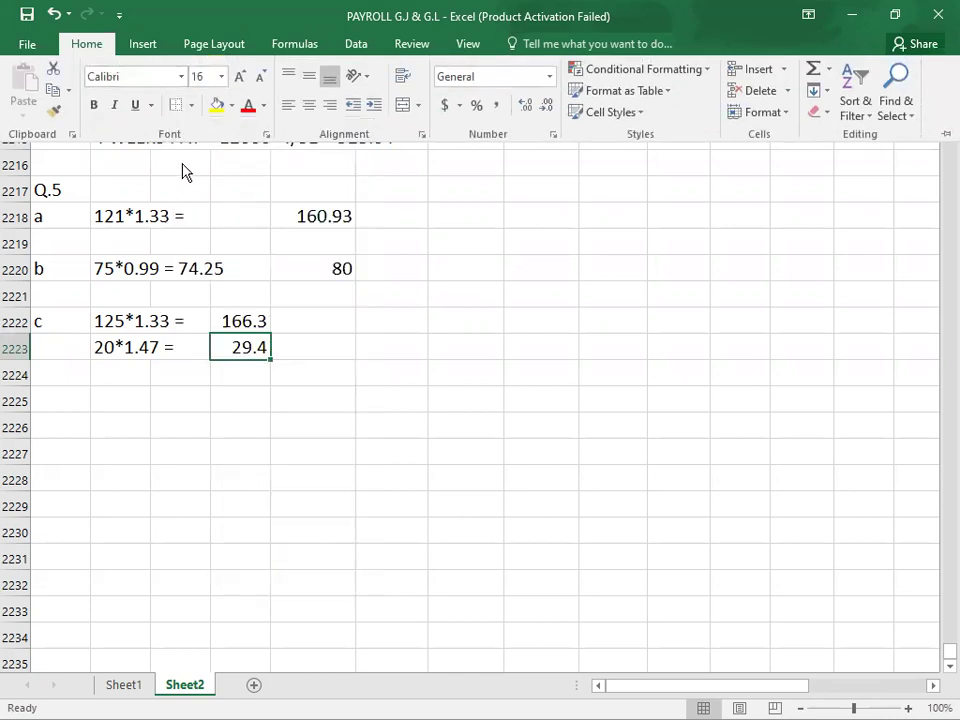
pyautogui.click(300, 389)
pyautogui.click(291, 372)
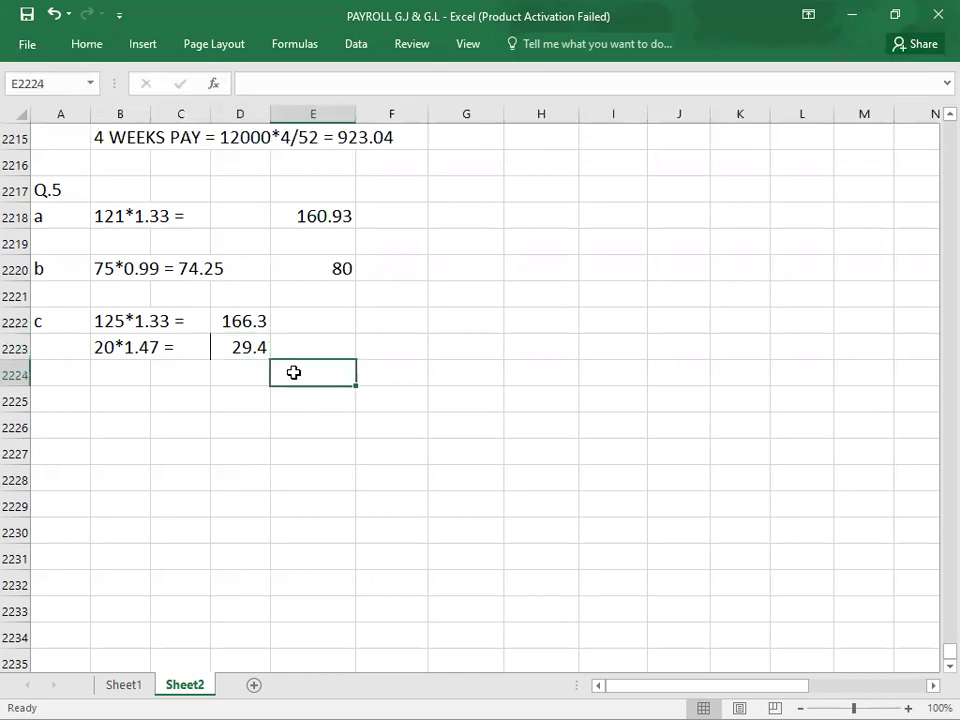
# Step: Clear the border from D2223 and give the cell a bottom border to mark the sum line
pyautogui.click(246, 343)
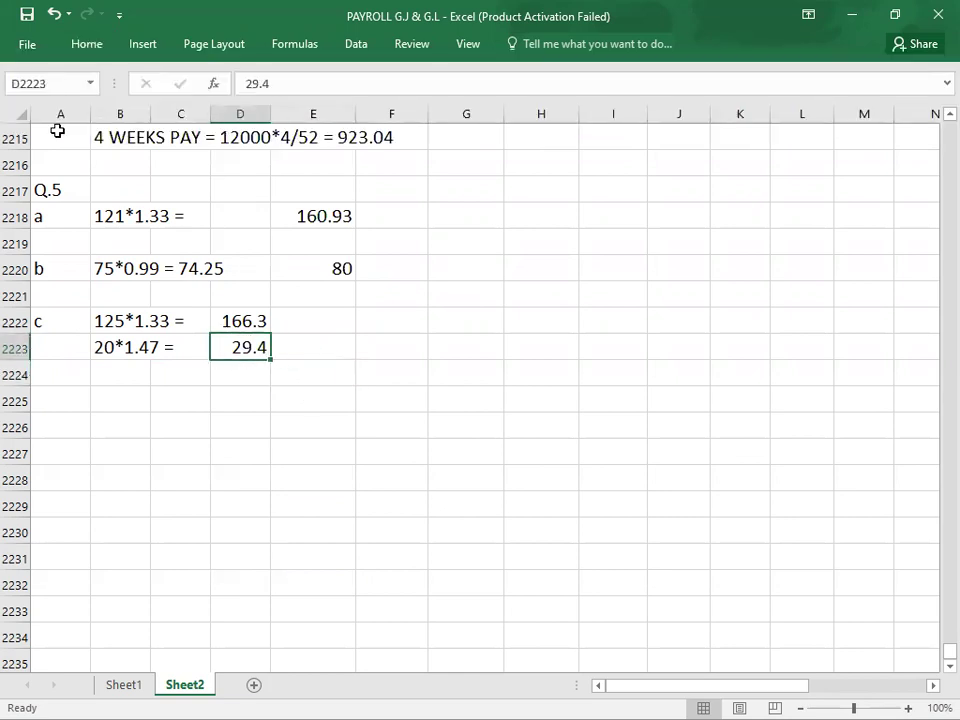
pyautogui.click(86, 46)
pyautogui.click(191, 108)
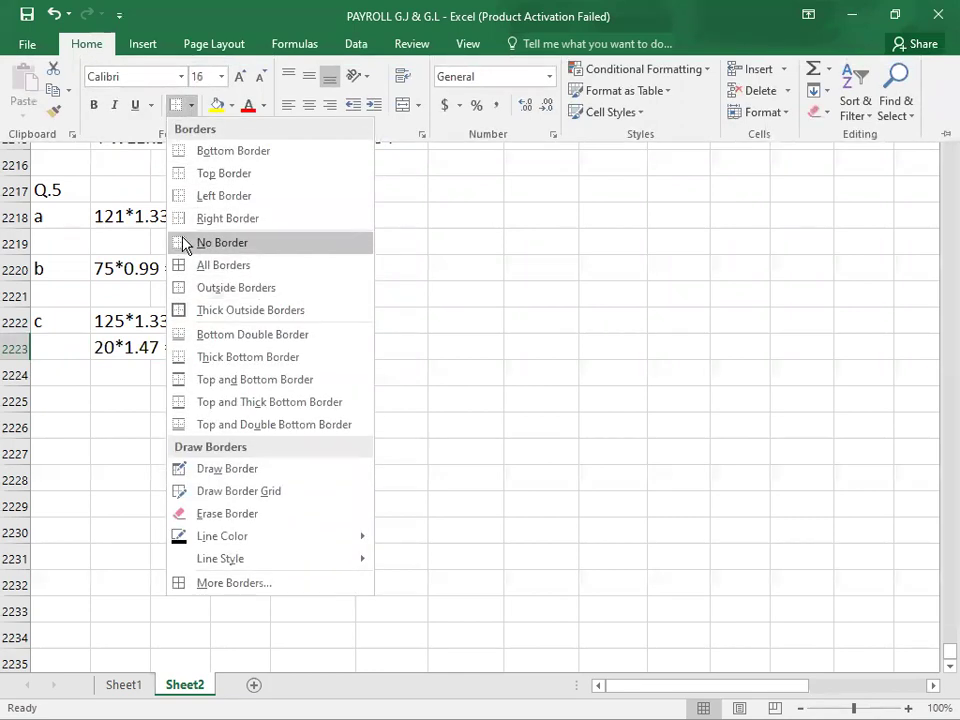
pyautogui.click(180, 242)
pyautogui.click(193, 118)
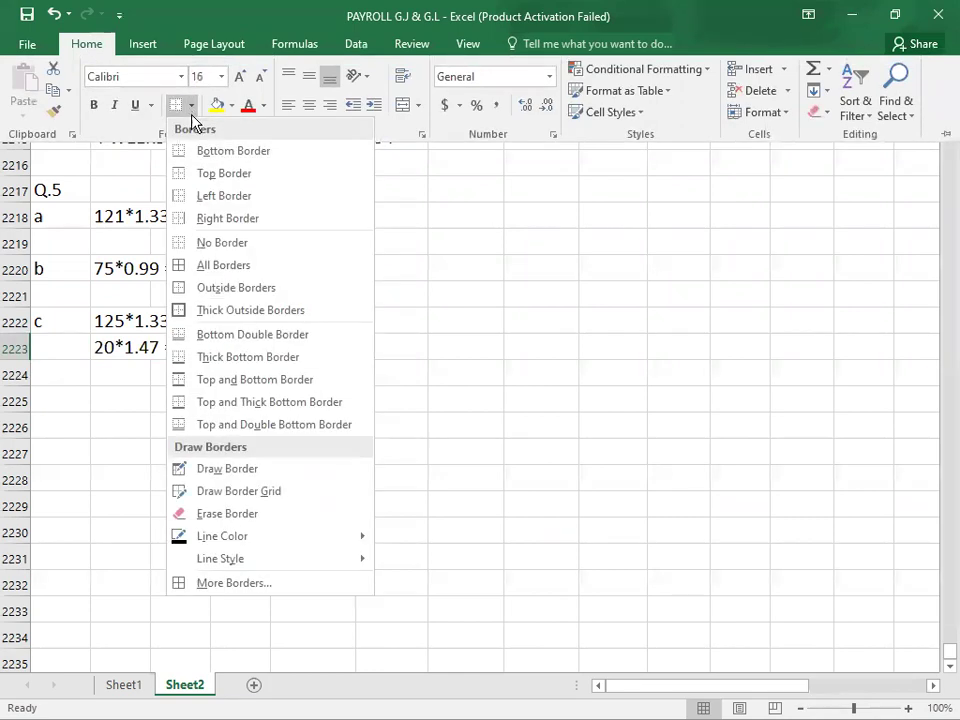
pyautogui.click(182, 150)
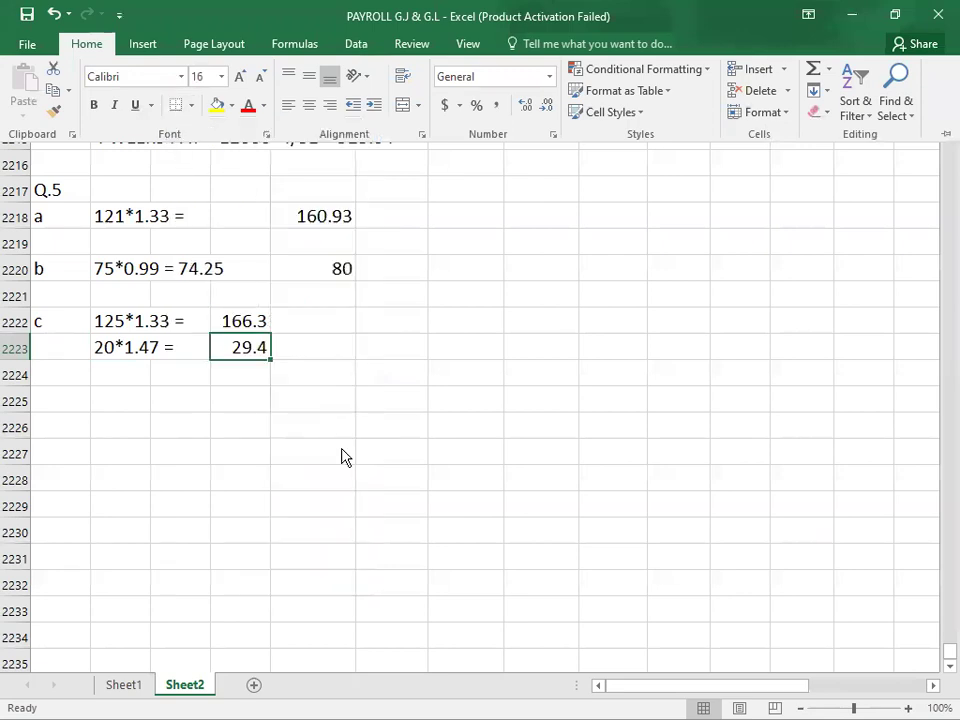
pyautogui.hotkey('ctrl', 'F1')
# Step: Enter part c's total pay of 195.65 in E2224
pyautogui.click(319, 368)
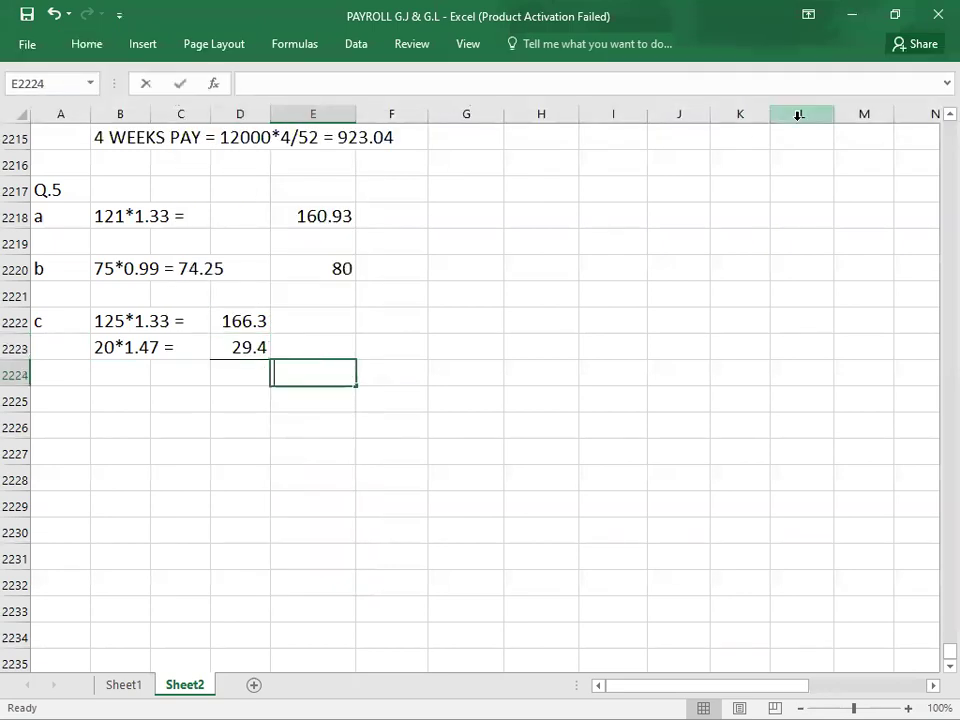
pyautogui.write('195.')
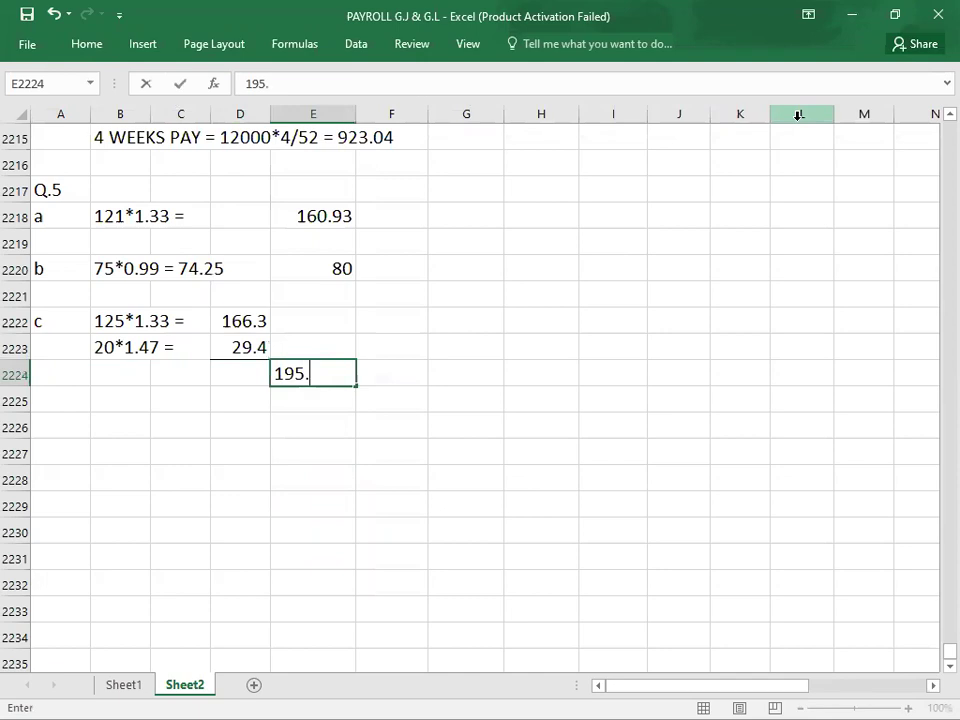
pyautogui.write('65')
pyautogui.press('Return')
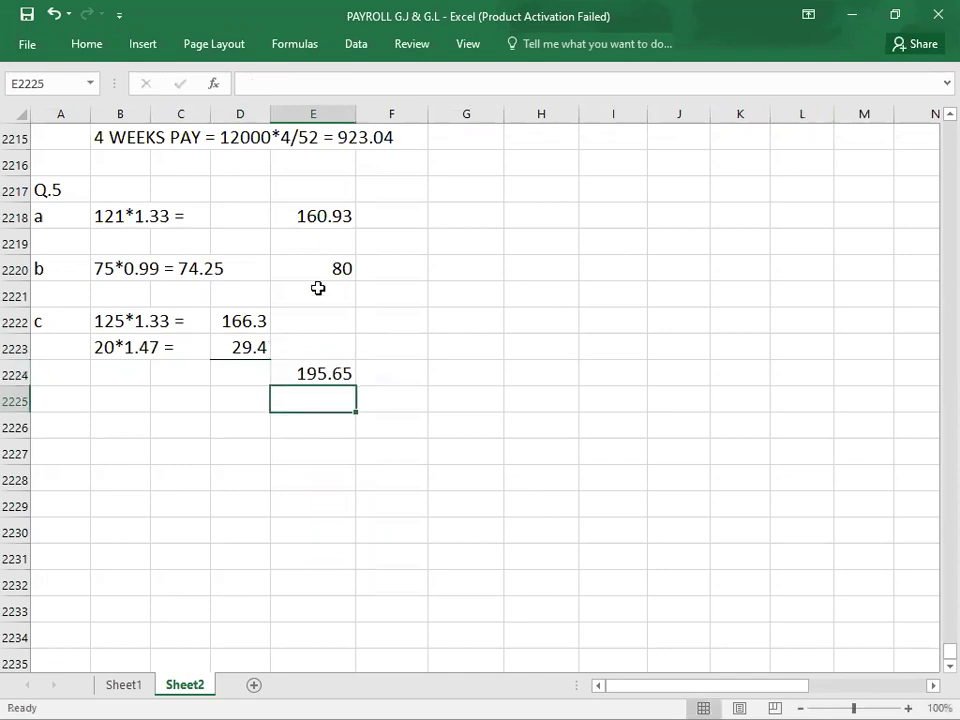
# Step: Label A2226 "Q.6" in capitals to begin the next question
pyautogui.click(72, 428)
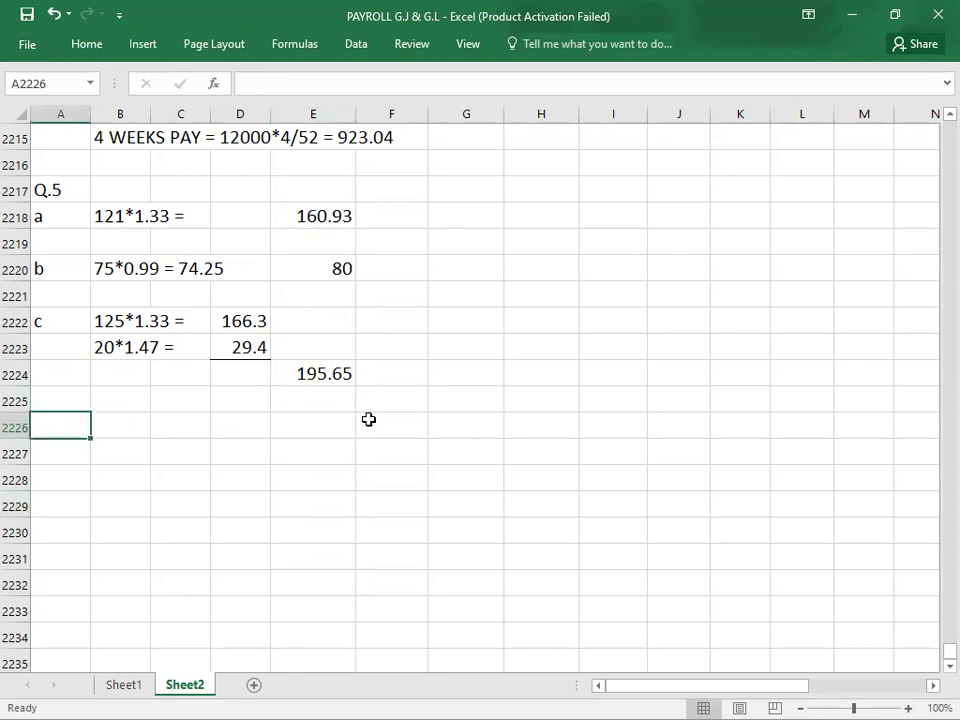
pyautogui.write('q.6')
pyautogui.press('Return')
pyautogui.press('Up')
pyautogui.press('Right')
pyautogui.press('Left')
pyautogui.write('Q.6')
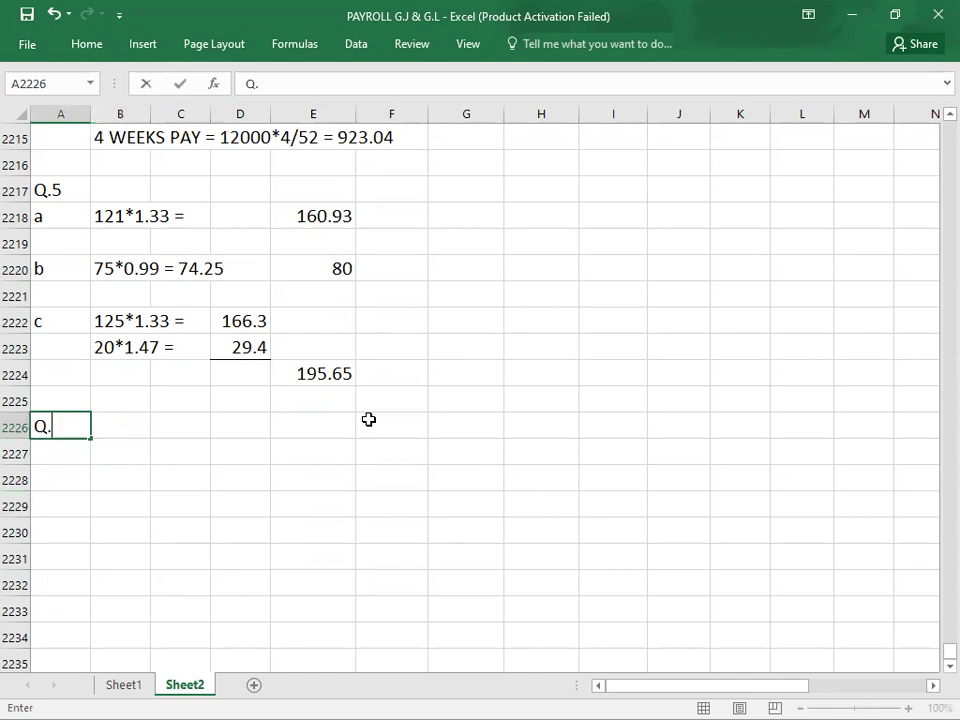
pyautogui.press('Return')
pyautogui.press('Right')
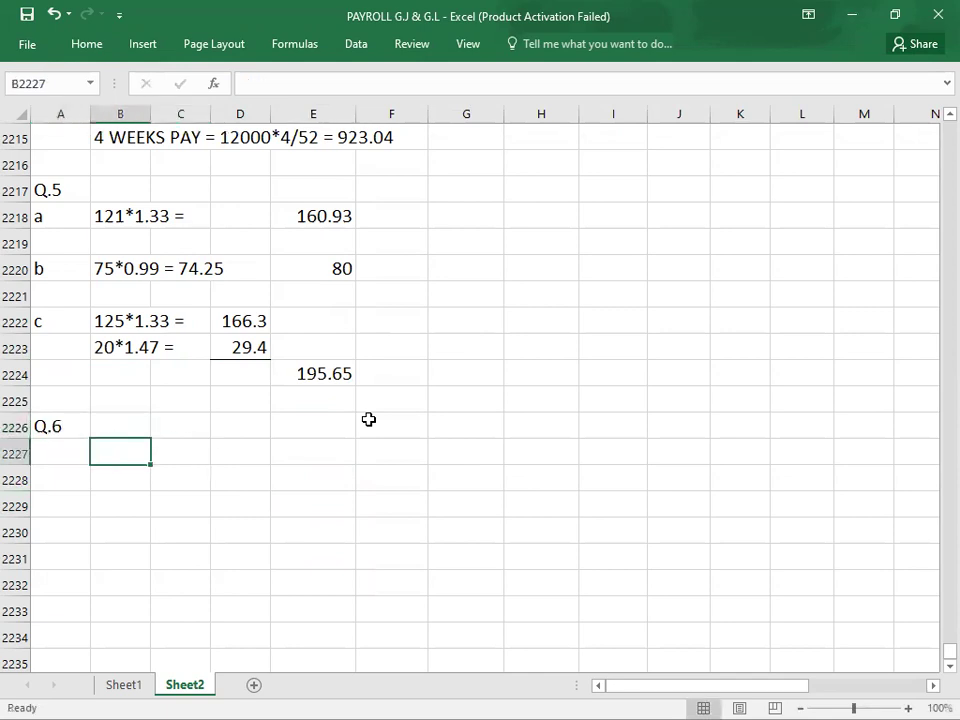
# Step: Read question 6 in the PDF and enter "100*3 =" in B2227 with its result 300 in D2227
pyautogui.hotkey('alt', 'Tab')
pyautogui.scroll(-2, 368, 418)
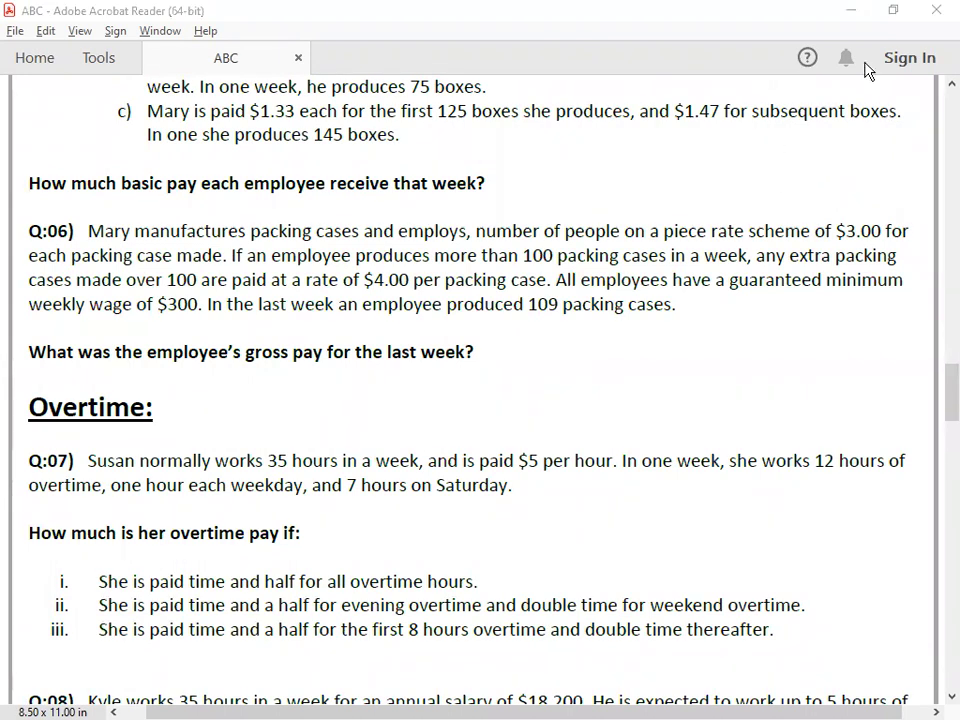
pyautogui.hotkey('alt', 'Tab')
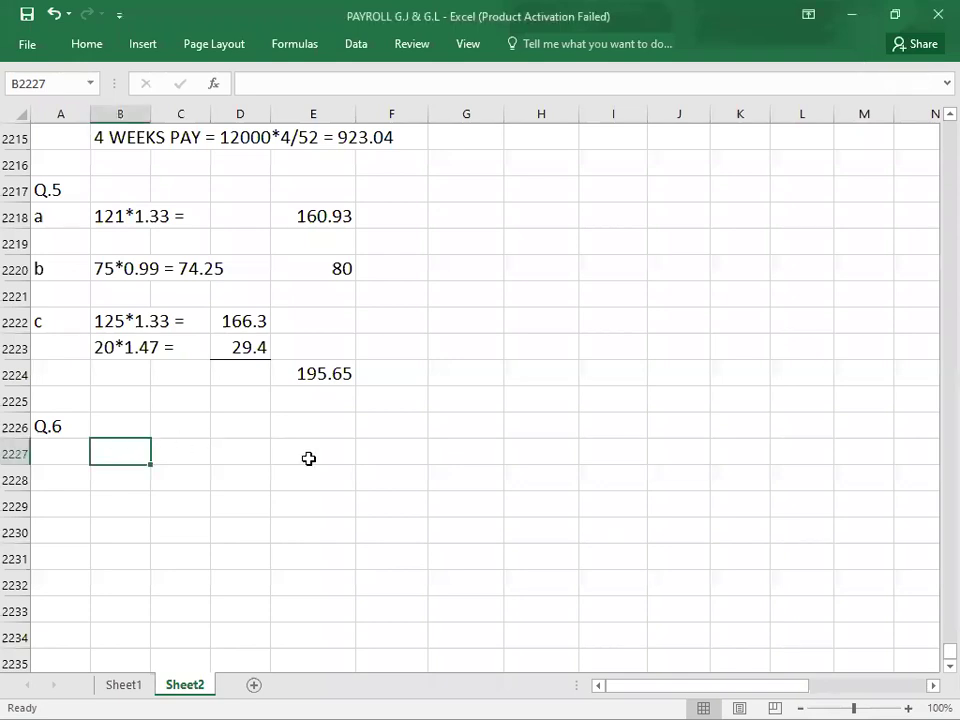
pyautogui.hotkey('alt', 'Tab')
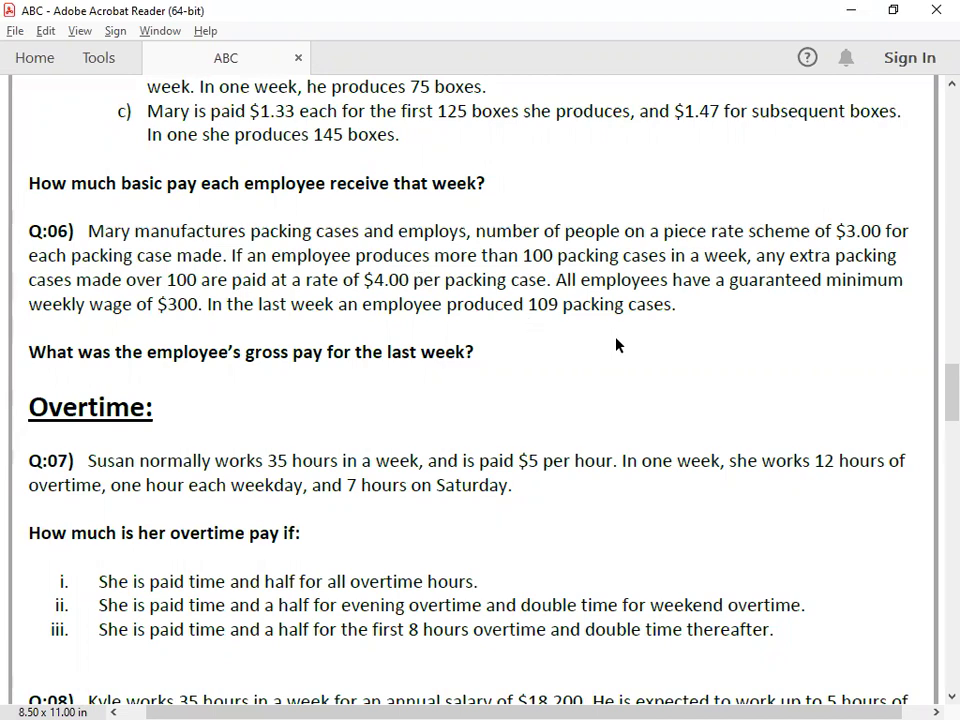
pyautogui.hotkey('alt', 'Tab')
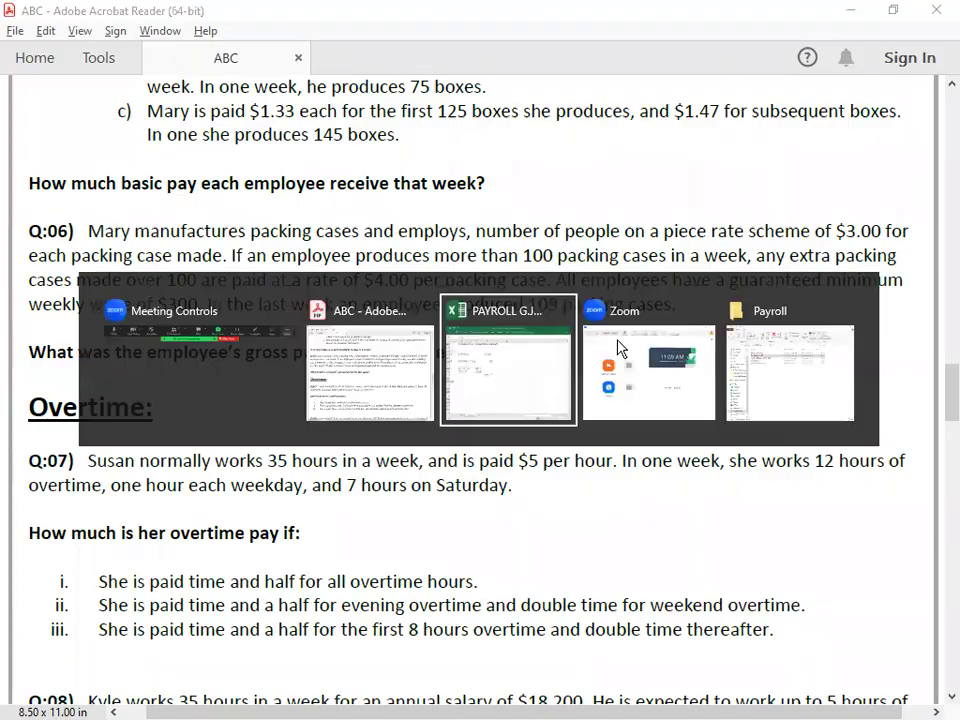
pyautogui.write('100*3')
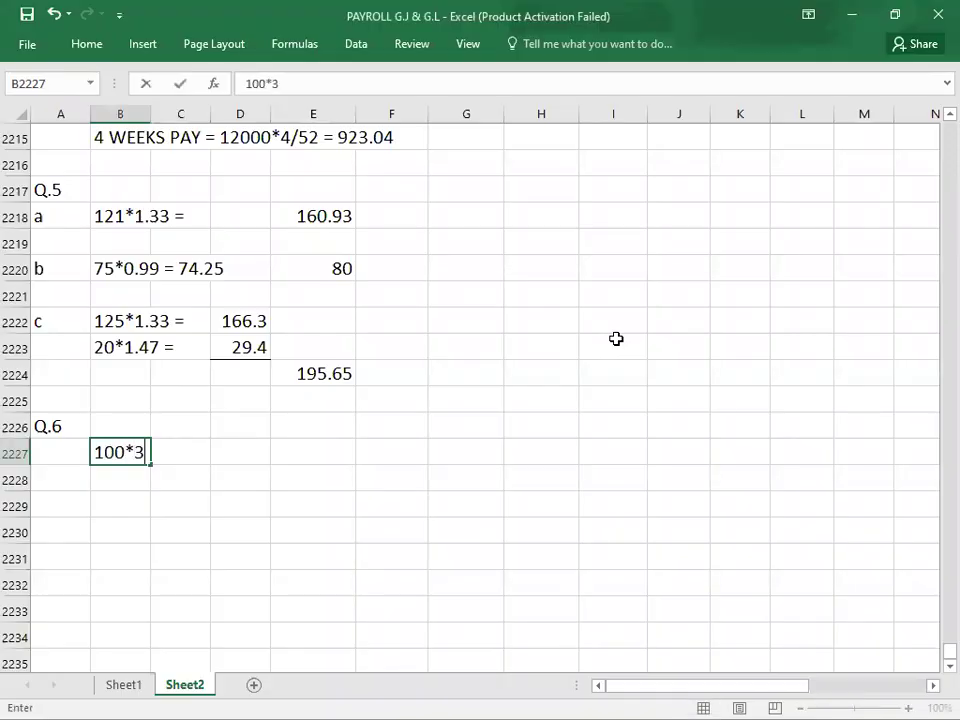
pyautogui.write(' =')
pyautogui.press('Tab')
pyautogui.press('Tab')
pyautogui.write('300')
pyautogui.press('Return')
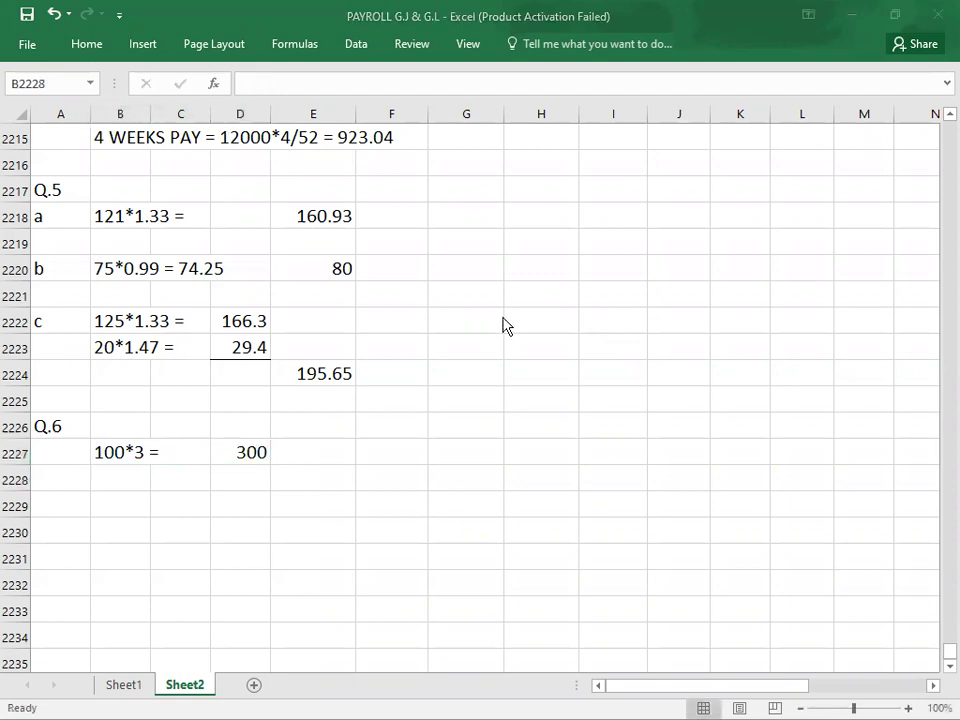
# Step: Check the rate for extra packing cases in the PDF and enter "9*4 =" in B2228 with 36 in D2228
pyautogui.hotkey('alt', 'Tab')
pyautogui.press('Tab')
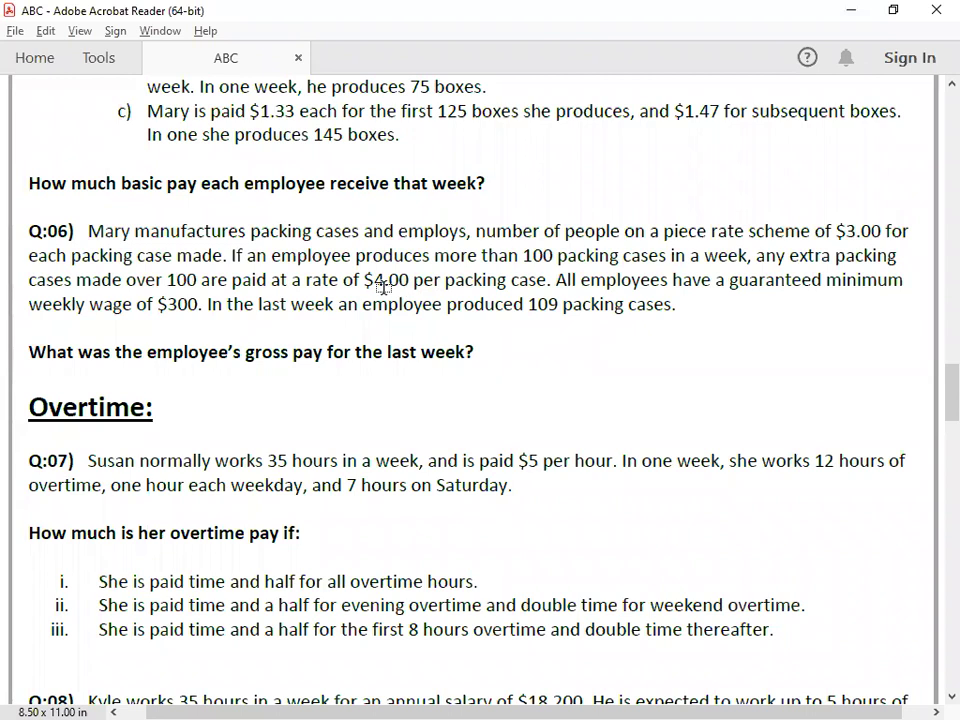
pyautogui.hotkey('alt', 'Tab')
pyautogui.press('Tab')
pyautogui.write('9')
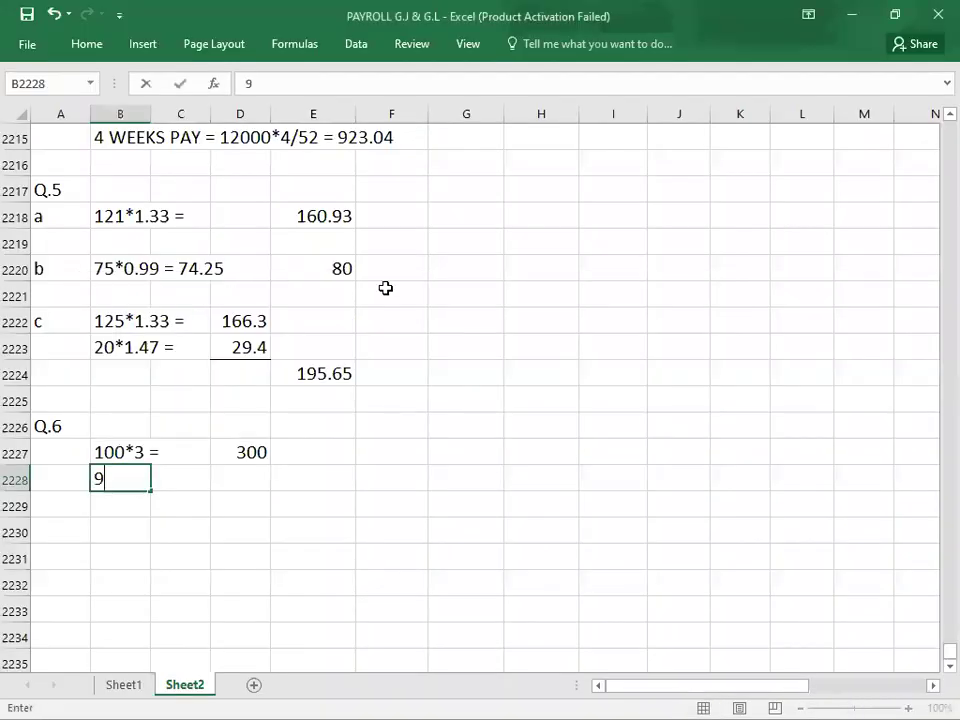
pyautogui.write('*4 =')
pyautogui.press('Tab')
pyautogui.press('Tab')
pyautogui.write('36')
pyautogui.press('Return')
# Step: Enter the question 6 gross pay total 336 in E2229, leaving F2229 empty
pyautogui.press('Right')
pyautogui.press('Right')
pyautogui.press('Right')
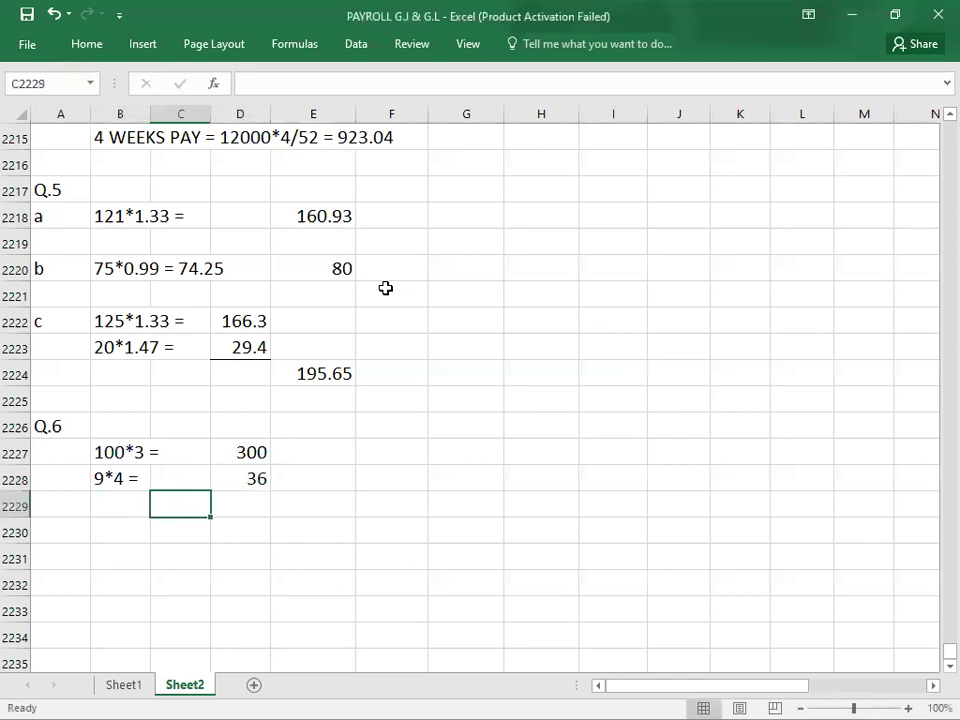
pyautogui.write('336')
pyautogui.press('Tab')
pyautogui.write('1')
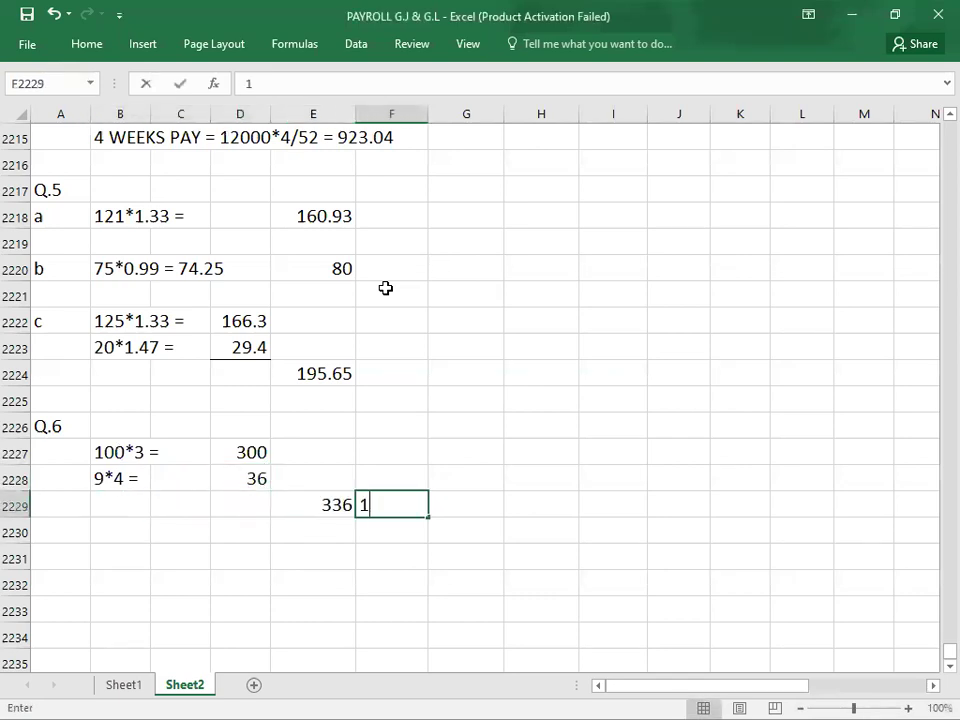
pyautogui.press('BackSpace')
# Step: Add a bottom border under the 36 in D2228 to set off the question 6 total
pyautogui.press('Left')
pyautogui.press('Left')
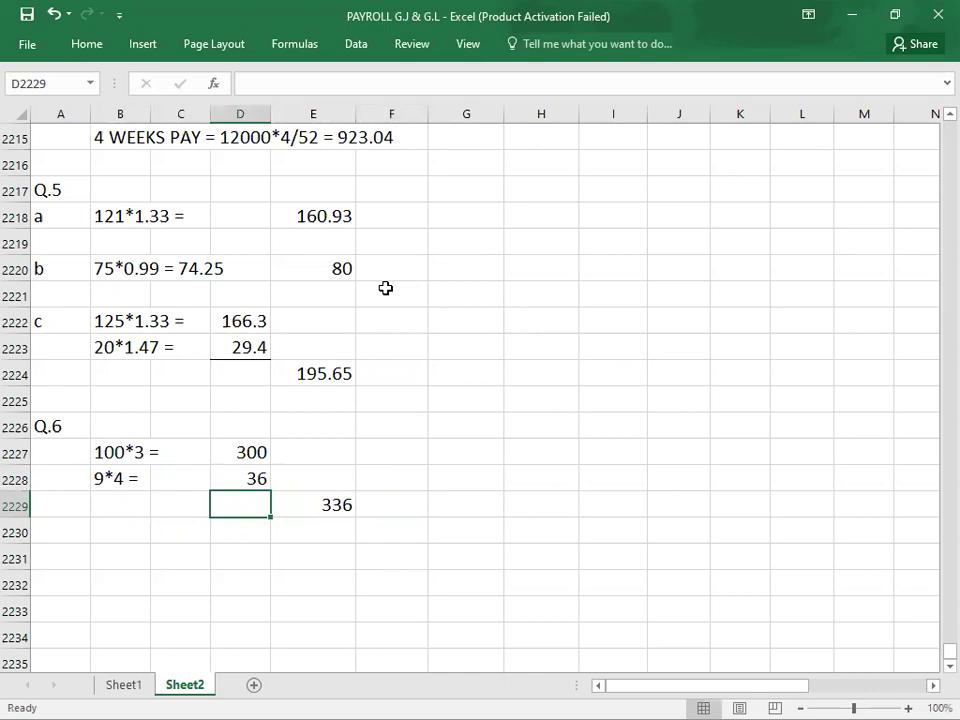
pyautogui.press('Up')
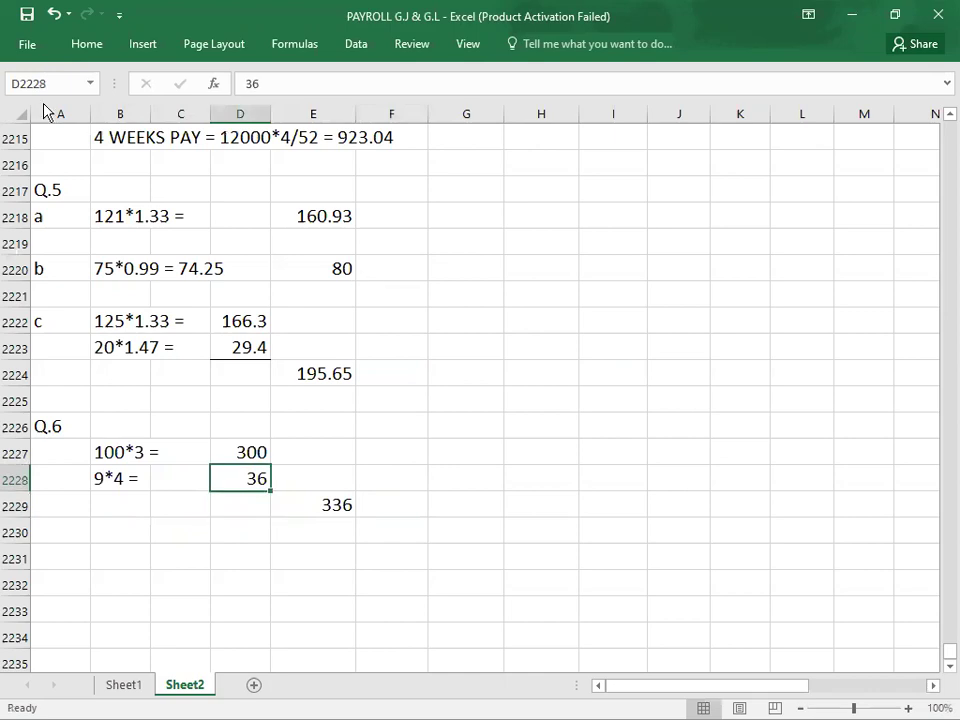
pyautogui.click(82, 45)
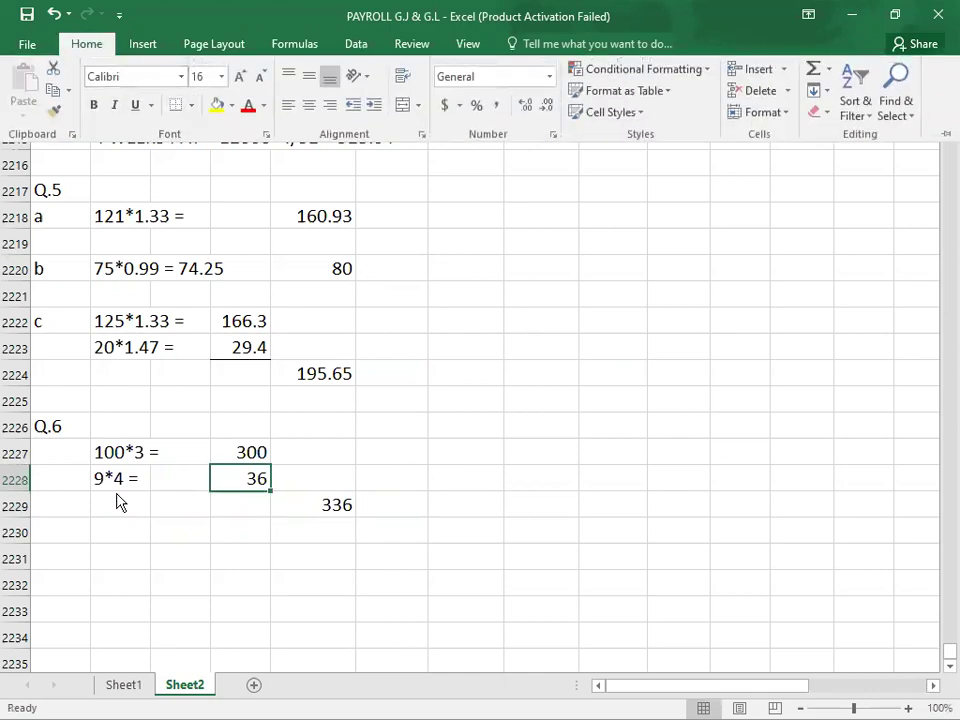
# Step: Label A2231 "Q.7" to begin the next question and bring empty rows below it into view
pyautogui.click(74, 556)
pyautogui.click(74, 556)
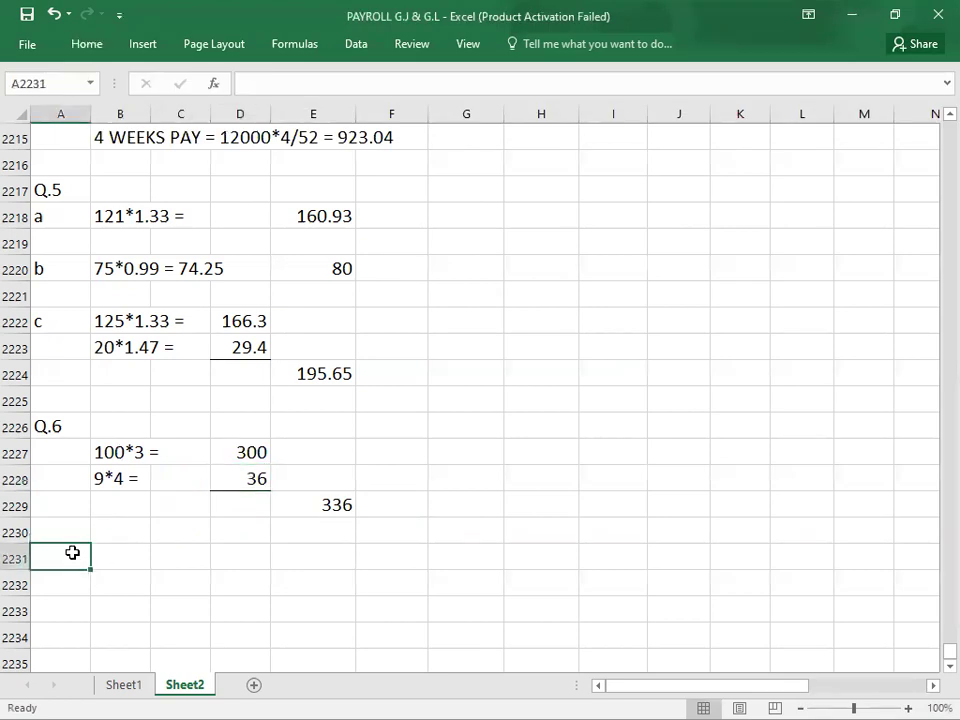
pyautogui.write('Q.7')
pyautogui.press('Return')
pyautogui.press('Return')
pyautogui.press('Return')
pyautogui.press('Return')
pyautogui.press('Return')
pyautogui.press('Return')
pyautogui.press('Return')
pyautogui.press('Return')
pyautogui.press('Return')
pyautogui.press('Return')
pyautogui.press('Return')
pyautogui.press('Return')
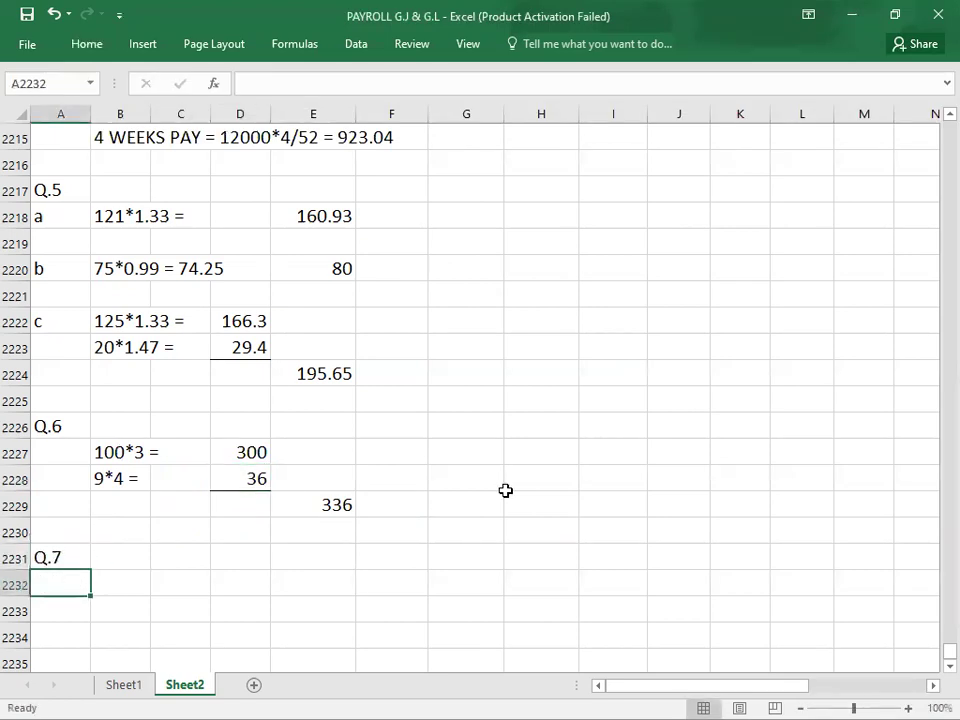
pyautogui.press('Return')
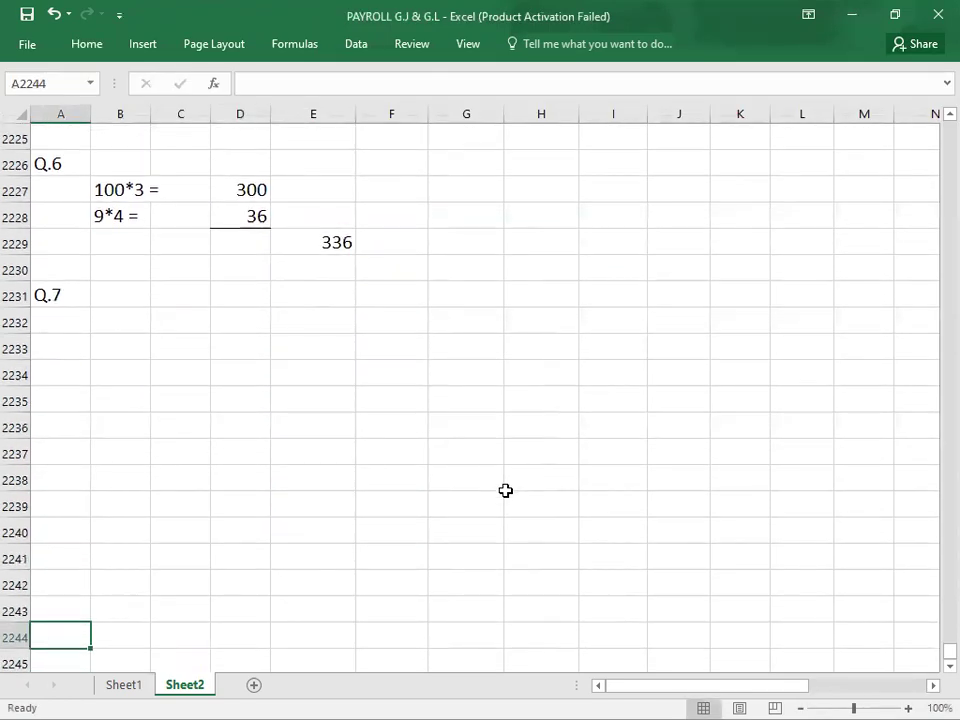
# Step: Read question 7 on overtime in the PDF and label its first part "i" in A2232
pyautogui.hotkey('alt', 'Tab')
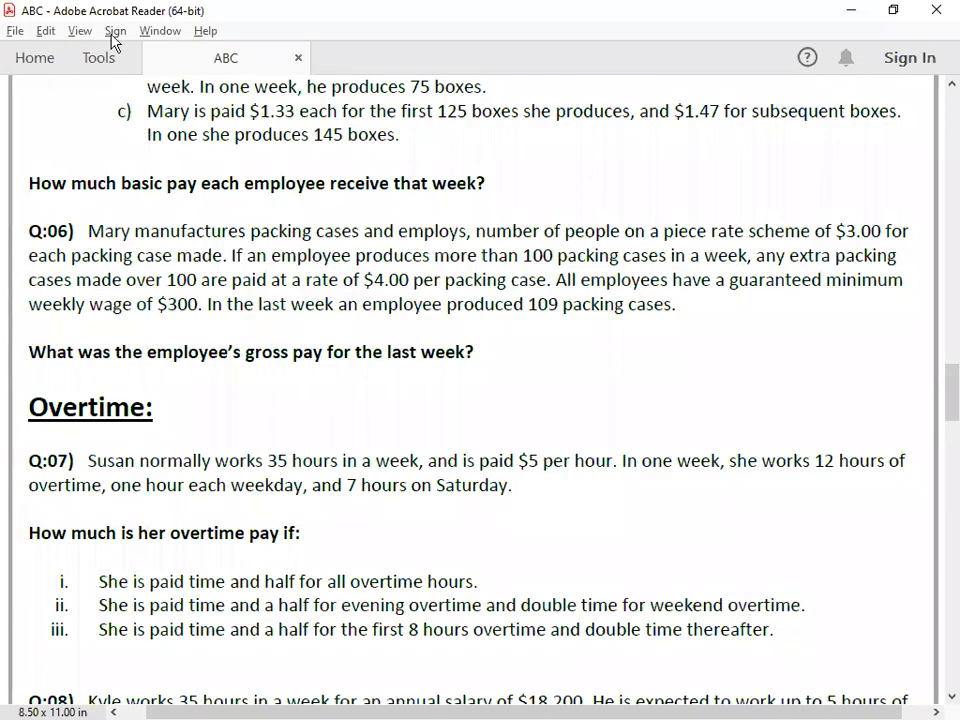
pyautogui.scroll(-5, 113, 40)
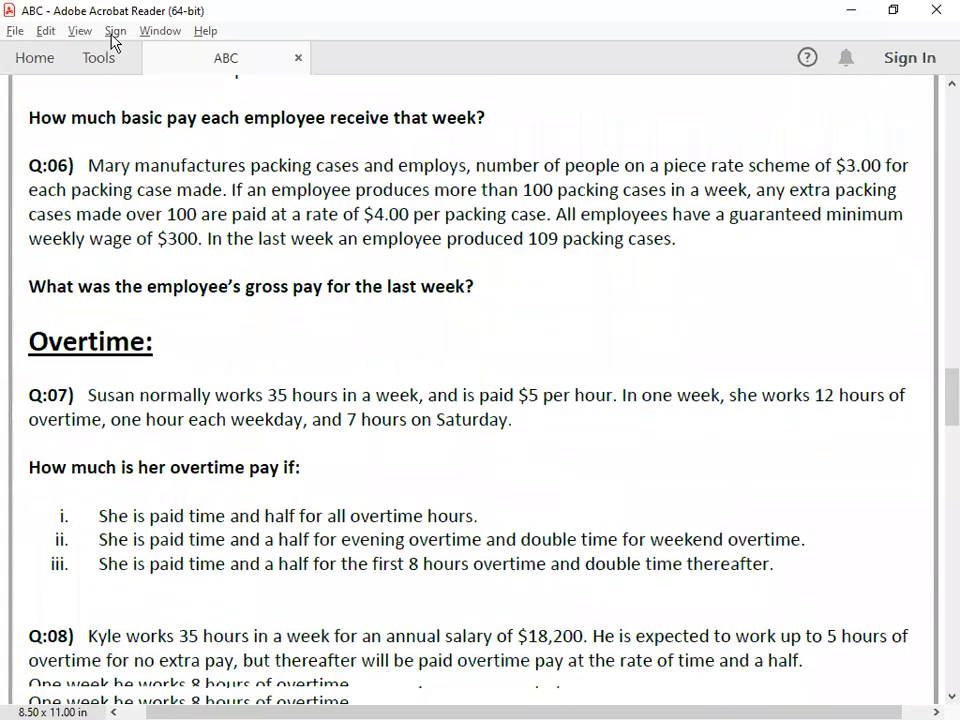
pyautogui.scroll(-1, 113, 40)
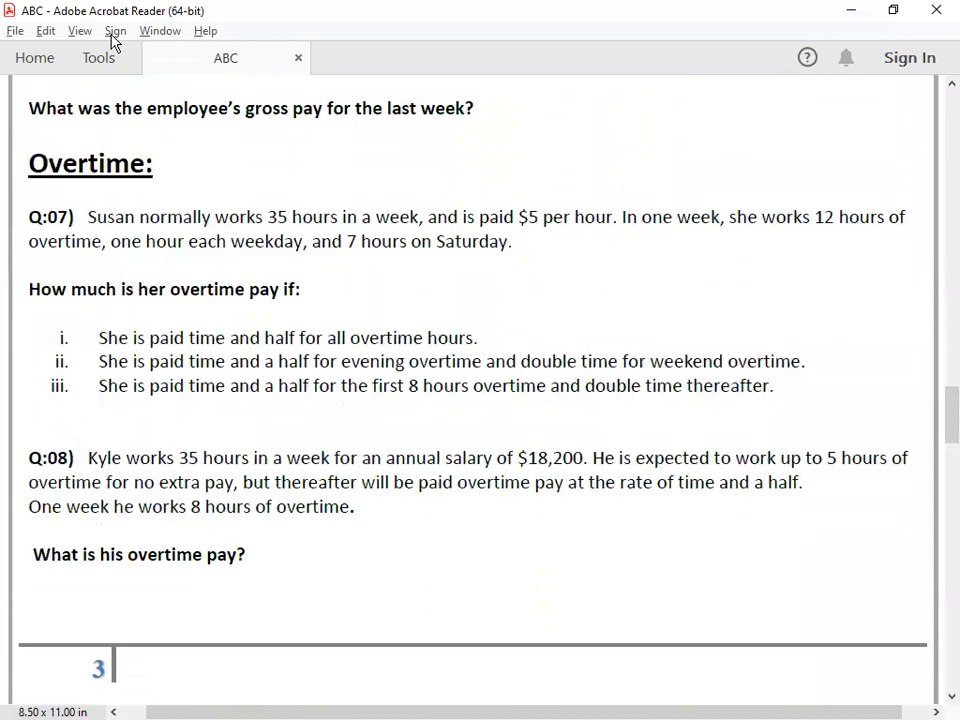
pyautogui.scroll(-1, 113, 40)
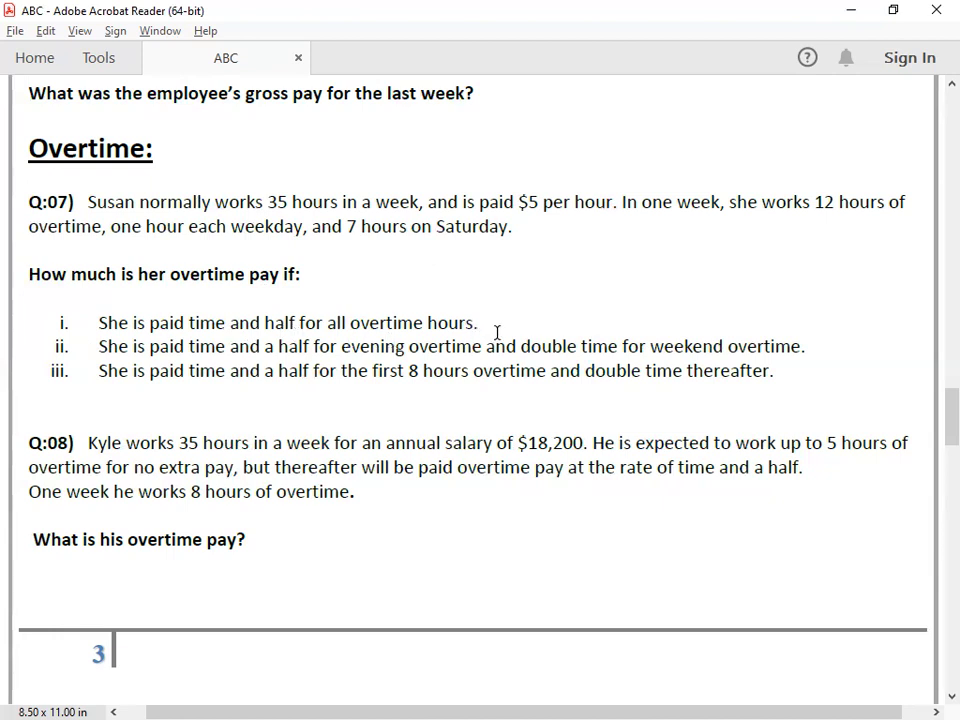
pyautogui.hotkey('alt', 'Tab')
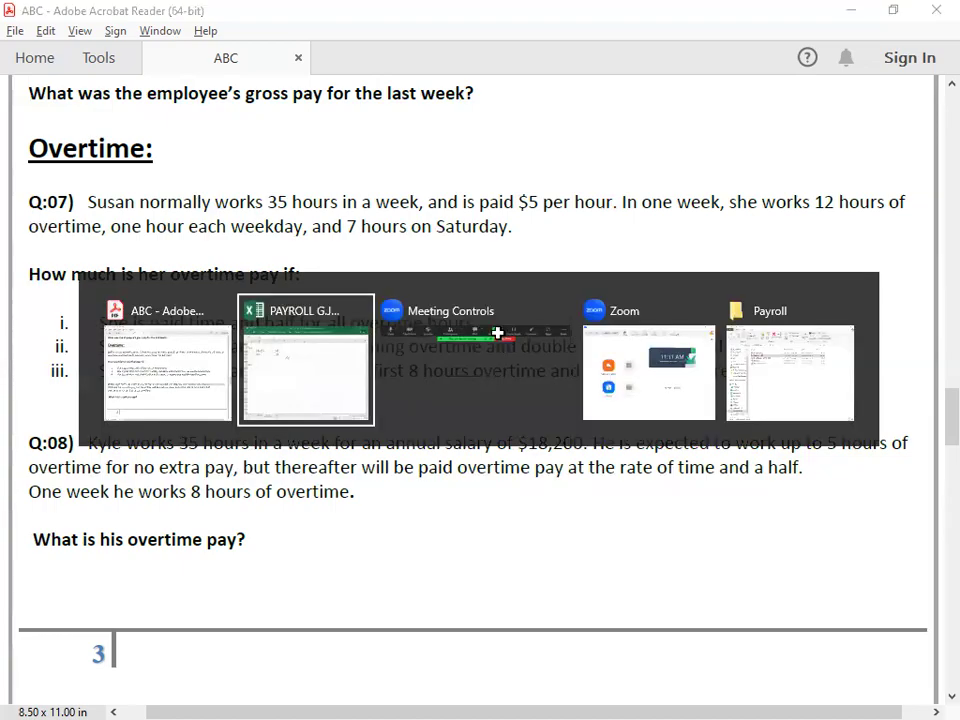
pyautogui.press('Up')
pyautogui.press('Up')
pyautogui.press('Up')
pyautogui.press('Up')
pyautogui.press('Up')
pyautogui.press('Up')
pyautogui.press('Up')
pyautogui.press('Up')
pyautogui.press('Up')
pyautogui.press('Up')
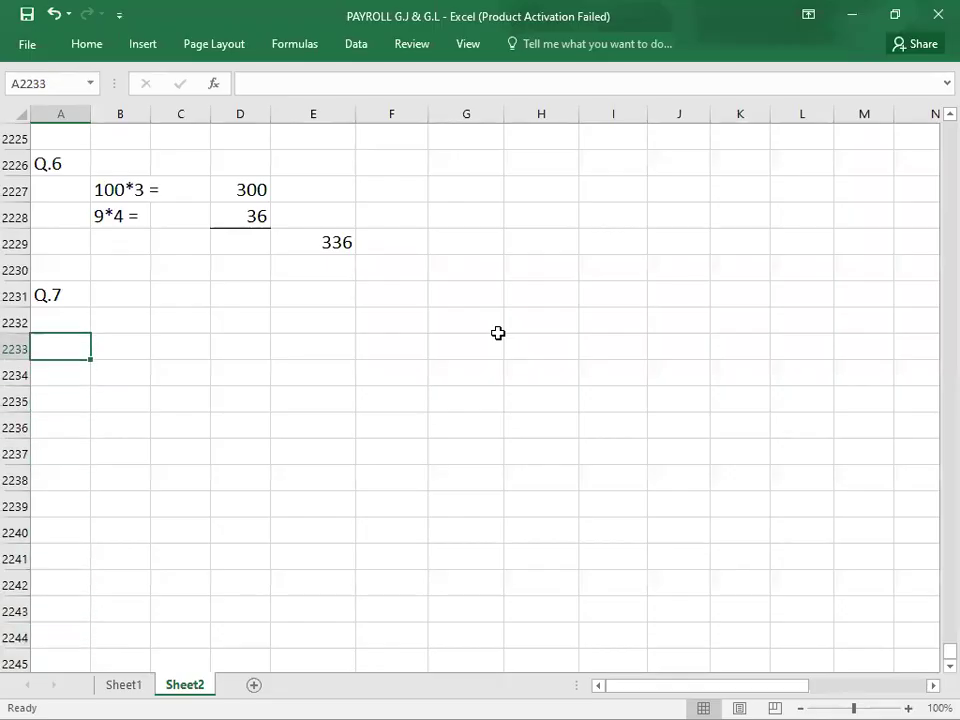
pyautogui.hotkey('alt', 'Tab')
pyautogui.hotkey('alt', 'Tab')
pyautogui.press('Up')
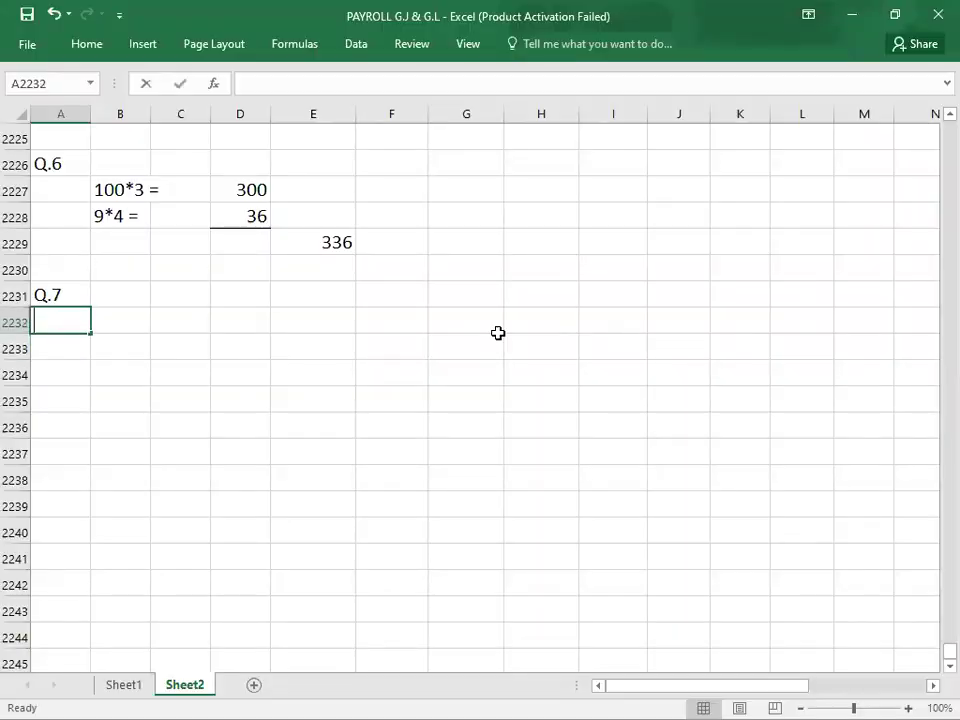
pyautogui.write('i')
pyautogui.press('Tab')
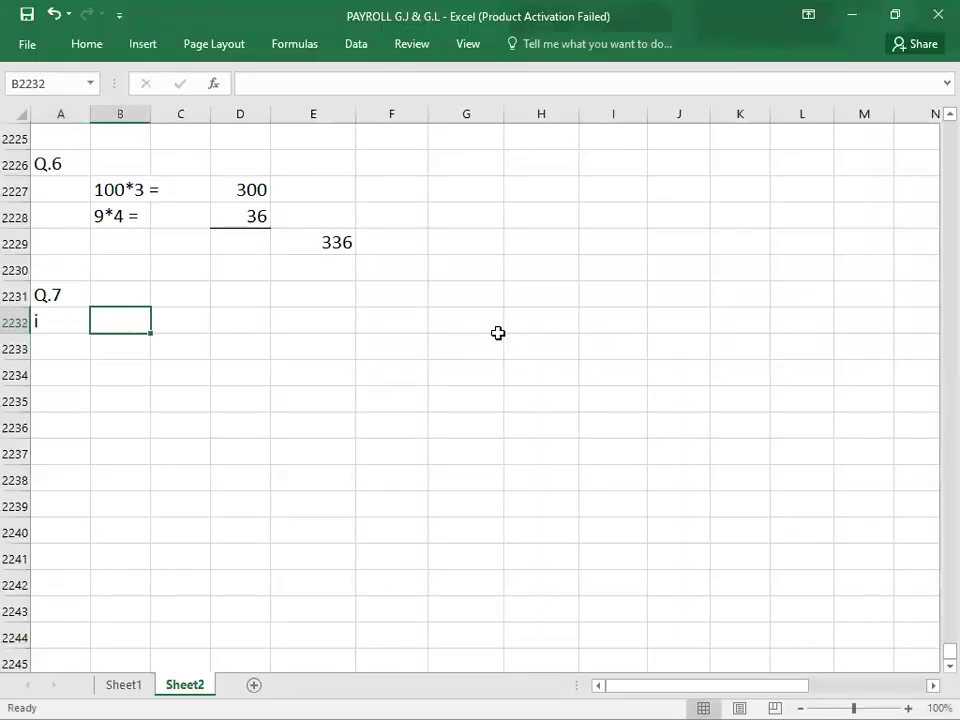
# Step: Check the overtime hours and hourly rate in the PDF and enter "12*5 =" in B2232 with 60 in D2232
pyautogui.hotkey('alt', 'Tab')
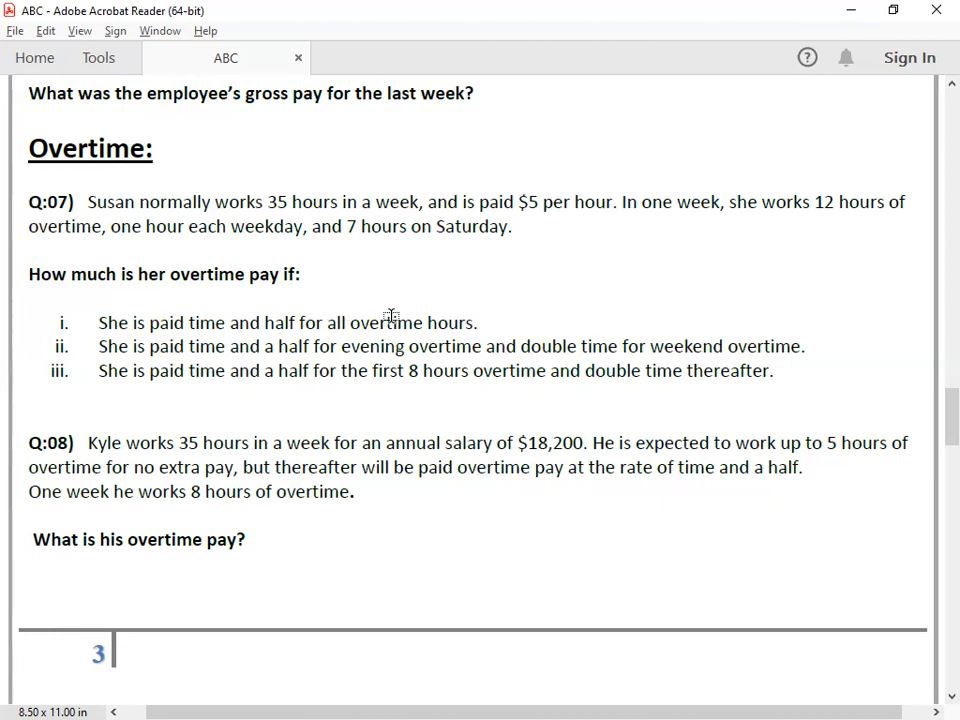
pyautogui.hotkey('alt', 'Tab')
pyautogui.write('12*')
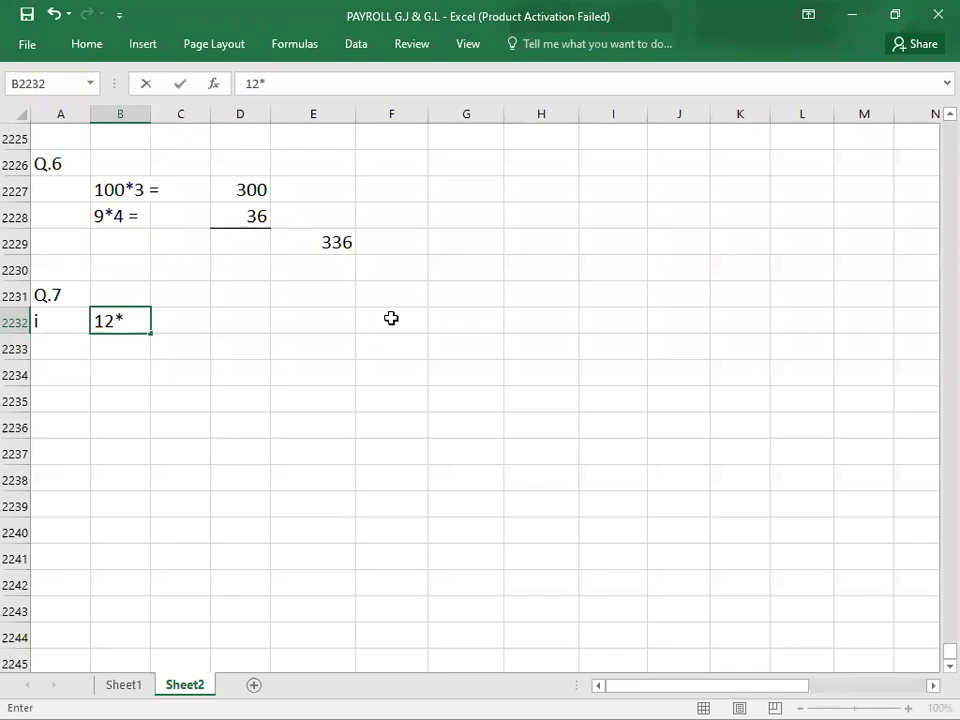
pyautogui.hotkey('alt', 'Tab')
pyautogui.hotkey('alt', 'Tab')
pyautogui.write('5 =')
pyautogui.press('Tab')
pyautogui.press('Tab')
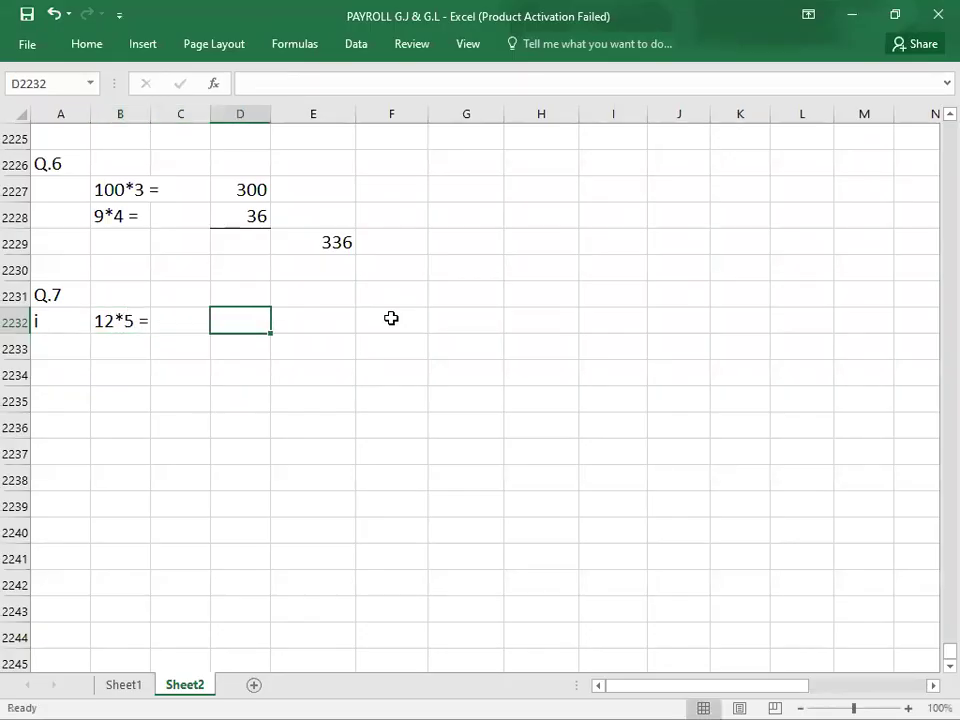
pyautogui.write('60')
pyautogui.press('Return')
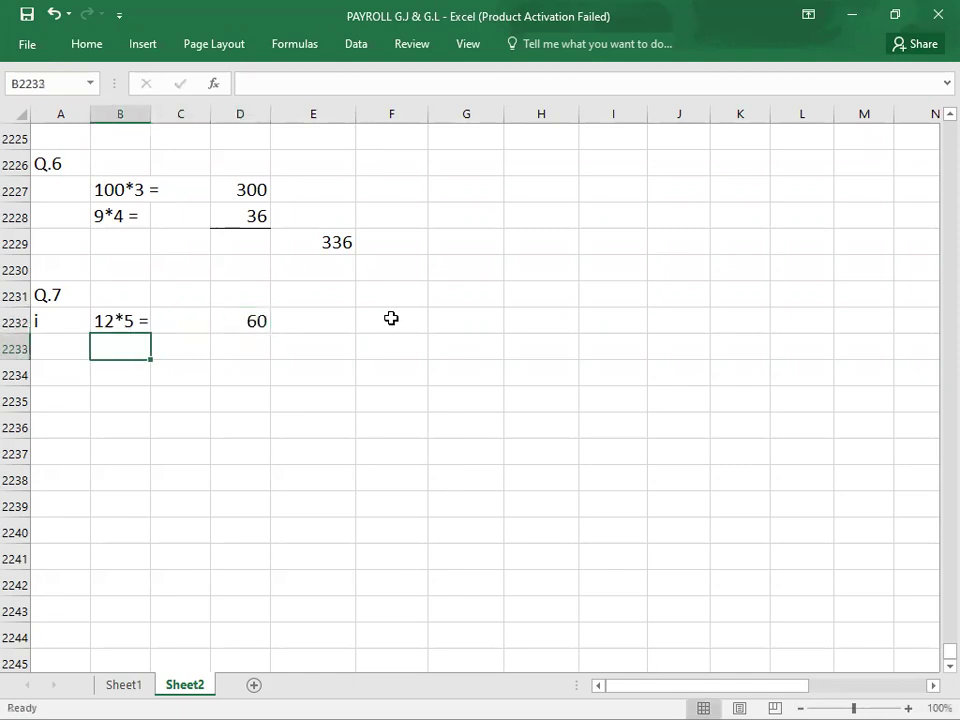
# Step: Enter the half-time premium calculation "12*2.5 =" in B2233 with its result 30 in D2233
pyautogui.write('12*')
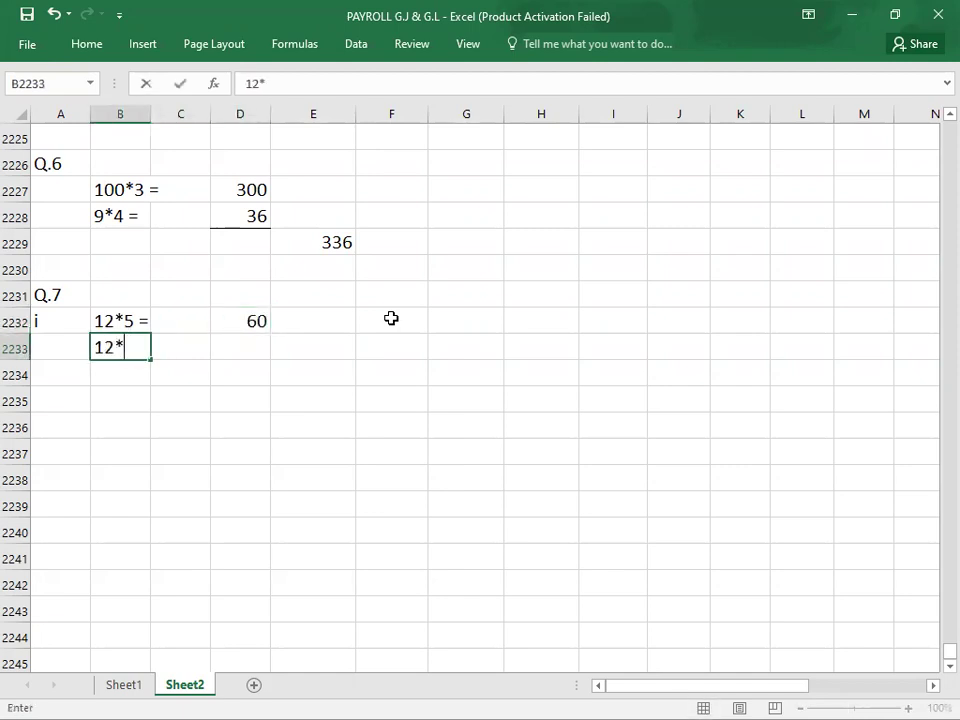
pyautogui.write('2.5 =')
pyautogui.press('Tab')
pyautogui.press('Tab')
pyautogui.write('30')
pyautogui.press('Return')
# Step: Enter the part i overtime pay total 90 in E2234
pyautogui.press('Right')
pyautogui.press('Right')
pyautogui.press('Right')
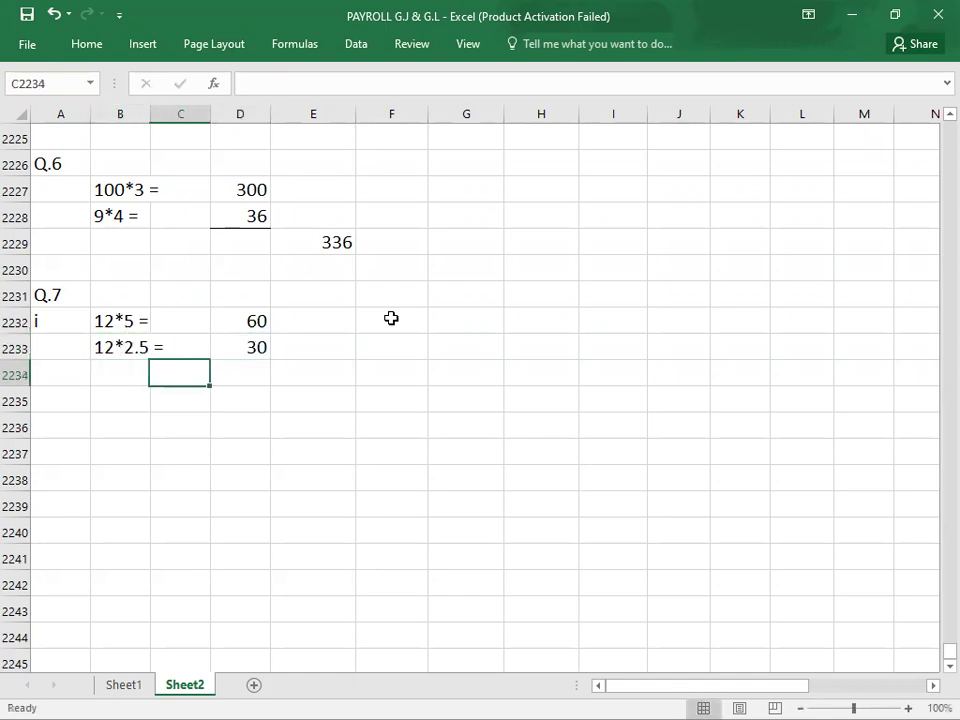
pyautogui.write('90')
# Step: Add a bottom border under the 30 in D2233
pyautogui.press('Left')
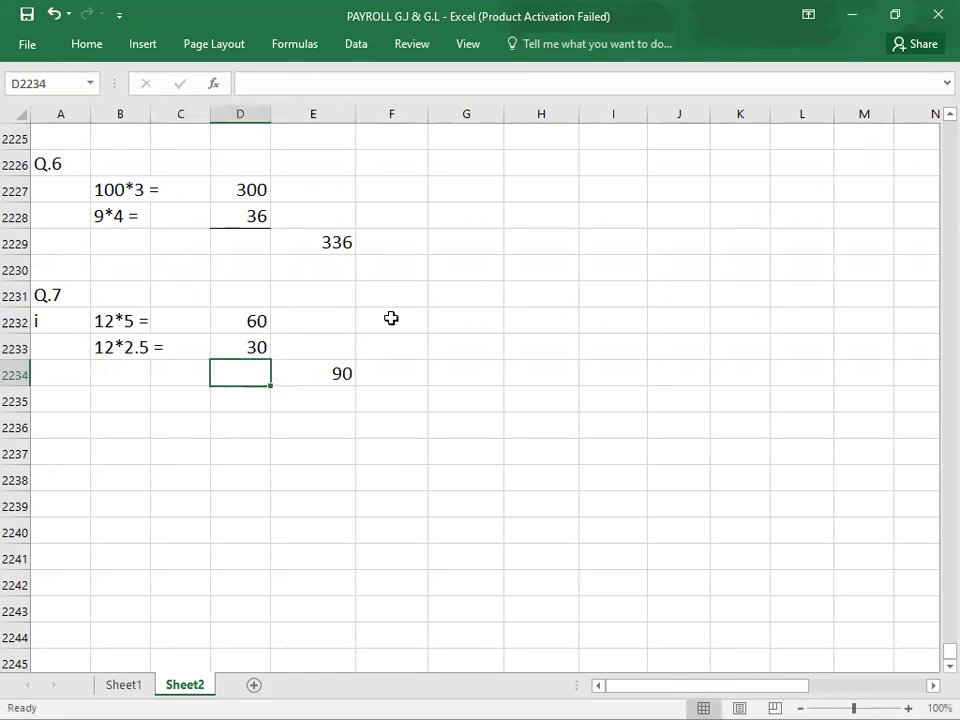
pyautogui.press('Up')
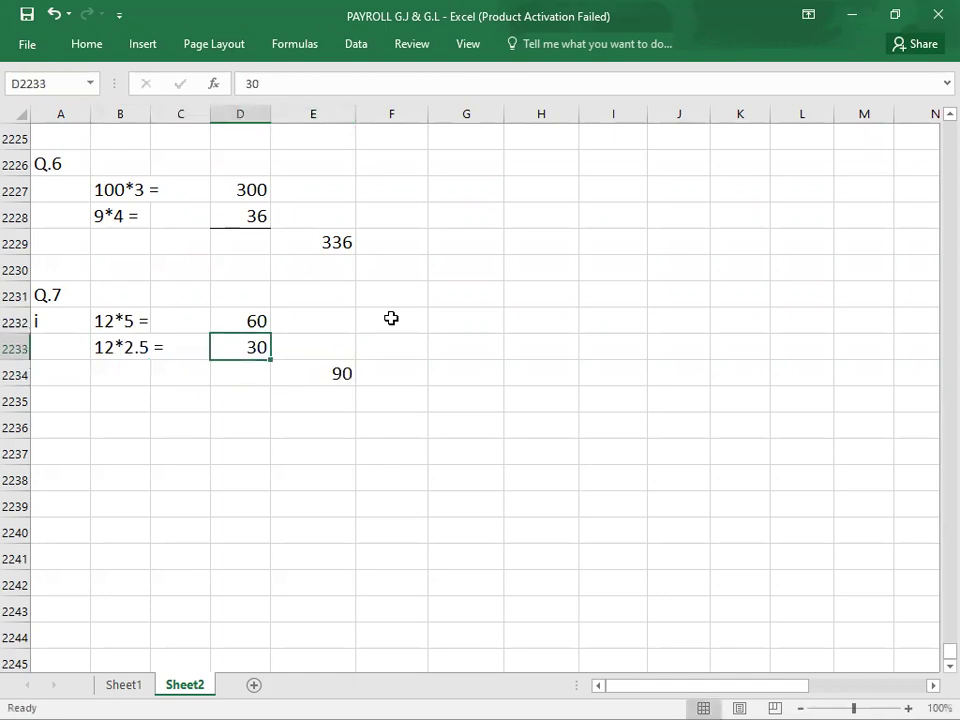
pyautogui.click(88, 54)
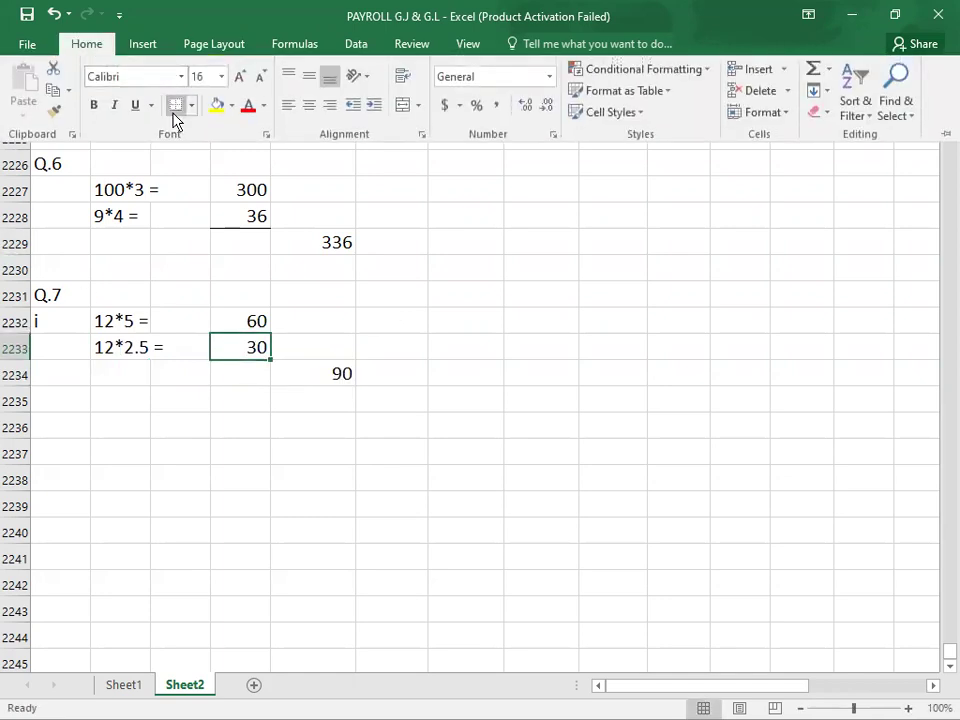
pyautogui.click(193, 416)
pyautogui.click(188, 407)
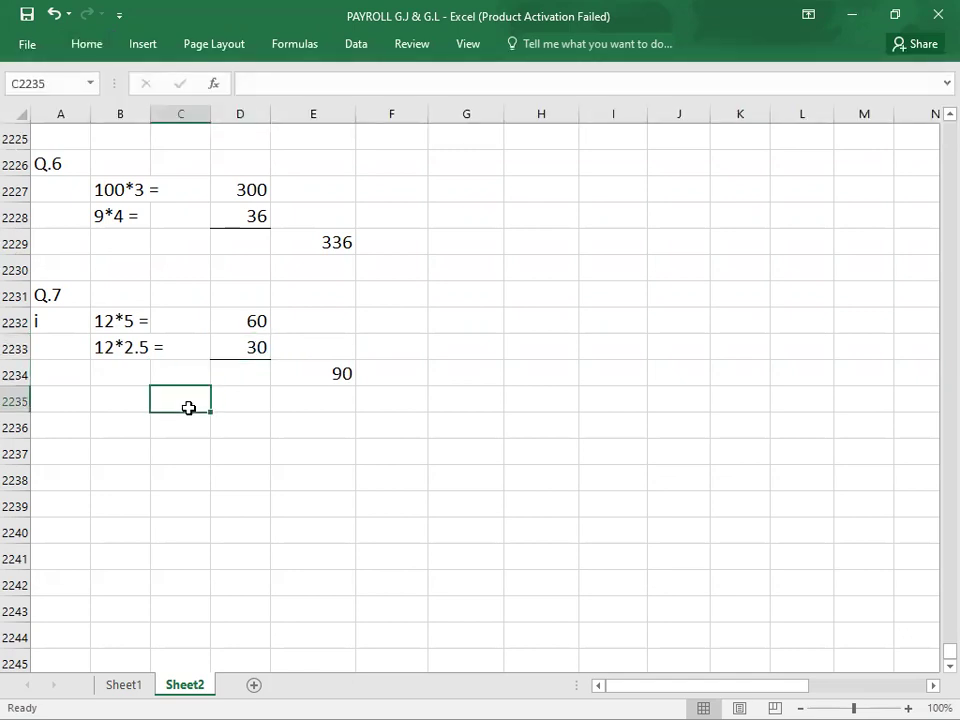
# Step: Enter the alternative single-line calculation "12*7.5 =" in B2234, beside the part i total
pyautogui.click(128, 321)
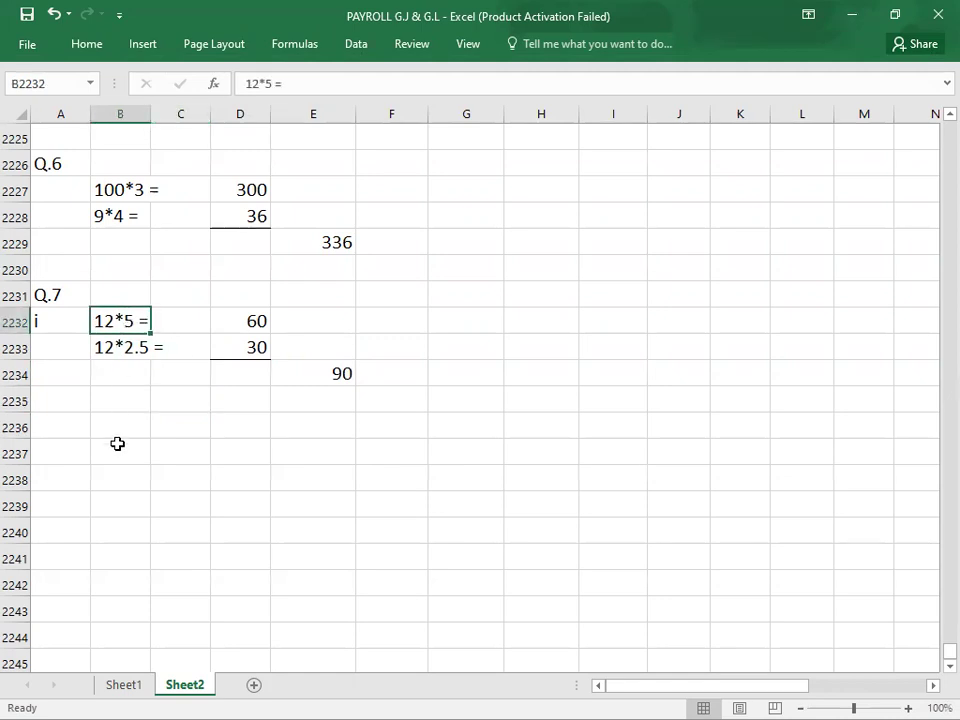
pyautogui.click(120, 350)
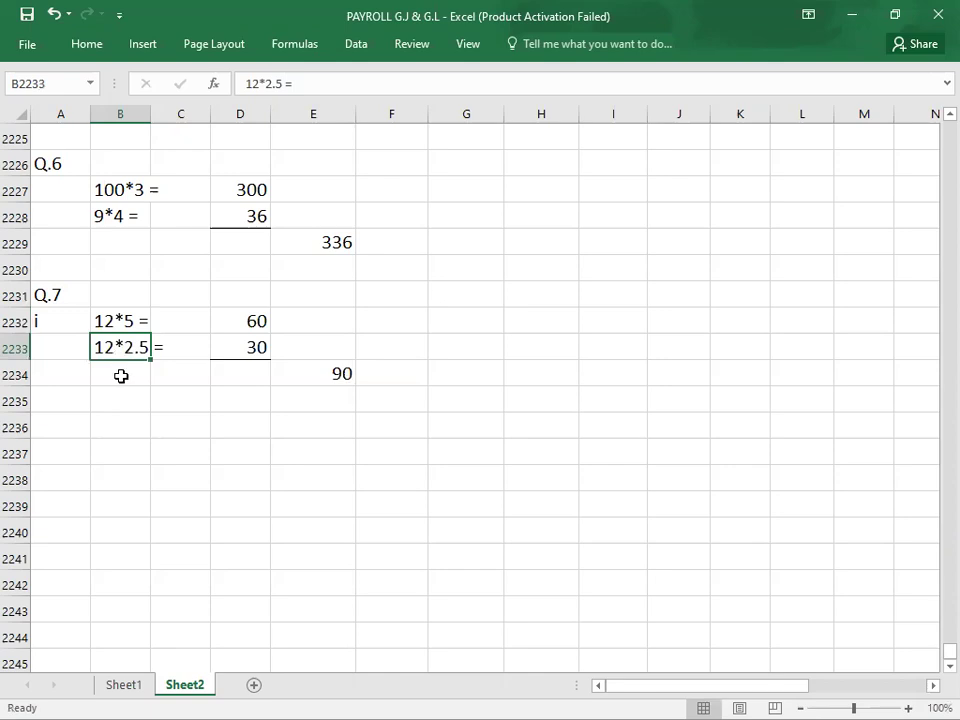
pyautogui.click(123, 378)
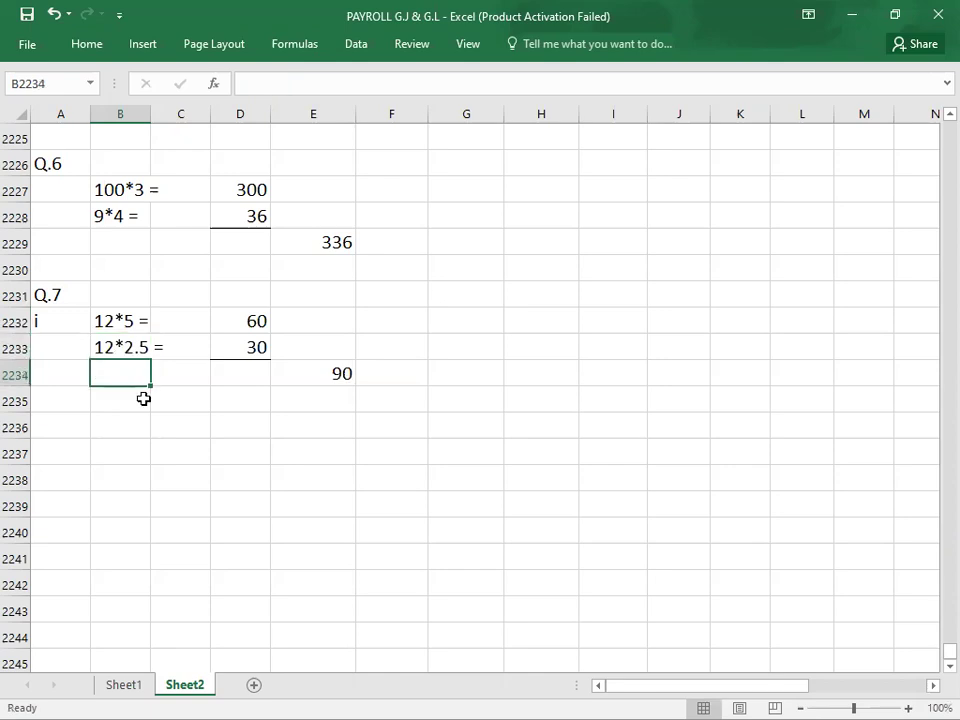
pyautogui.write('12')
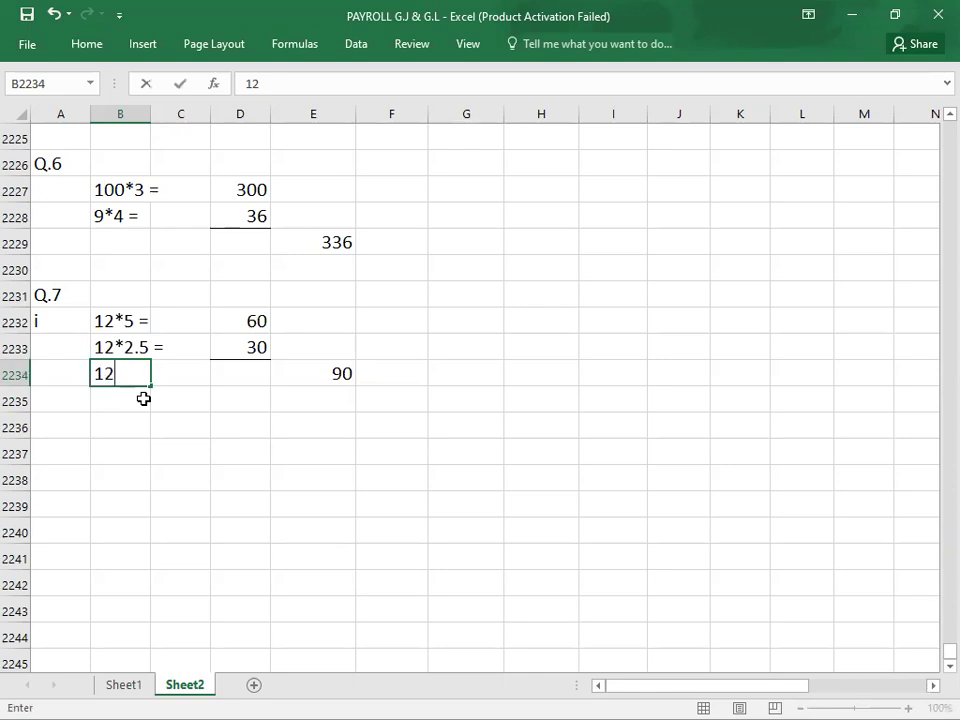
pyautogui.write('*7.5 =')
pyautogui.press('Right')
pyautogui.press('Right')
pyautogui.press('Right')
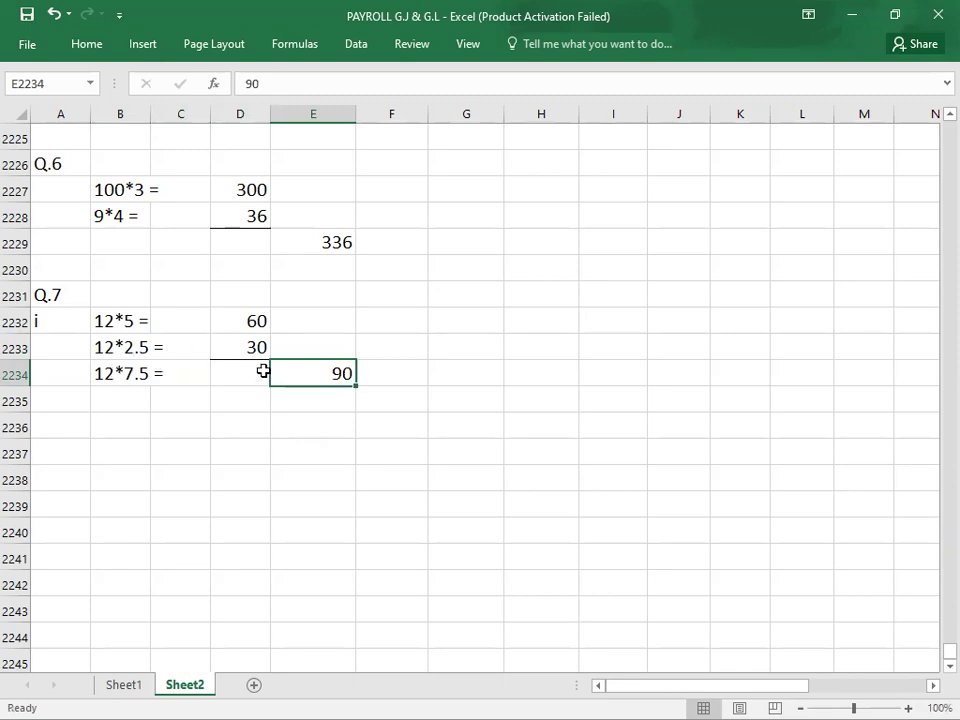
pyautogui.click(74, 377)
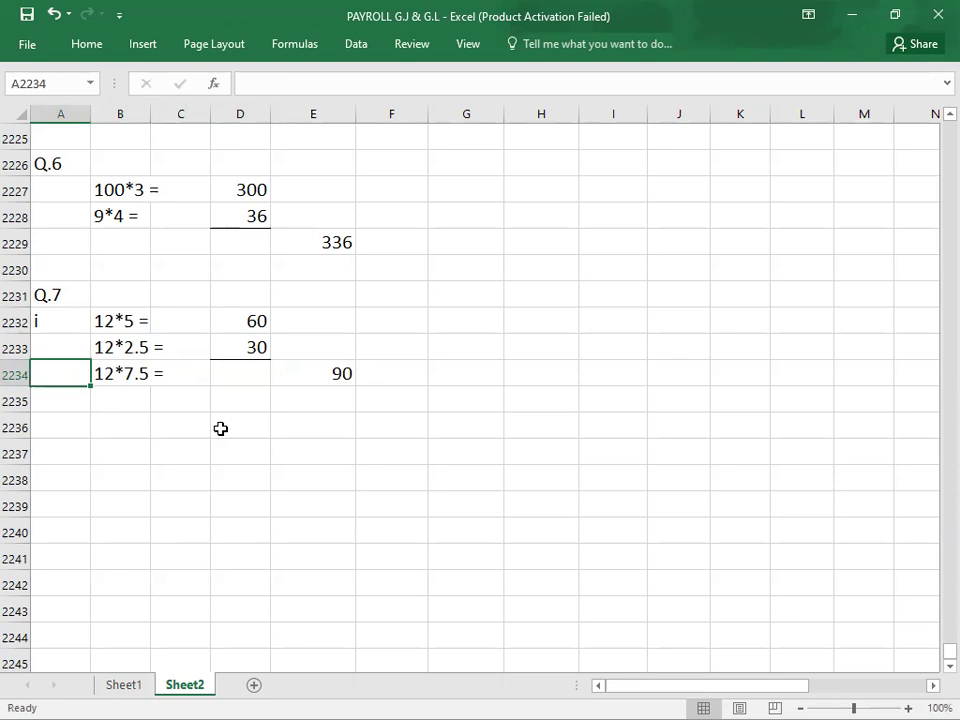
pyautogui.click(309, 370)
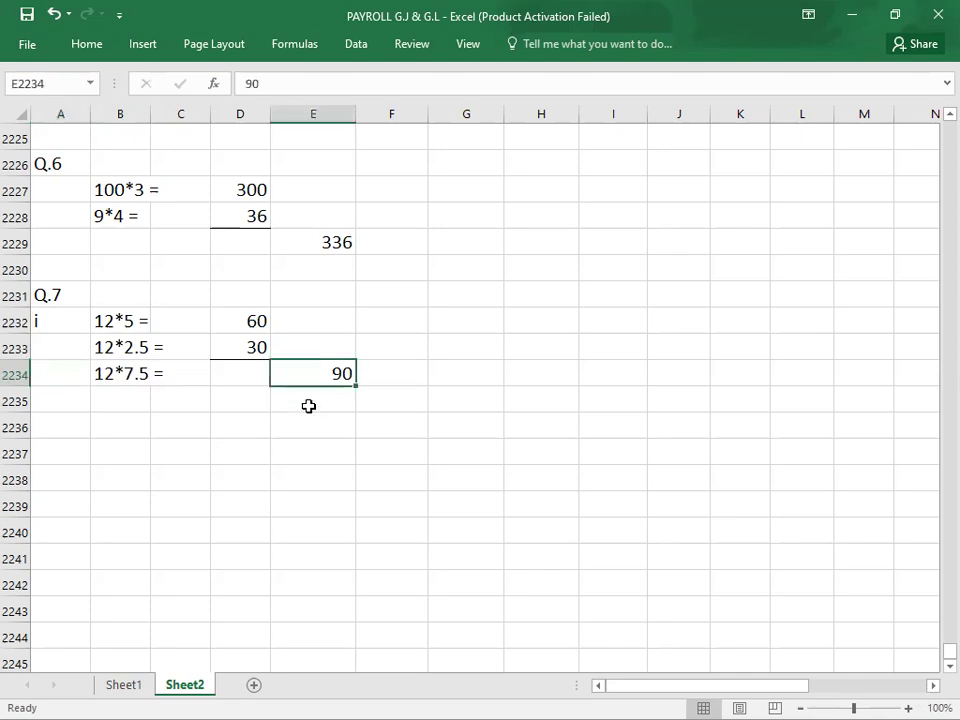
# Step: Label A2236 "ii" to begin the second part of question 7
pyautogui.click(68, 420)
pyautogui.write('ii')
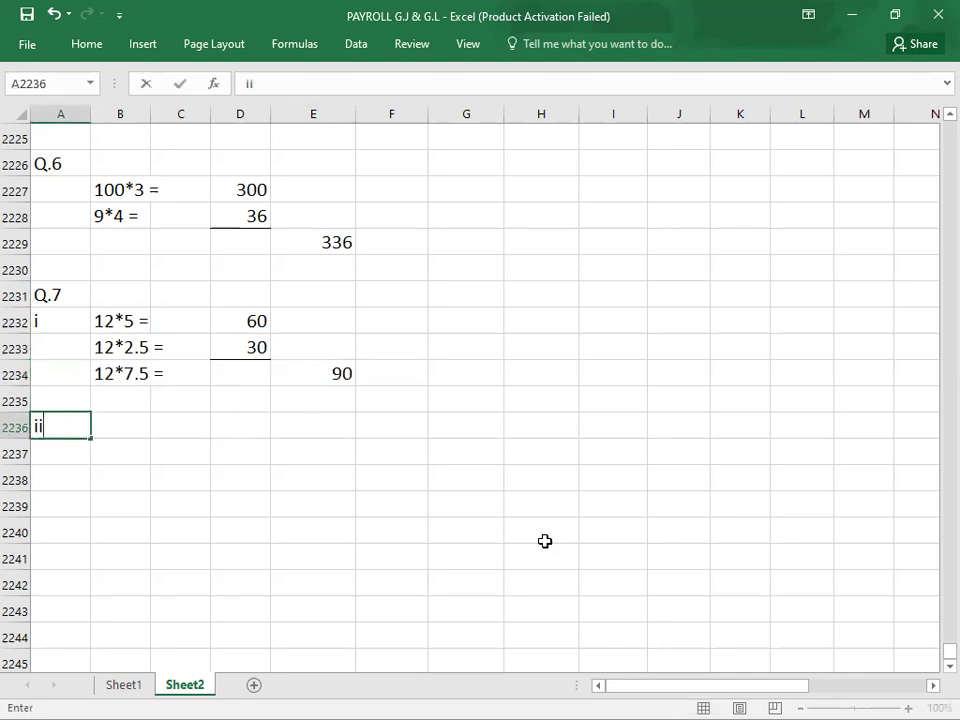
pyautogui.press('Tab')
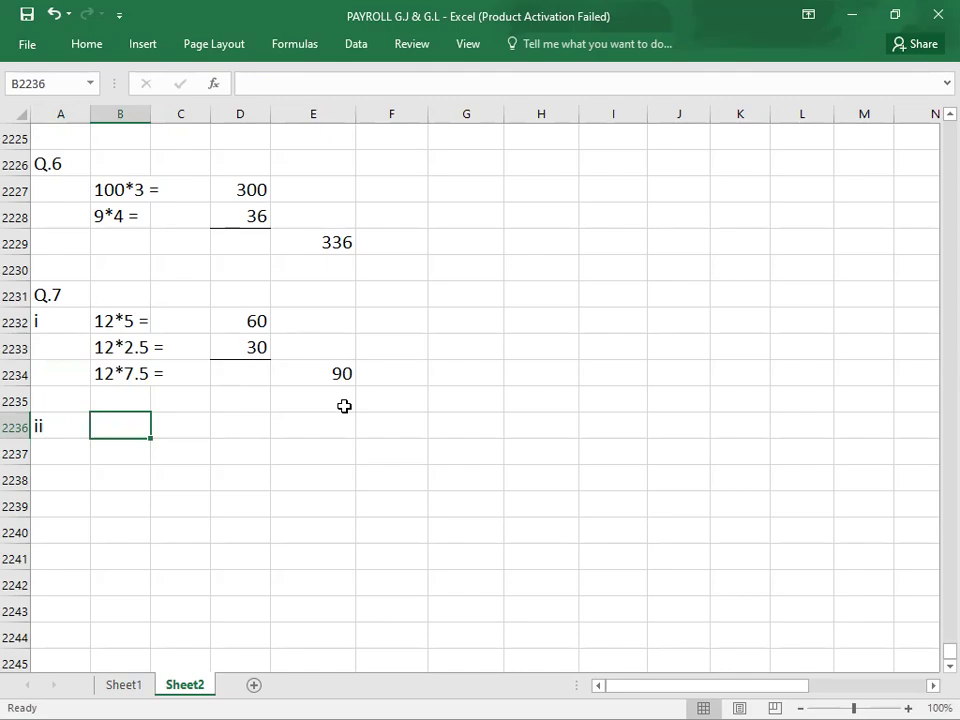
# Step: Check the question 7 hours in the PDF, then enter 5 in B2236 and 7 in B2237 for part ii
pyautogui.hotkey('alt', 'Tab')
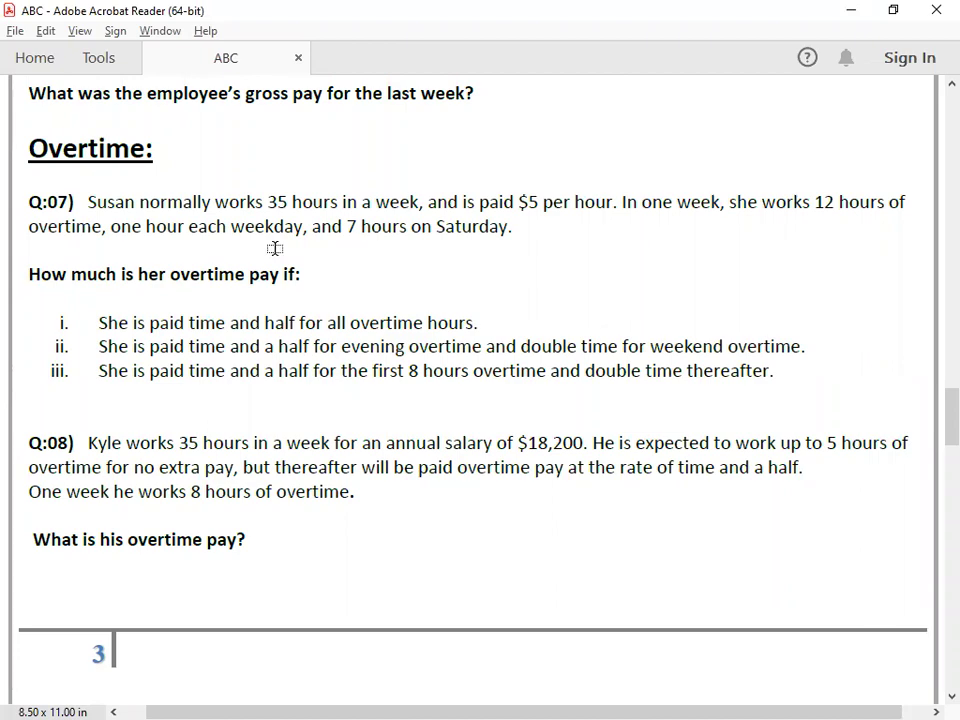
pyautogui.hotkey('alt', 'Tab')
pyautogui.write('7')
pyautogui.press('Return')
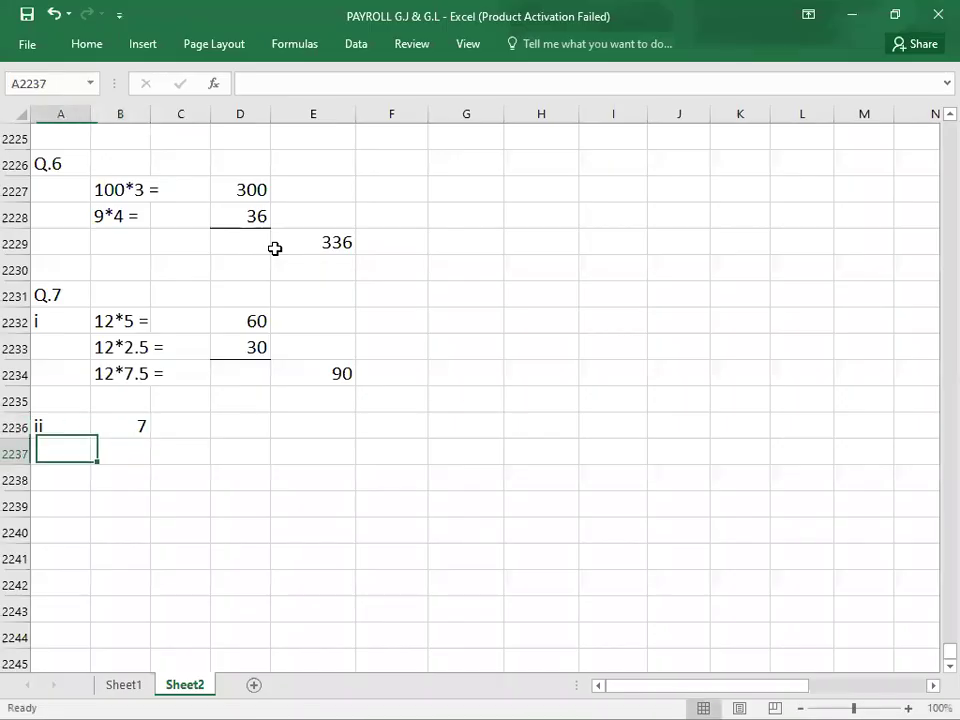
pyautogui.press('Right')
pyautogui.press('Up')
pyautogui.write('5')
pyautogui.press('Return')
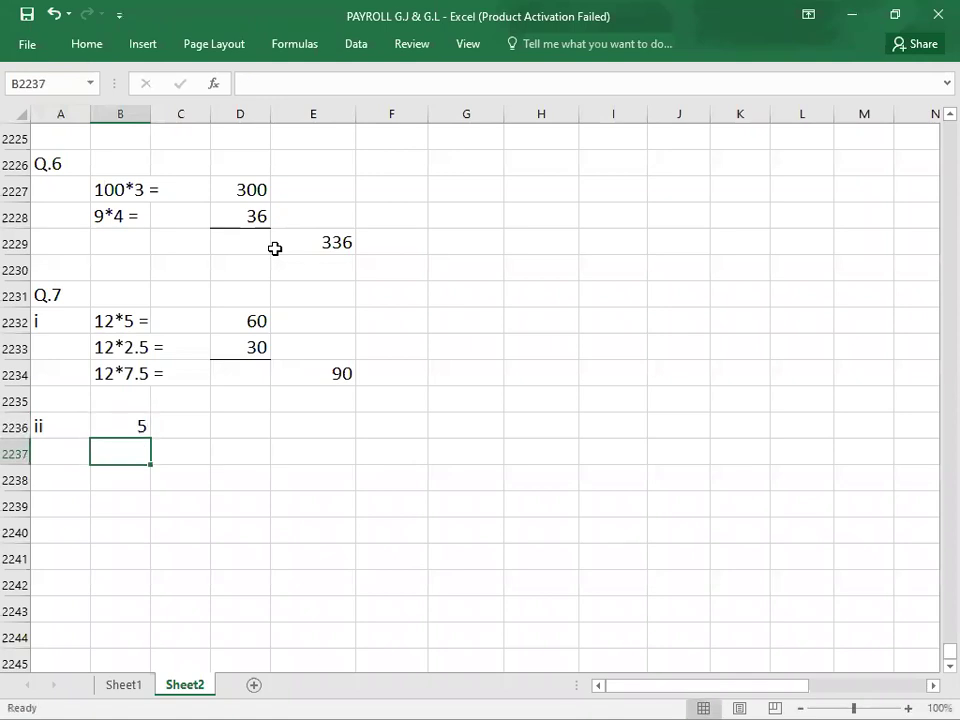
pyautogui.write('7')
pyautogui.press('Return')
pyautogui.press('Up')
pyautogui.press('Up')
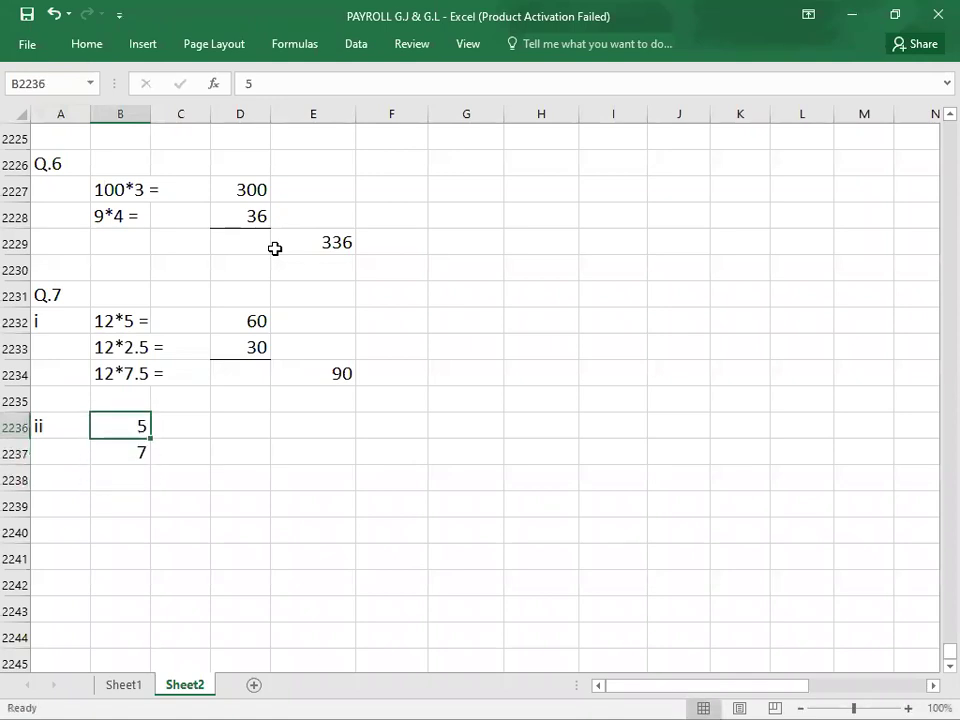
# Step: Check the evening overtime rate in the PDF, then enter "5*7.5 =" in B2236 with the result 37.5 in D2236
pyautogui.hotkey('alt', 'Tab')
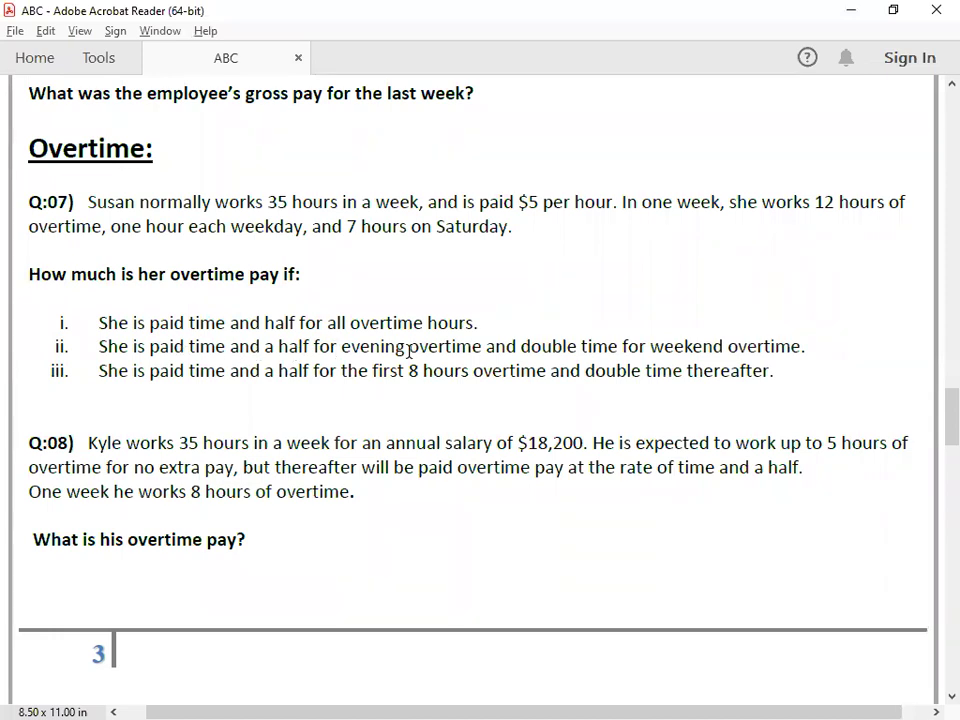
pyautogui.hotkey('alt', 'Tab')
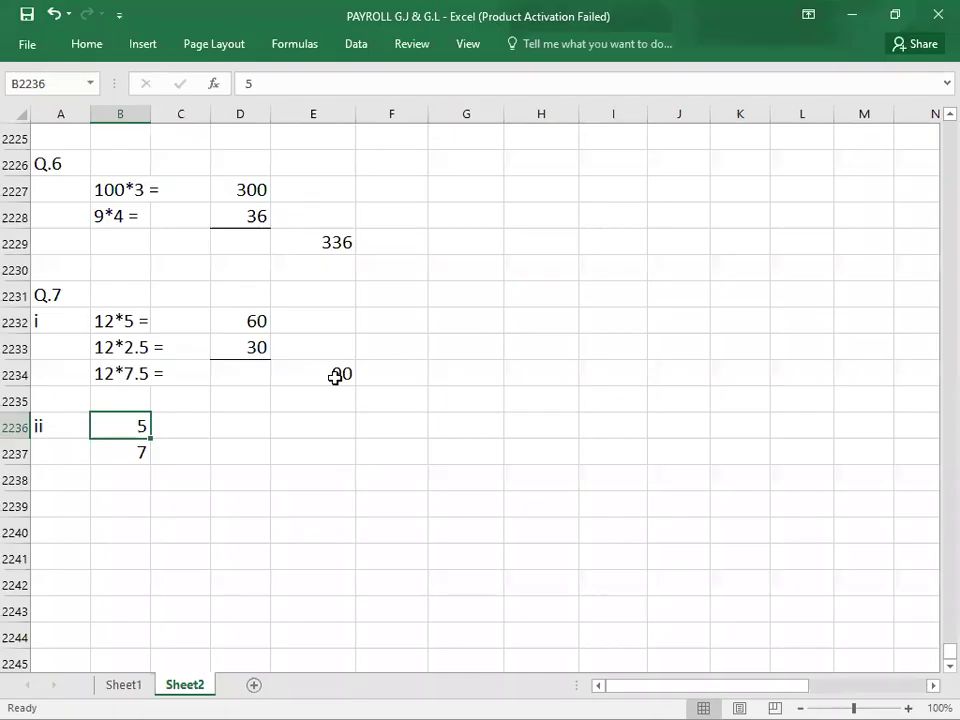
pyautogui.write('5*')
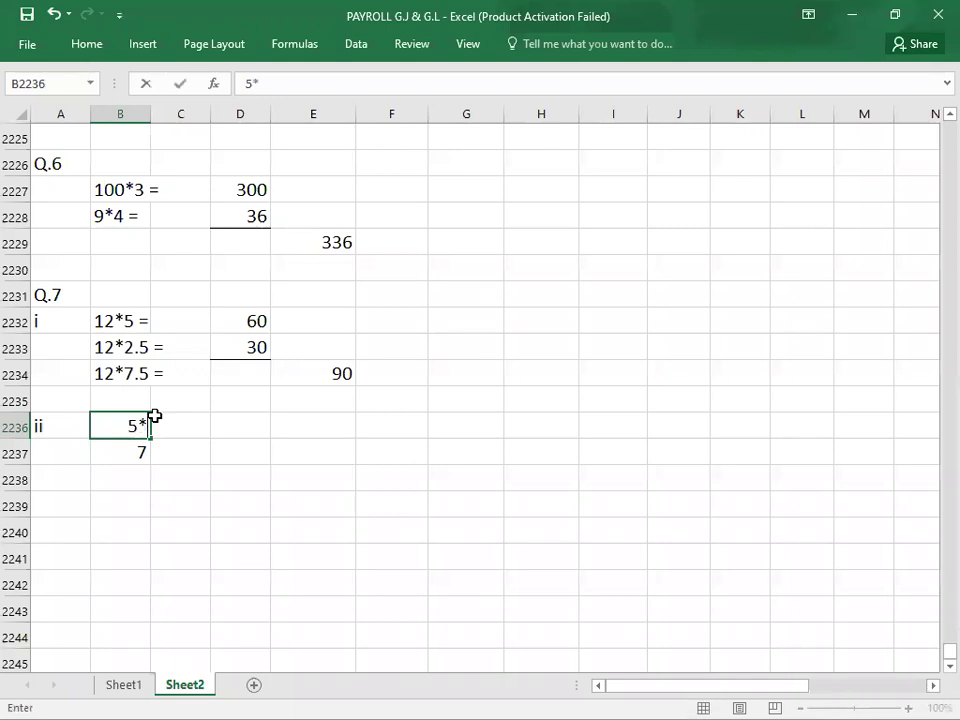
pyautogui.write('7.5 =')
pyautogui.press('Tab')
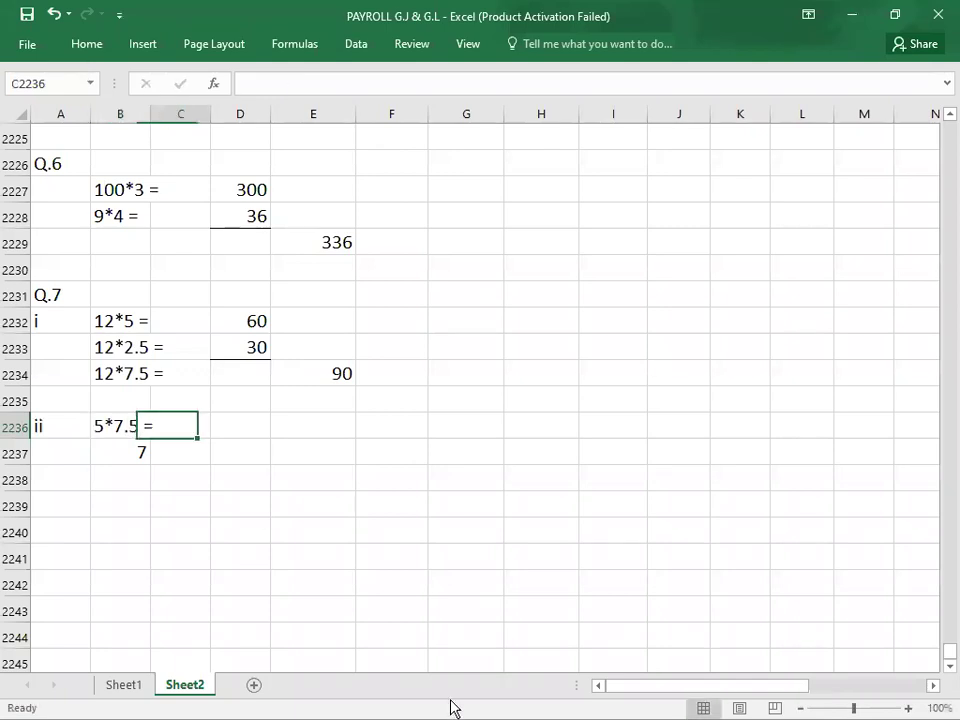
pyautogui.press('Tab')
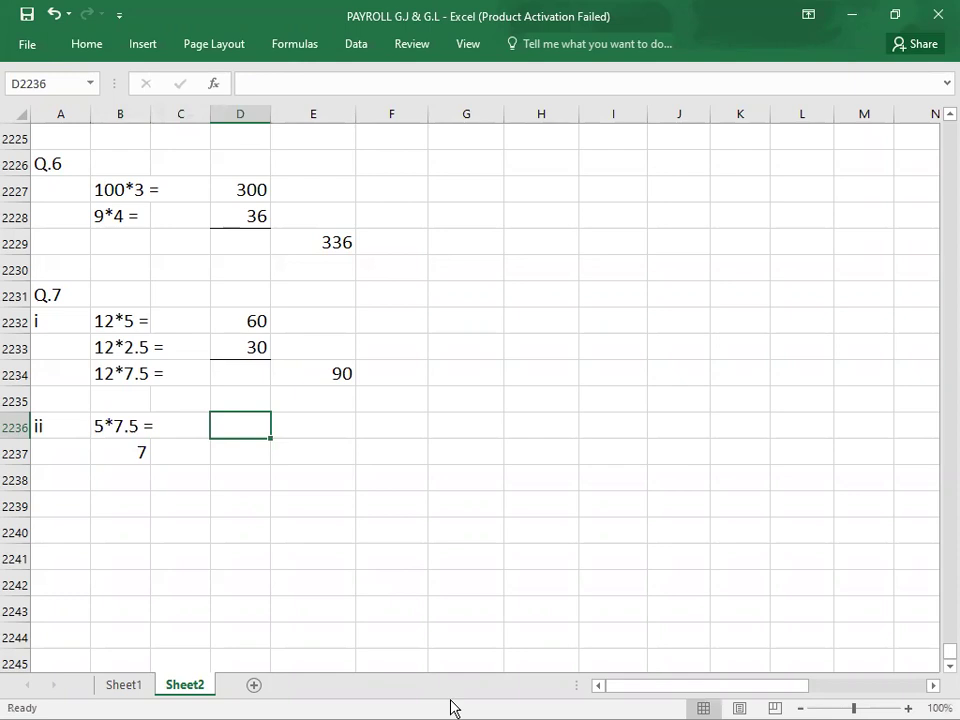
pyautogui.write('37.5')
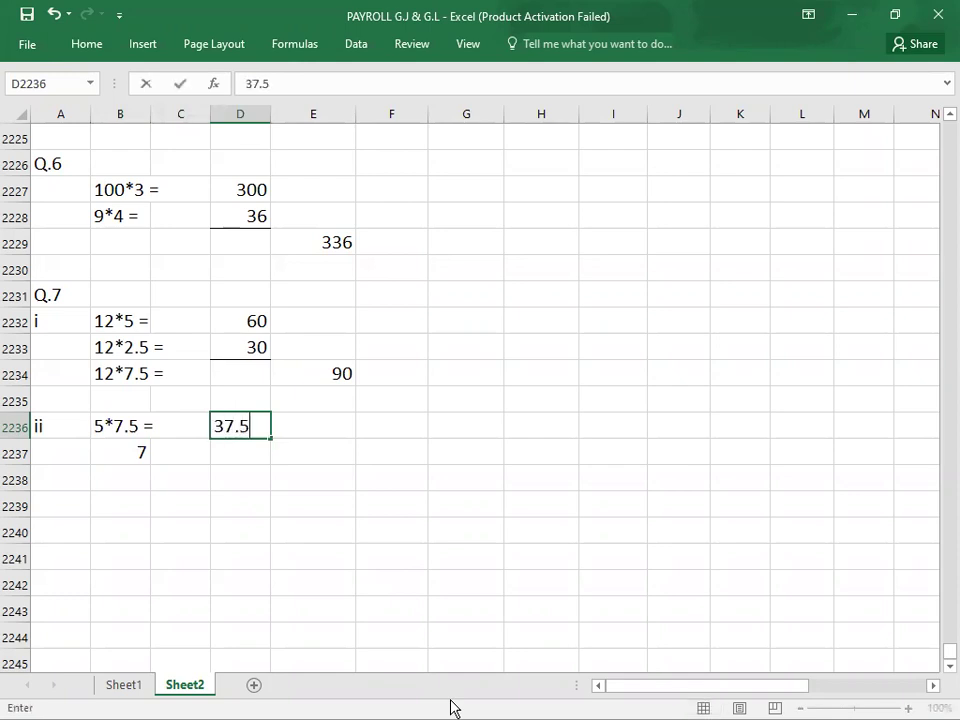
pyautogui.press('Return')
# Step: Check the weekend overtime rate in the PDF, then enter "7*10 =" in B2237 with the result 70 in D2237
pyautogui.hotkey('alt', 'Tab')
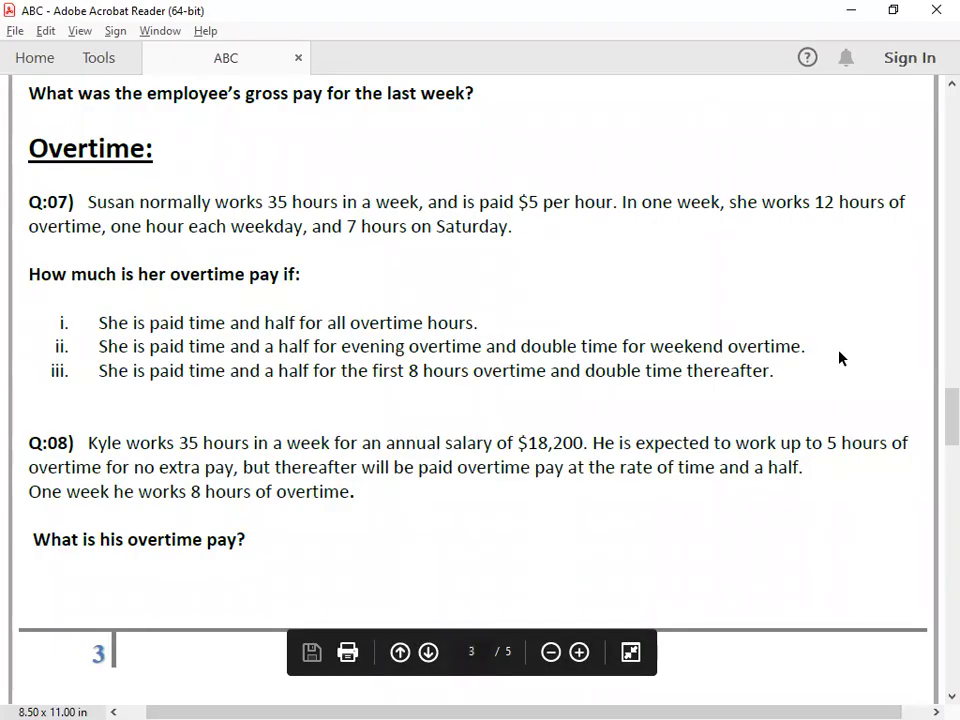
pyautogui.hotkey('alt', 'Tab')
pyautogui.write('7*1')
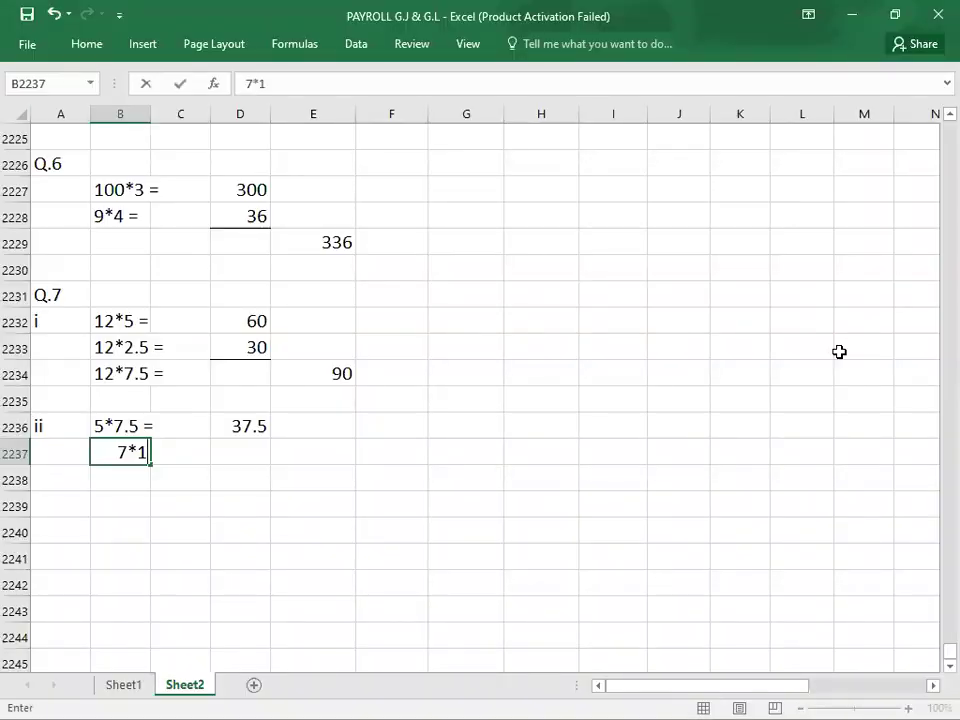
pyautogui.write('0 =')
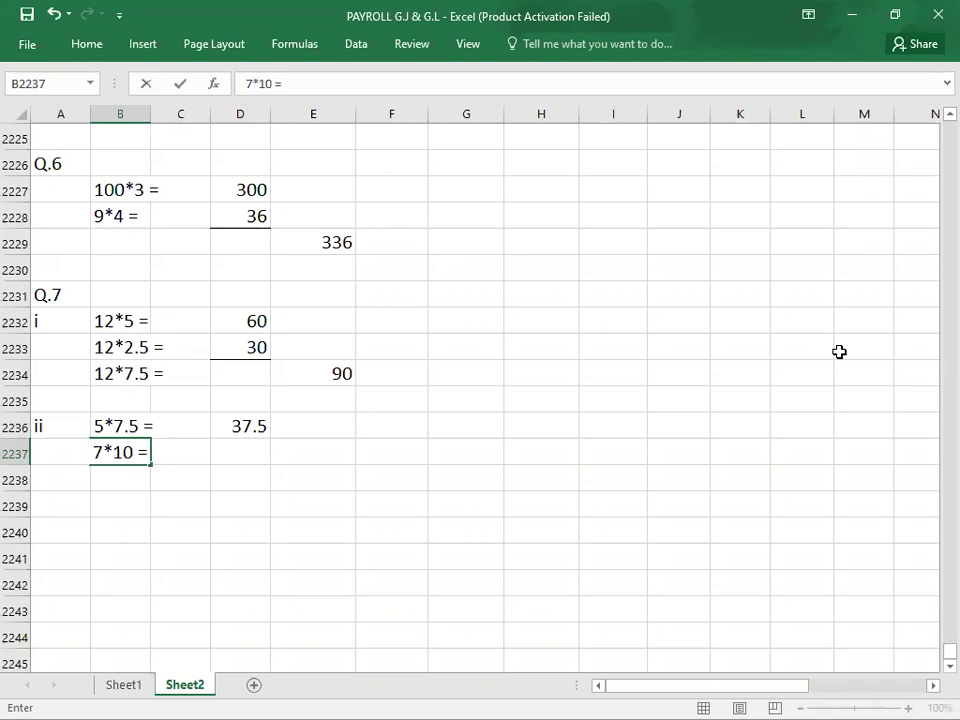
pyautogui.press('Tab')
pyautogui.press('Tab')
pyautogui.write('70')
pyautogui.press('Return')
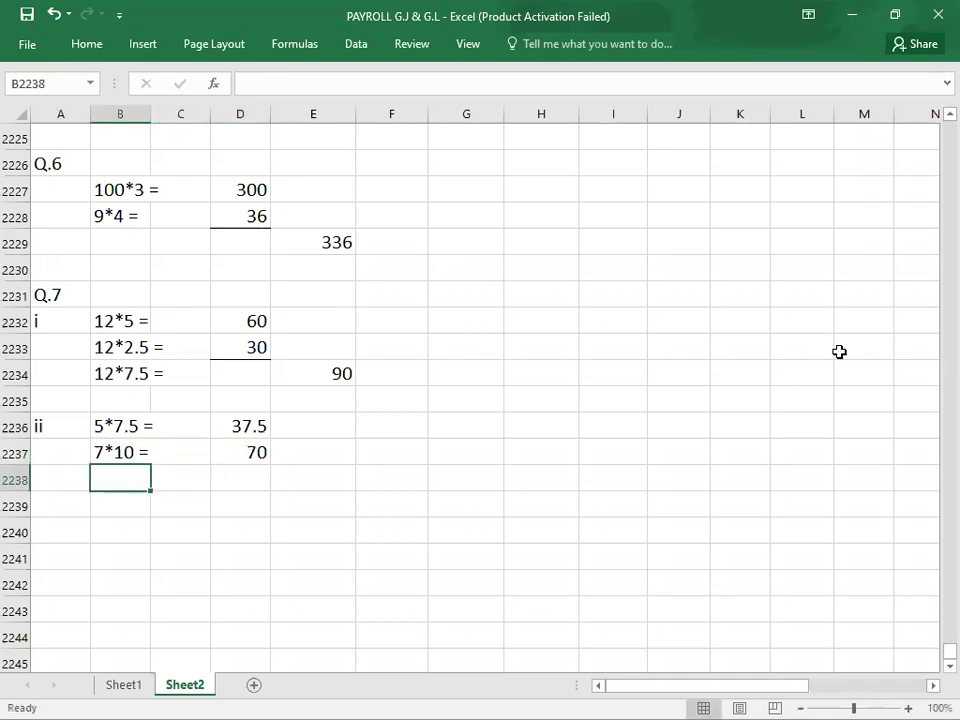
# Step: Add a bottom border under the 70 in D2237
pyautogui.press('Right')
pyautogui.press('Right')
pyautogui.press('Right')
pyautogui.press('Up')
pyautogui.press('Left')
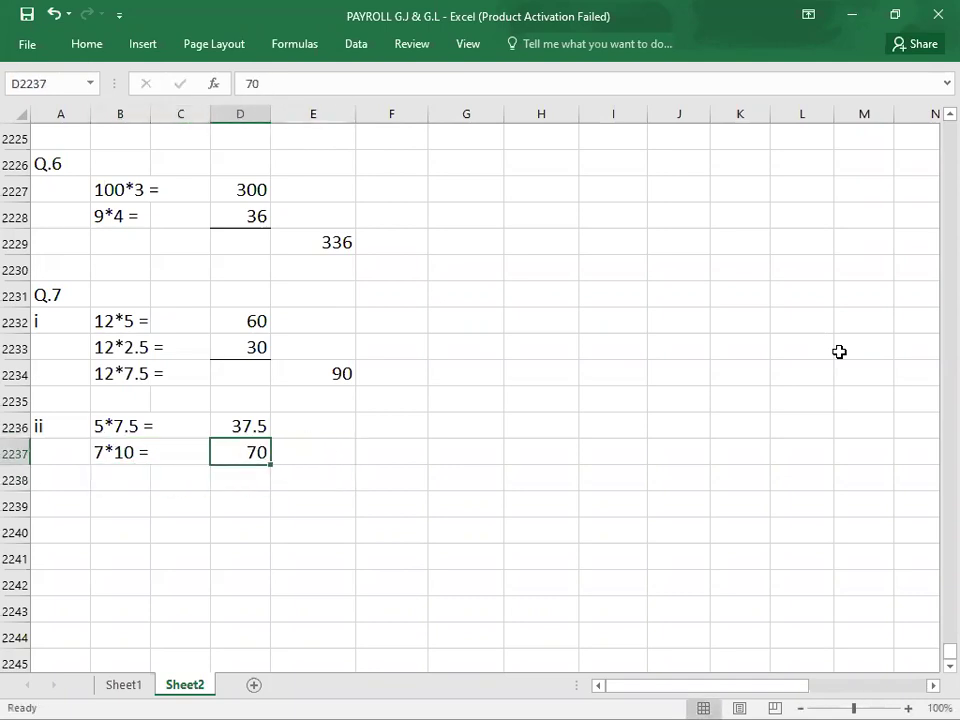
pyautogui.click(86, 45)
pyautogui.click(177, 108)
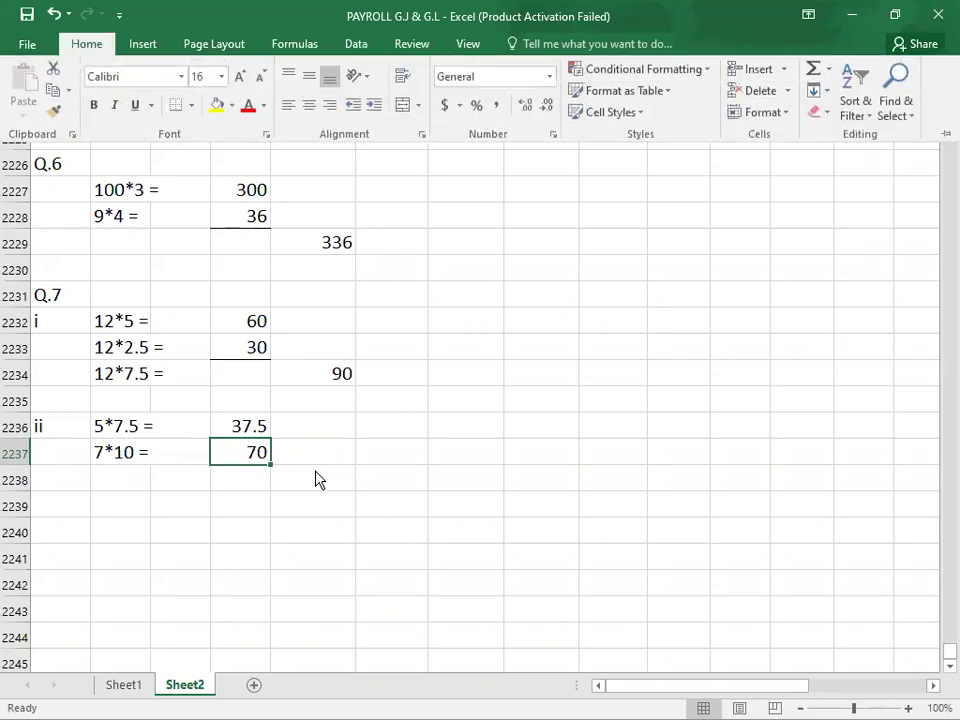
# Step: Enter the part ii overtime pay total 107.5 in E2238
pyautogui.click(315, 478)
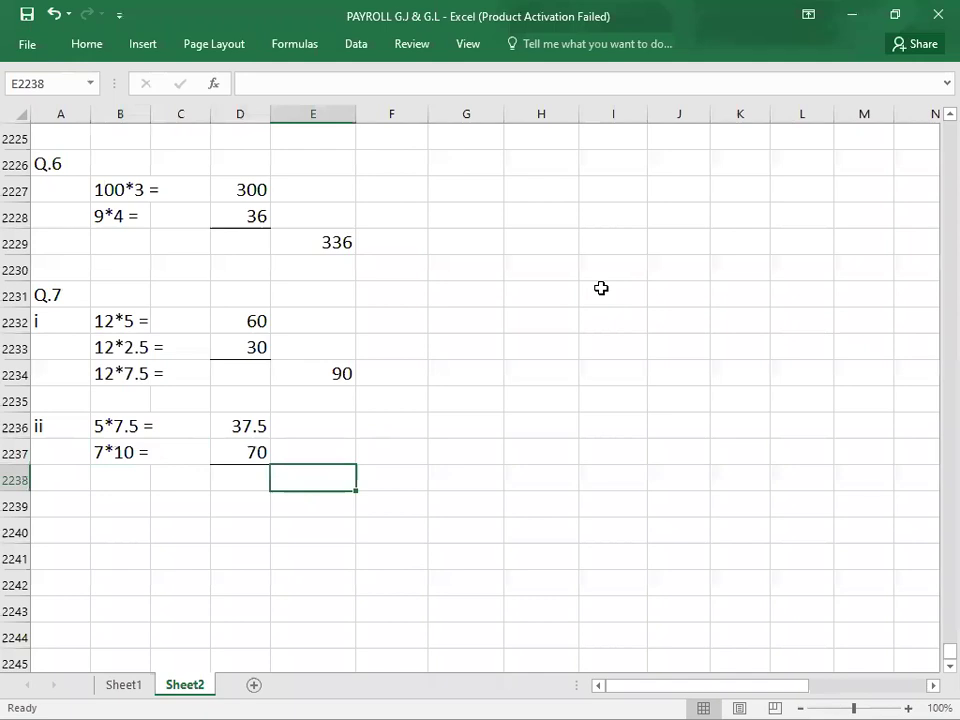
pyautogui.write('107.5')
pyautogui.press('Return')
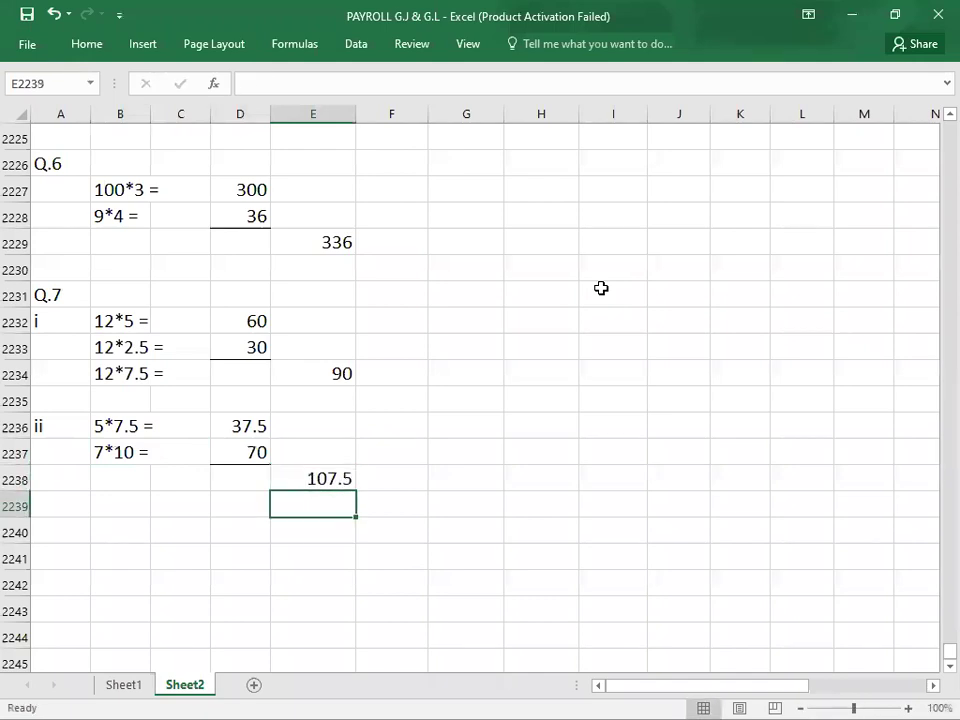
# Step: Label A2240 "iii" to begin the third part of question 7
pyautogui.press('Down')
pyautogui.press('Down')
pyautogui.press('Down')
pyautogui.press('Down')
pyautogui.press('Down')
pyautogui.press('Down')
pyautogui.press('Down')
pyautogui.press('Down')
pyautogui.press('Down')
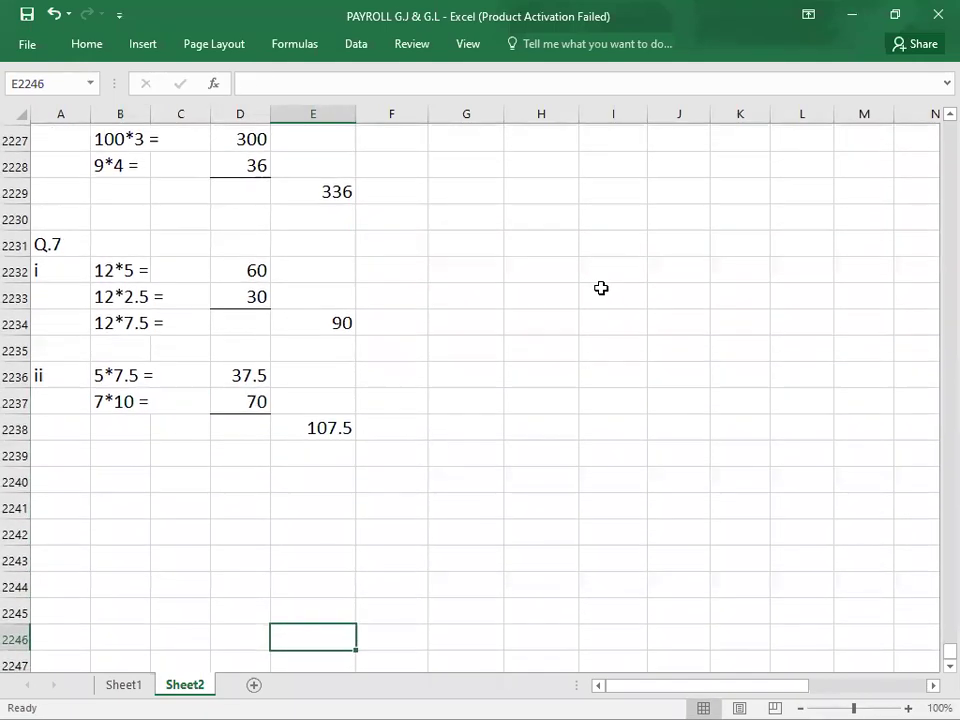
pyautogui.press('Down')
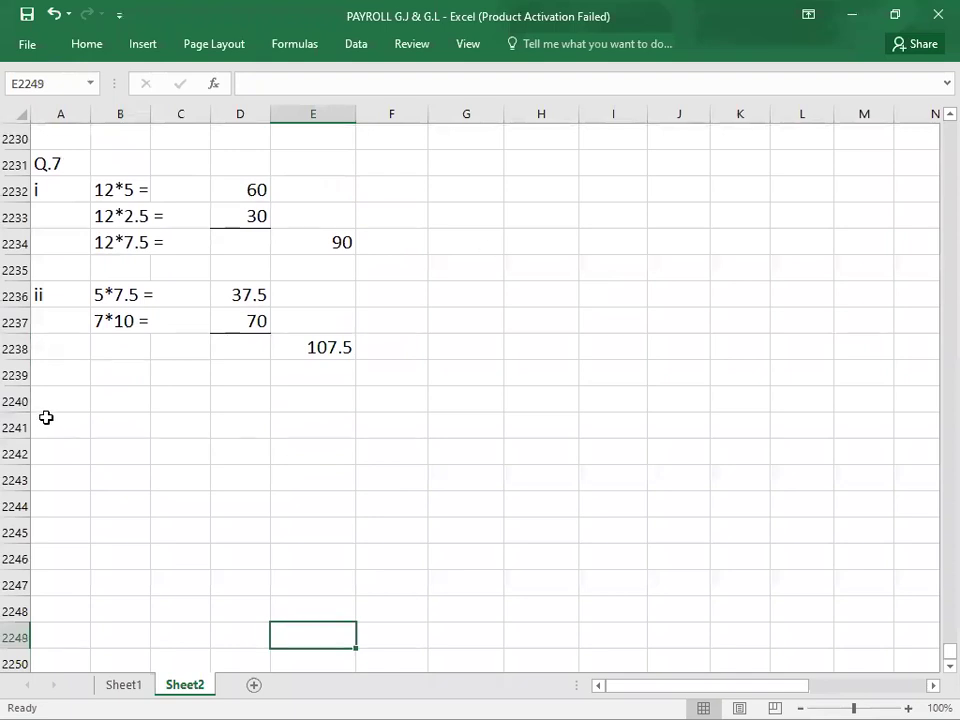
pyautogui.click(64, 405)
pyautogui.write('iii')
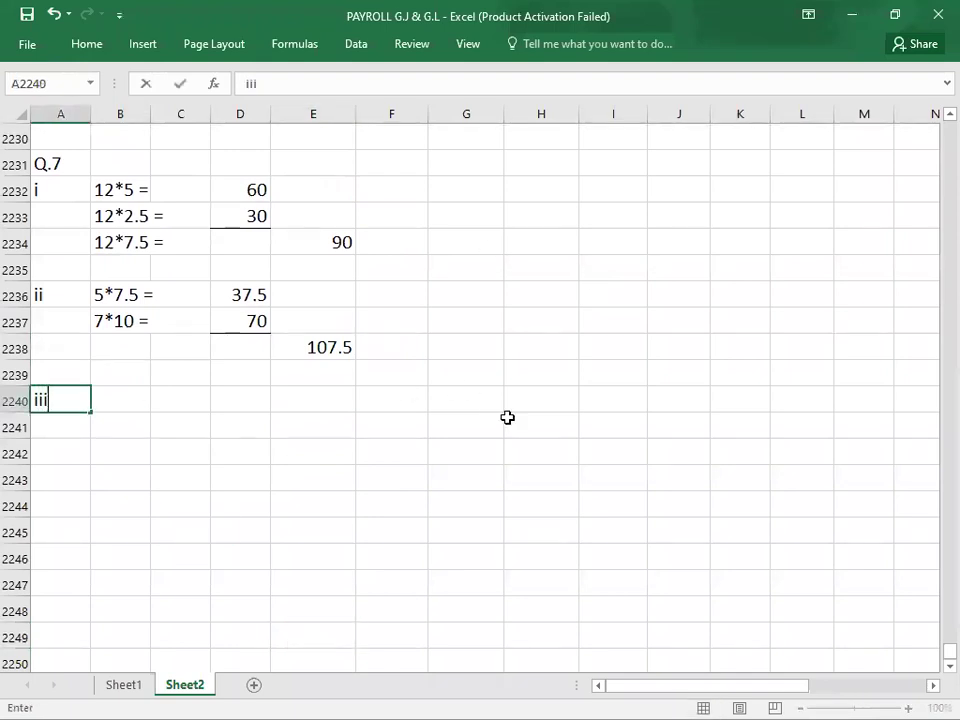
pyautogui.press('Return')
# Step: Check the part iii overtime terms in the PDF, then enter the calculation "8*7.5 =" in B2241
pyautogui.press('Tab')
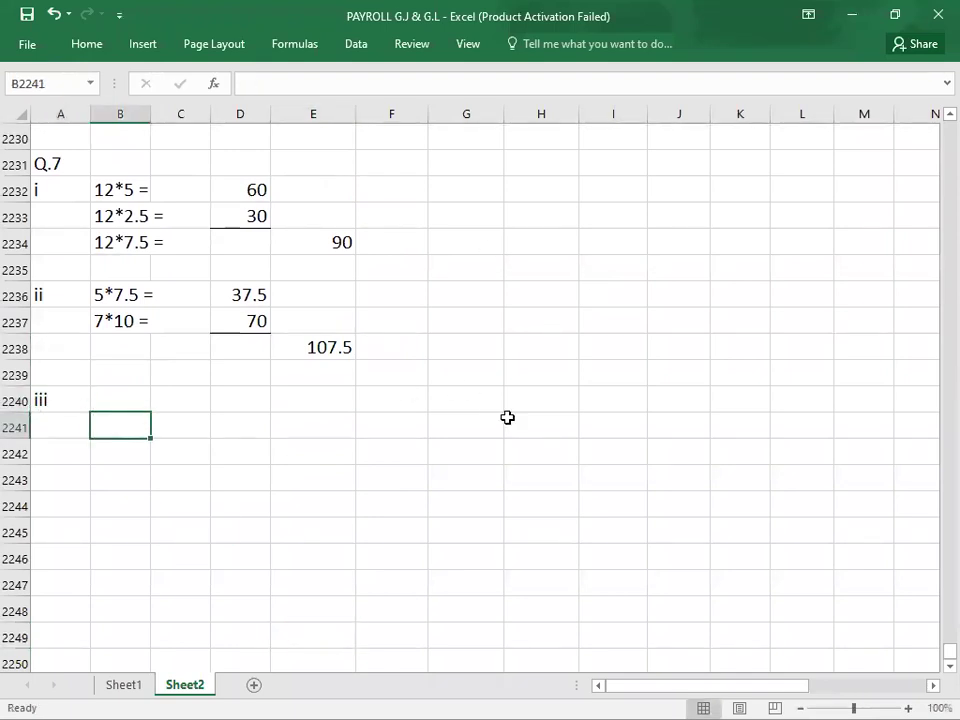
pyautogui.hotkey('alt', 'Tab')
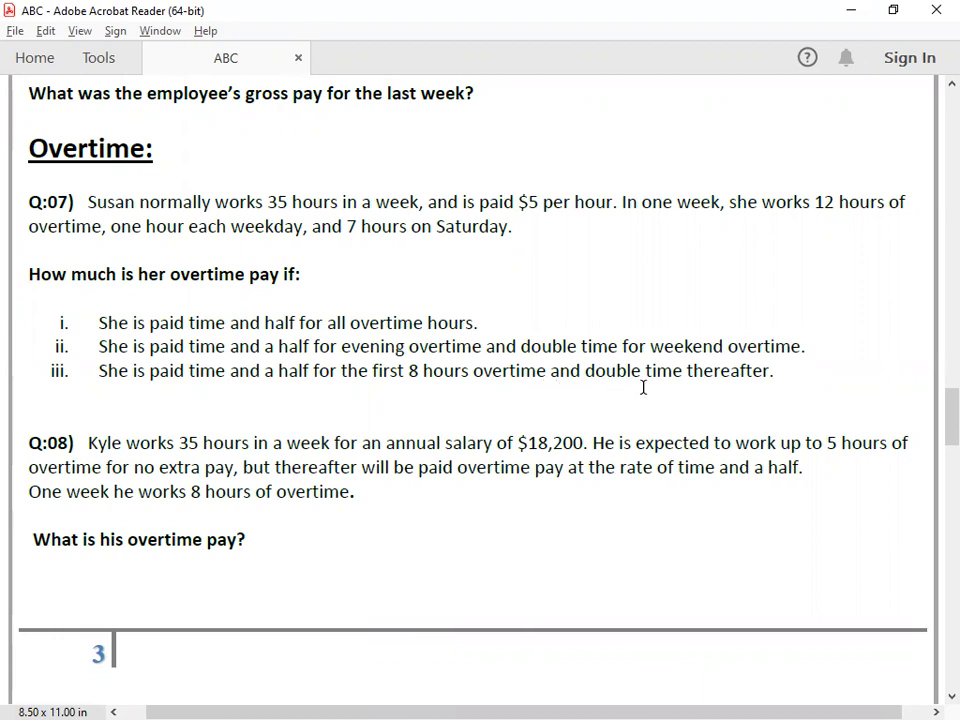
pyautogui.hotkey('alt', 'Tab')
pyautogui.write('8*')
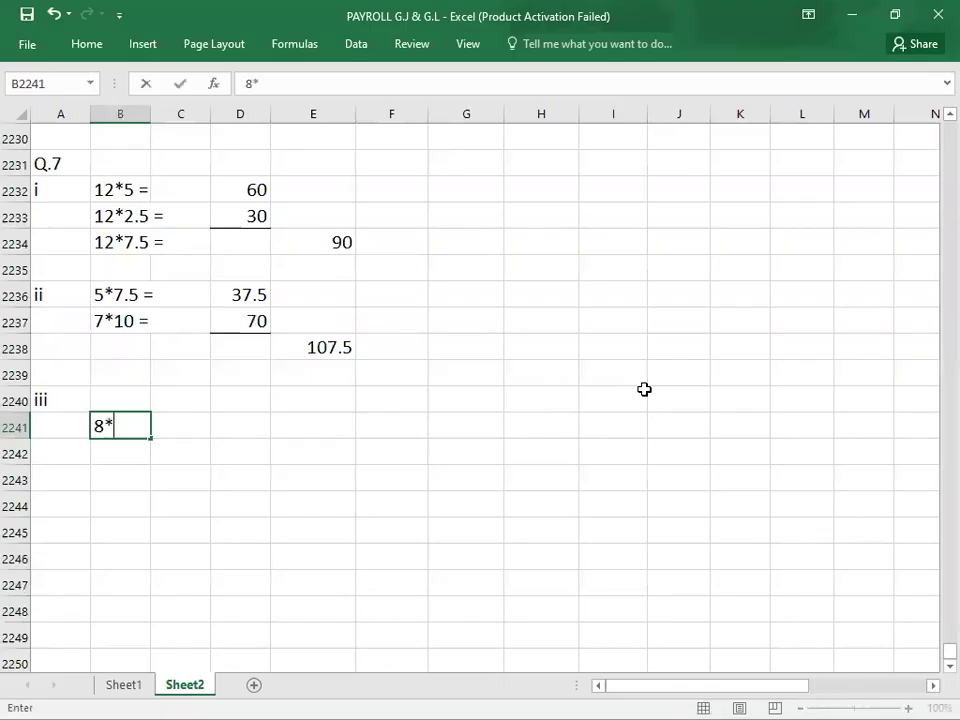
pyautogui.write('7.5 =')
pyautogui.press('Tab')
pyautogui.press('Tab')
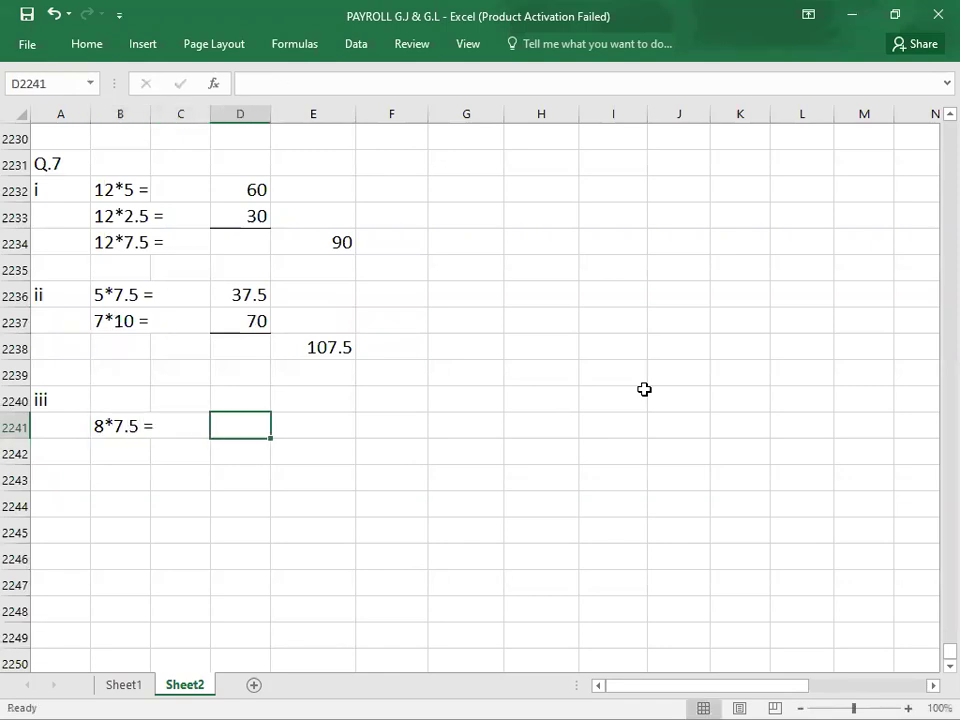
# Step: Enter 63 in D2241 as the result of the 8*7.5 calculation
pyautogui.write('60')
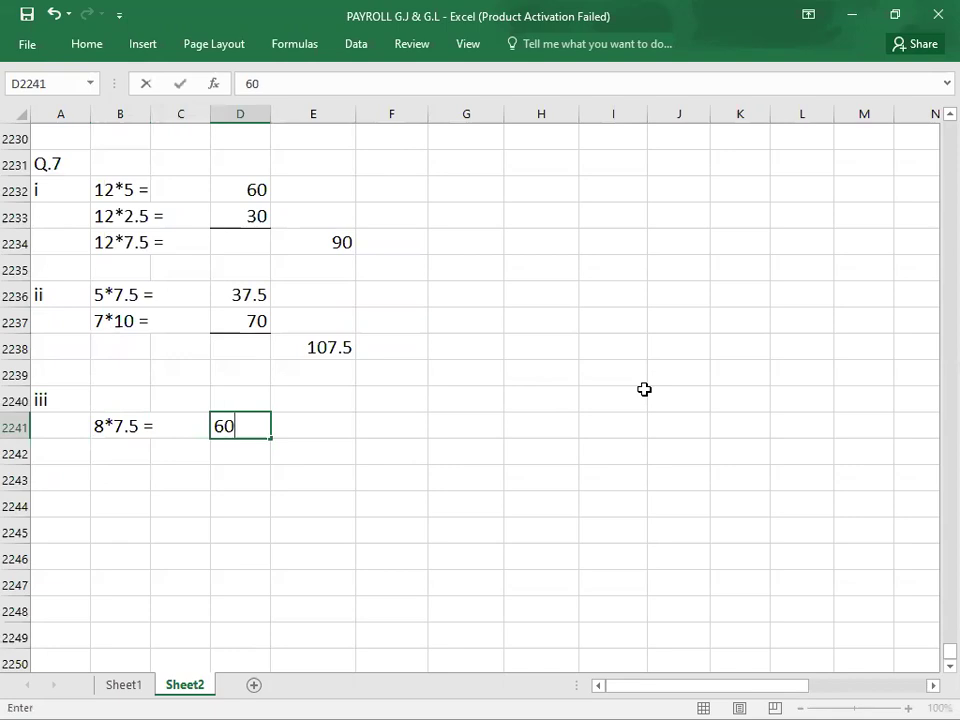
pyautogui.press('BackSpace')
pyautogui.write('3')
pyautogui.press('Return')
pyautogui.press('Right')
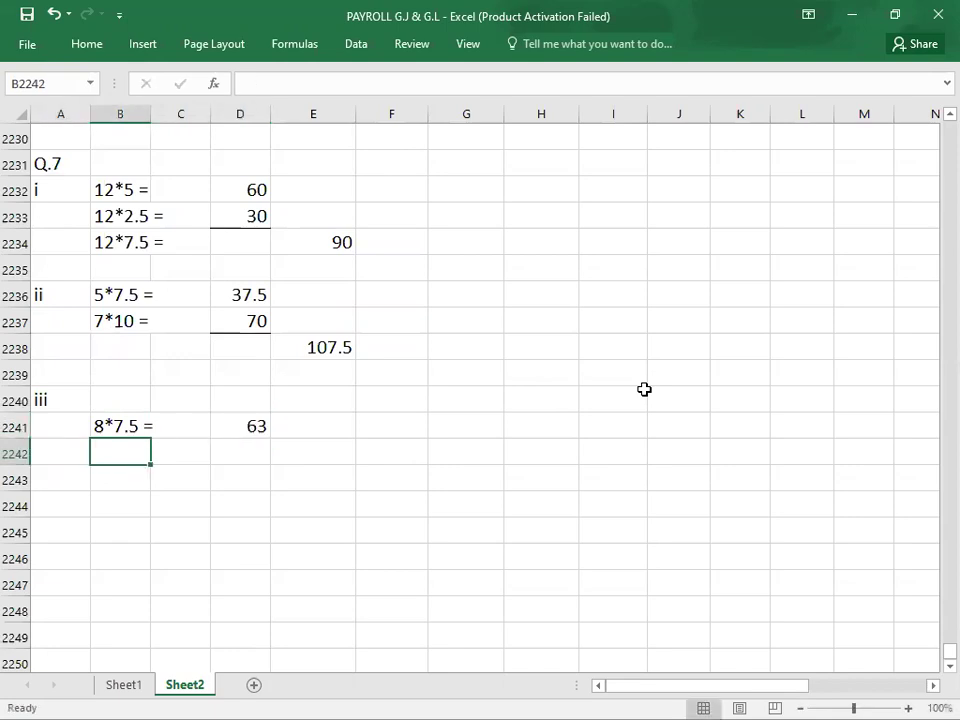
# Step: Set the result of the 8*7.5 calculation in D2241 to 60
pyautogui.press('Up')
pyautogui.press('Right')
pyautogui.press('Right')
pyautogui.write('60')
pyautogui.press('Return')
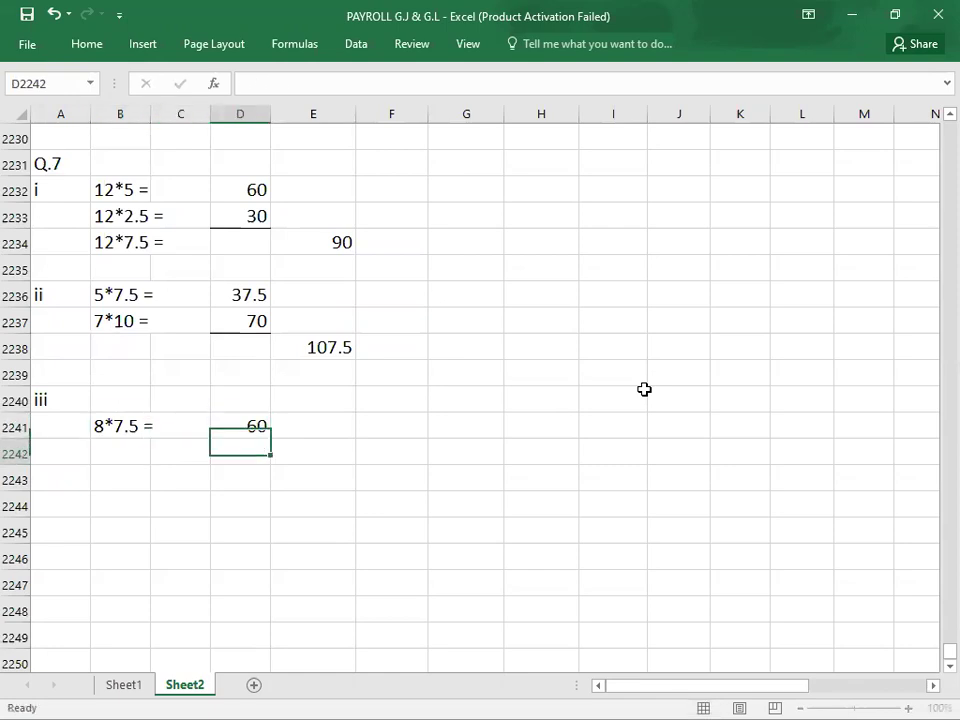
# Step: Check the double-time condition in the PDF, then enter "4*10 =" in B2242 with the result 40 in D2242
pyautogui.press('Left')
pyautogui.press('Left')
pyautogui.hotkey('alt', 'Tab')
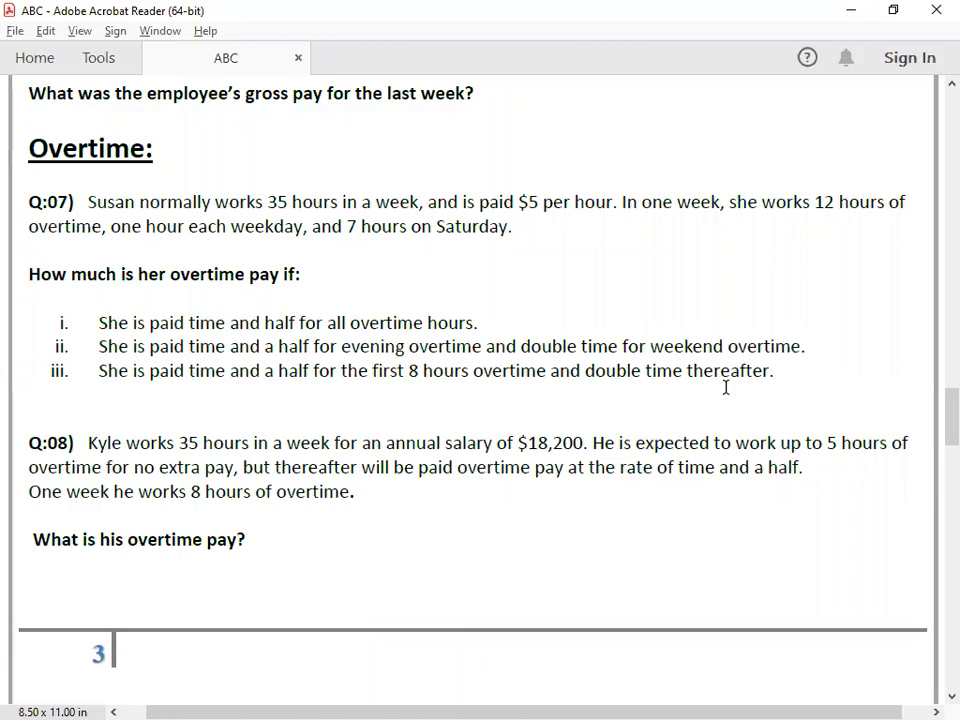
pyautogui.hotkey('alt', 'Tab')
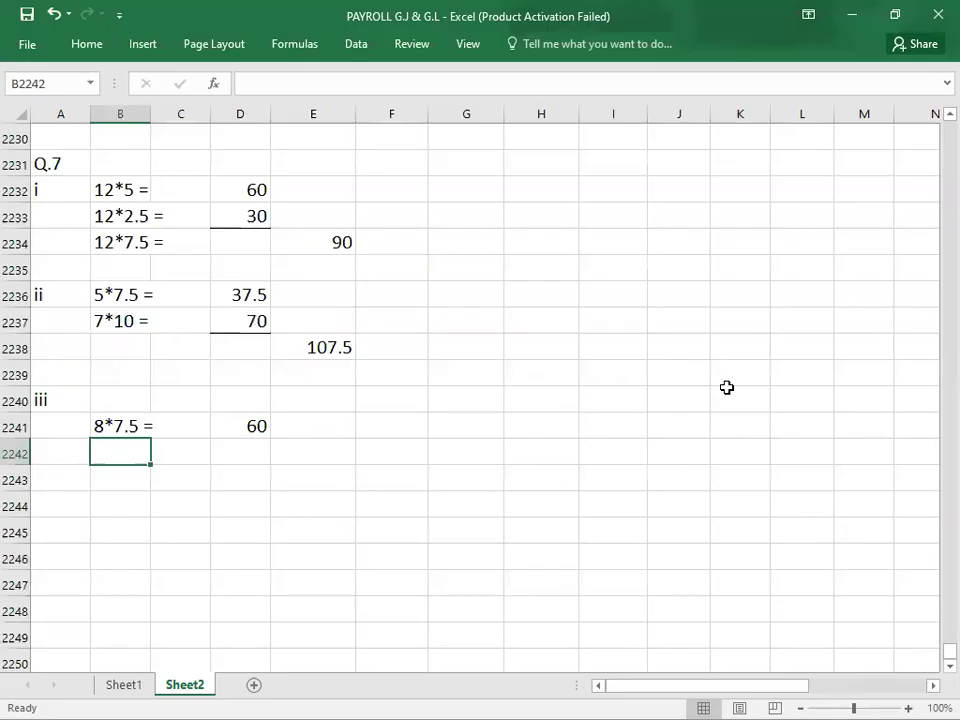
pyautogui.write('4')
pyautogui.write('=')
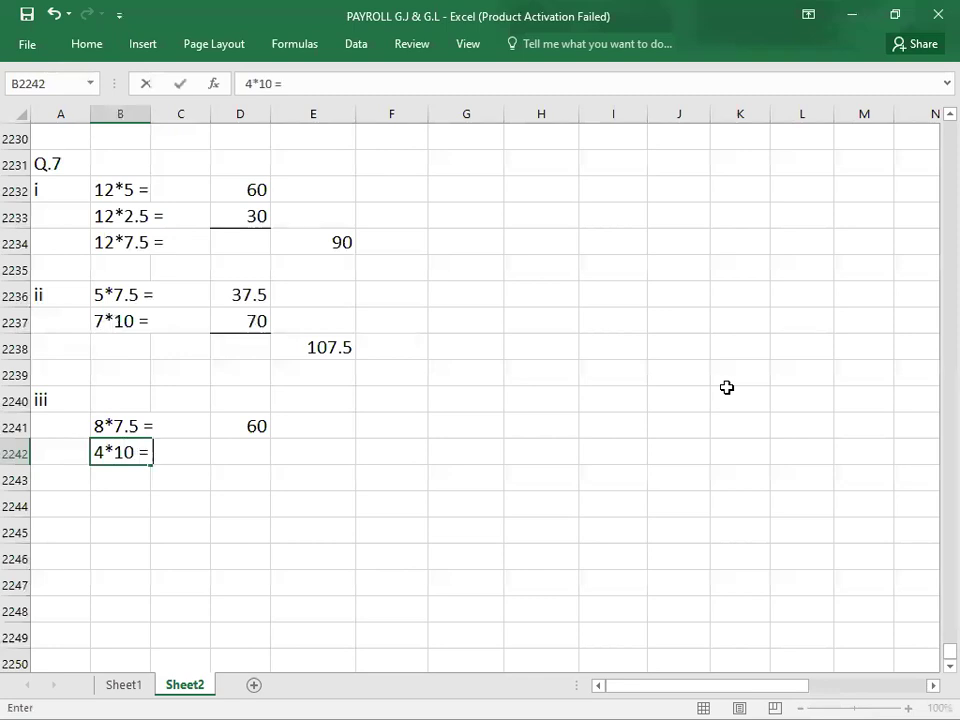
pyautogui.press('Tab')
pyautogui.press('Tab')
pyautogui.write('40')
pyautogui.press('Return')
# Step: Enter the part iii overtime pay total 100 in E2243
pyautogui.press('Tab')
pyautogui.press('Tab')
pyautogui.press('Tab')
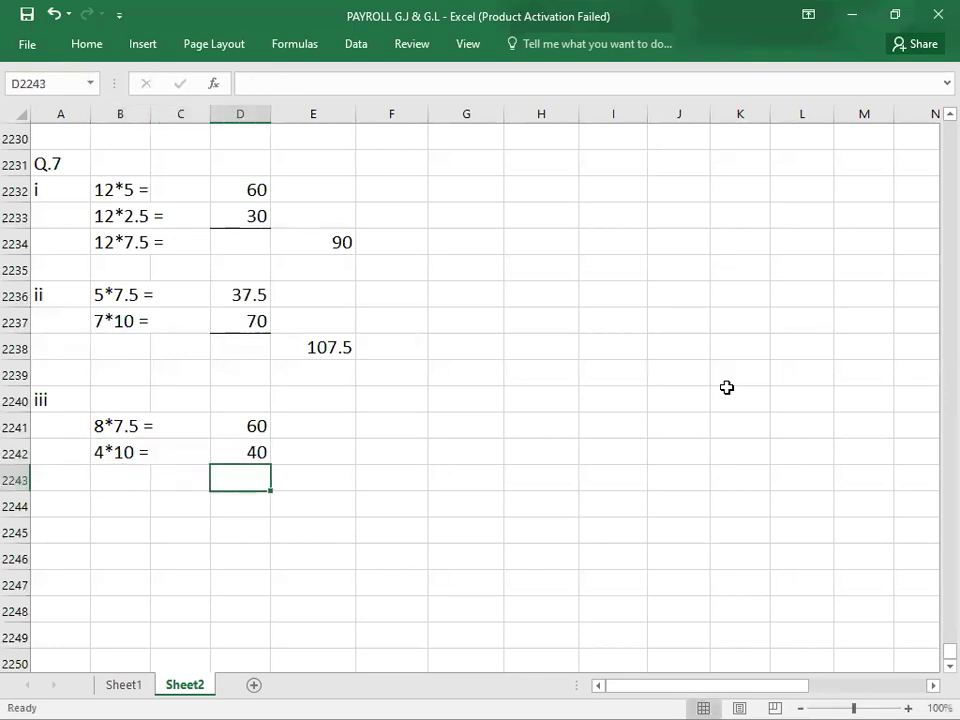
pyautogui.write('100')
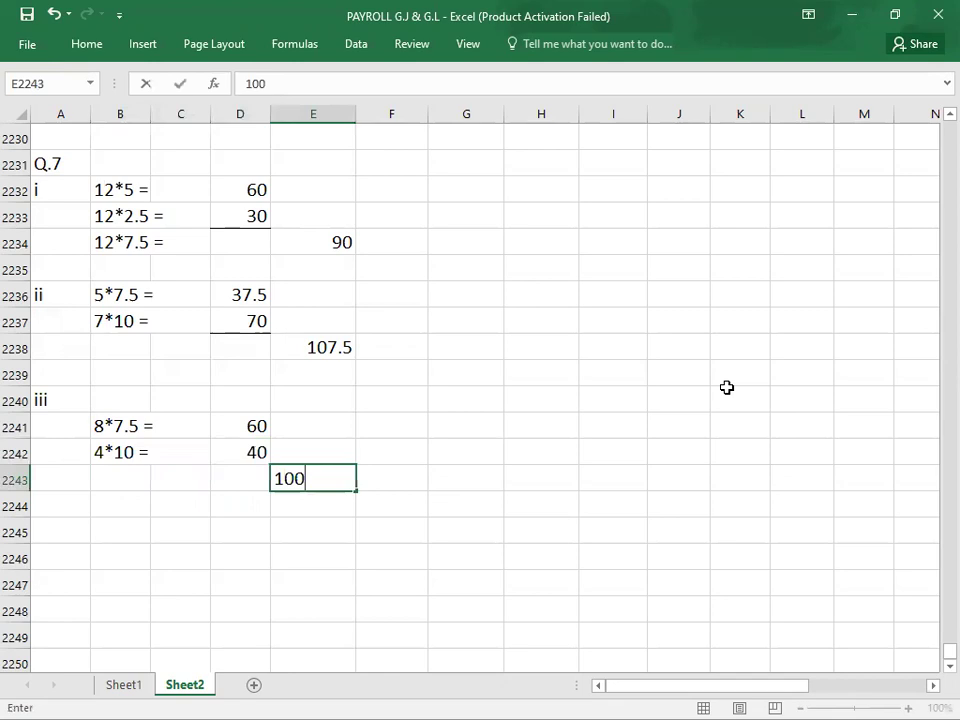
pyautogui.press('Return')
# Step: Add a bottom border beneath the 40 in D2242 to underline the part iii amounts
pyautogui.press('Left')
pyautogui.press('Up')
pyautogui.press('Up')
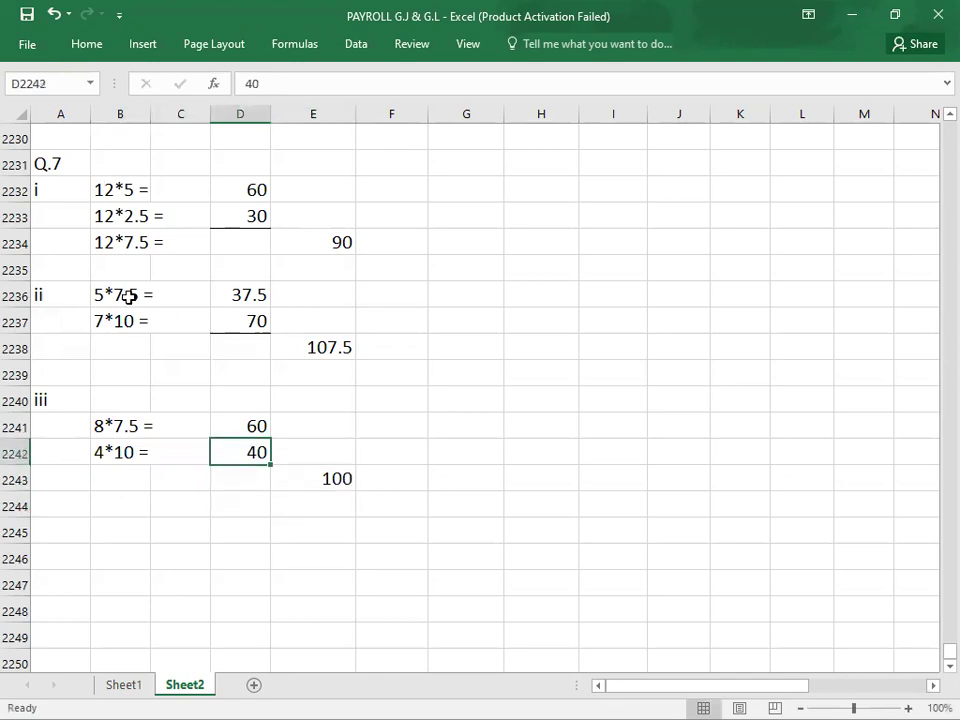
pyautogui.click(87, 45)
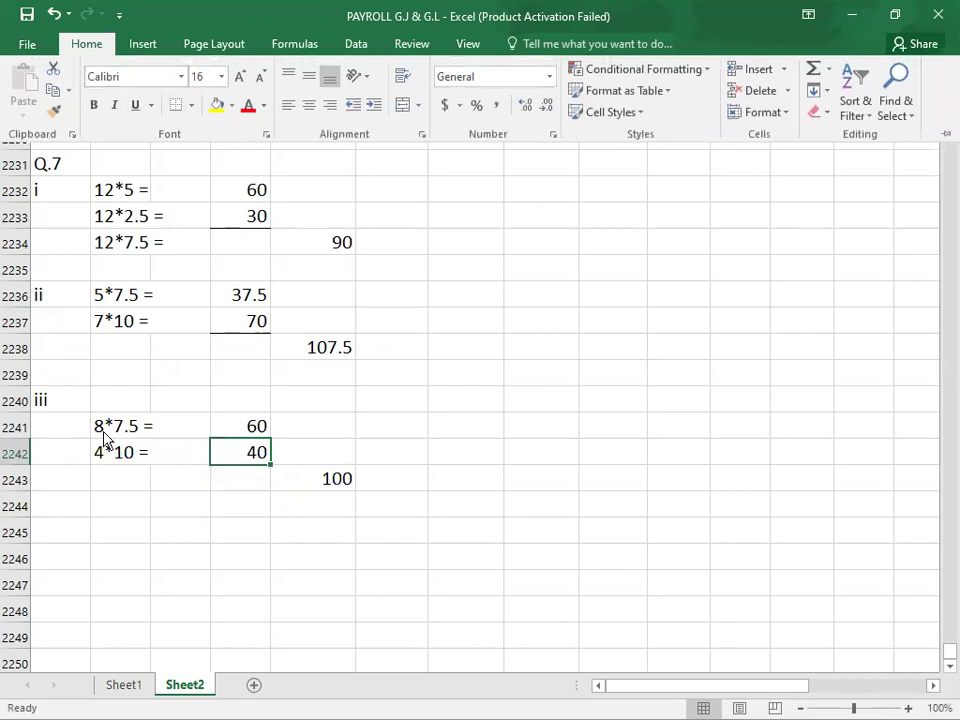
# Step: Enter the question label "Q.8" in A2245 and read question 8 in the PDF
pyautogui.click(71, 531)
pyautogui.click(72, 526)
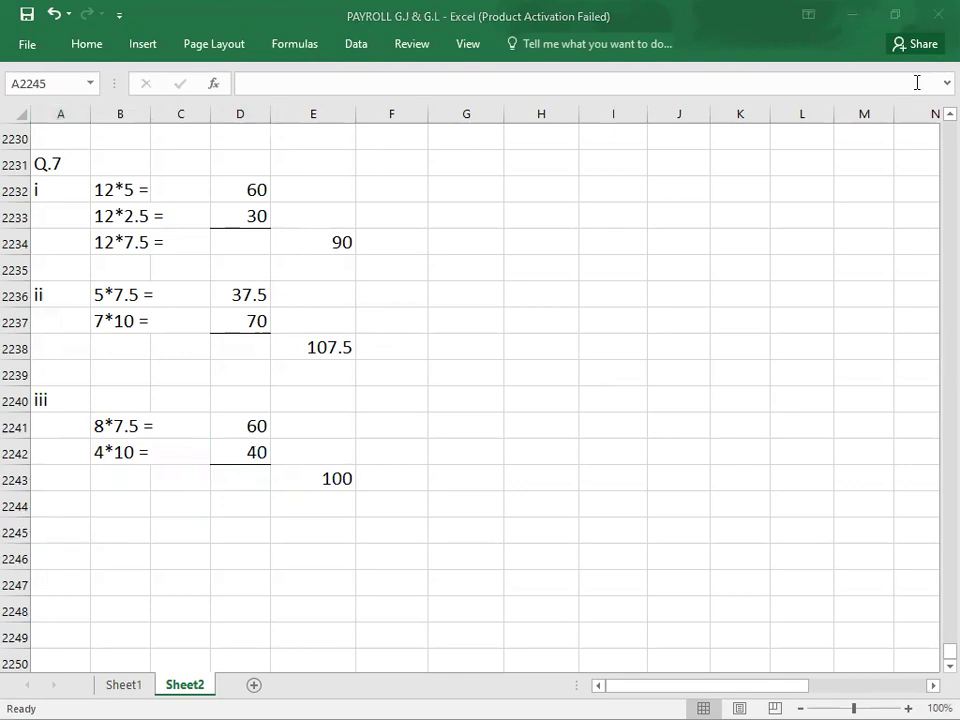
pyautogui.hotkey('alt', 'Tab')
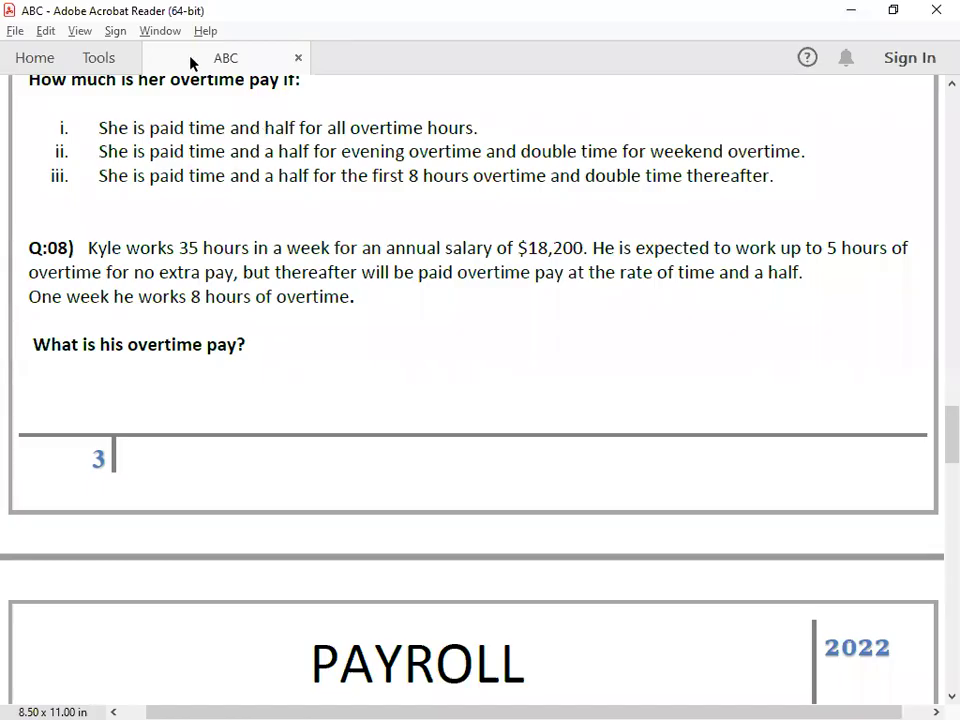
pyautogui.hotkey('alt', 'Tab')
pyautogui.hotkey('alt', 'Tab')
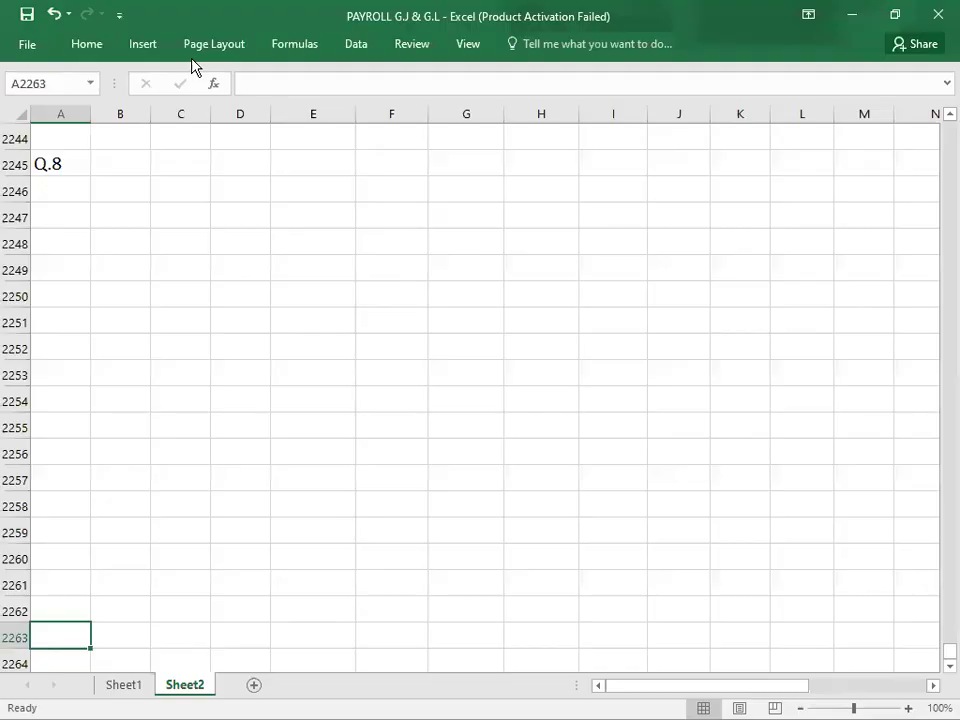
# Step: Check the annual salary in the PDF and enter "WEEKLY PAY = 18200/52 =" in B2246
pyautogui.press('Up')
pyautogui.press('Up')
pyautogui.press('Up')
pyautogui.press('Up')
pyautogui.press('Up')
pyautogui.press('Up')
pyautogui.press('Up')
pyautogui.press('Up')
pyautogui.press('Up')
pyautogui.press('Up')
pyautogui.press('Up')
pyautogui.press('Up')
pyautogui.press('Up')
pyautogui.press('Up')
pyautogui.press('Up')
pyautogui.press('Up')
pyautogui.press('Up')
pyautogui.press('Right')
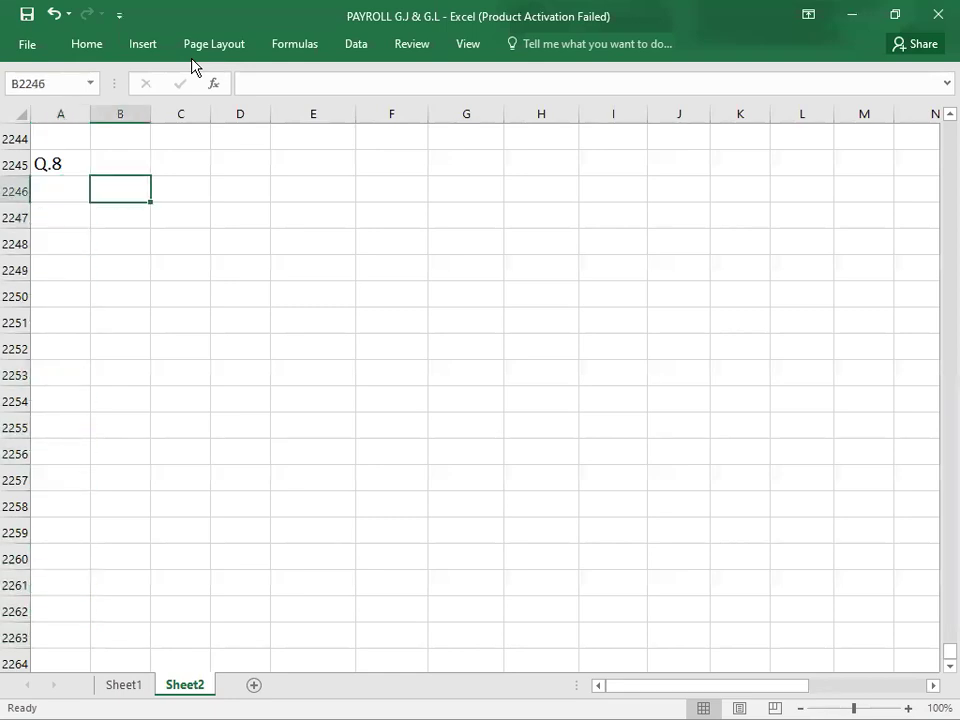
pyautogui.hotkey('alt', 'Tab')
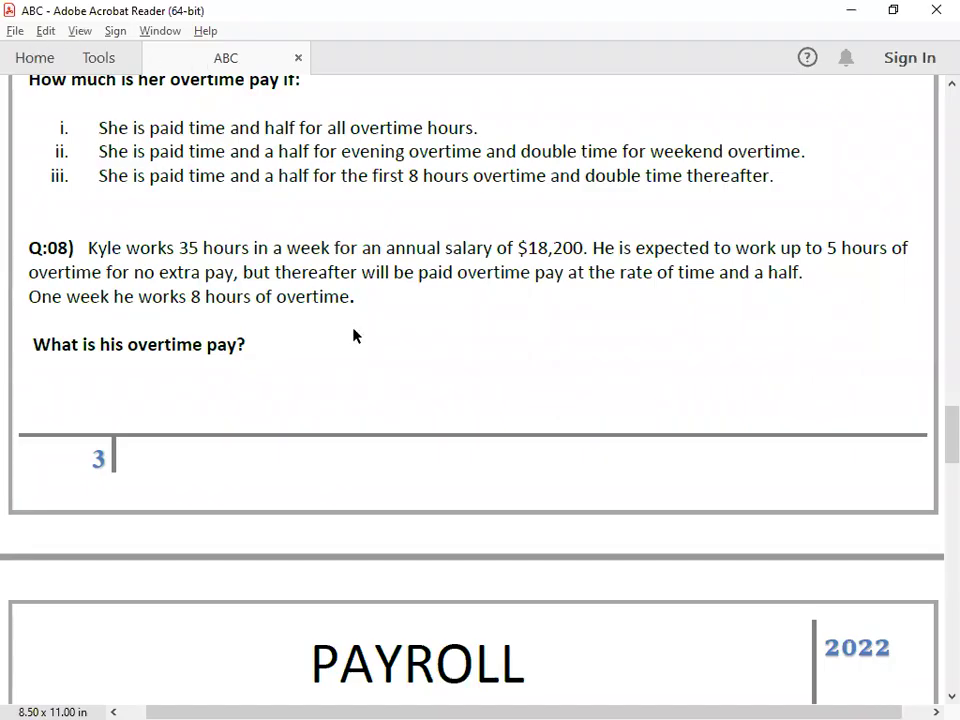
pyautogui.hotkey('alt', 'Tab')
pyautogui.write('W')
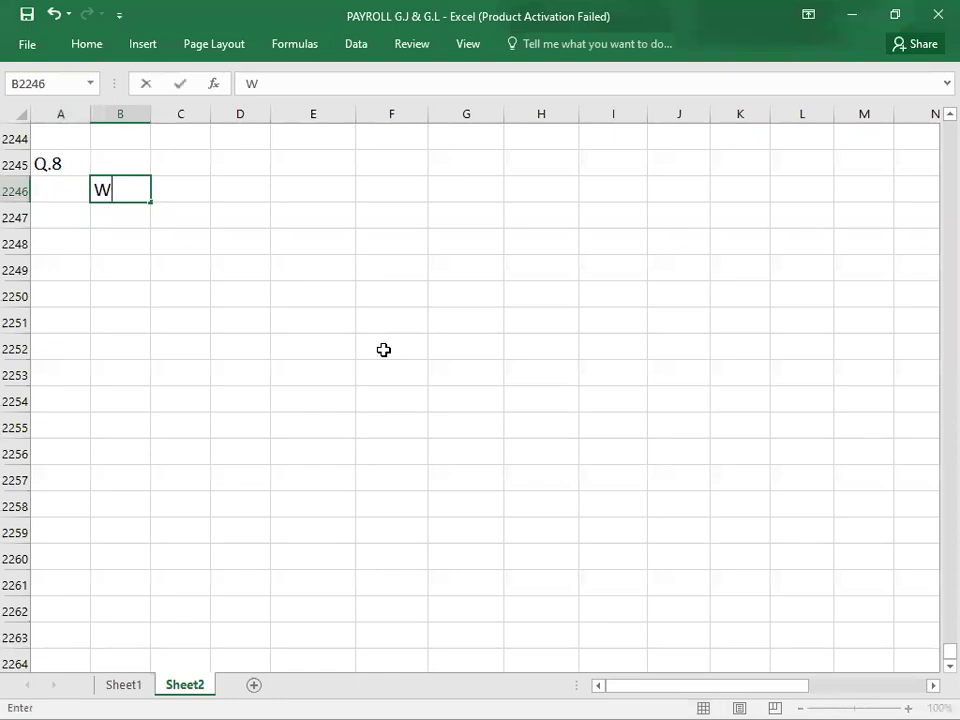
pyautogui.write('EEKLY P')
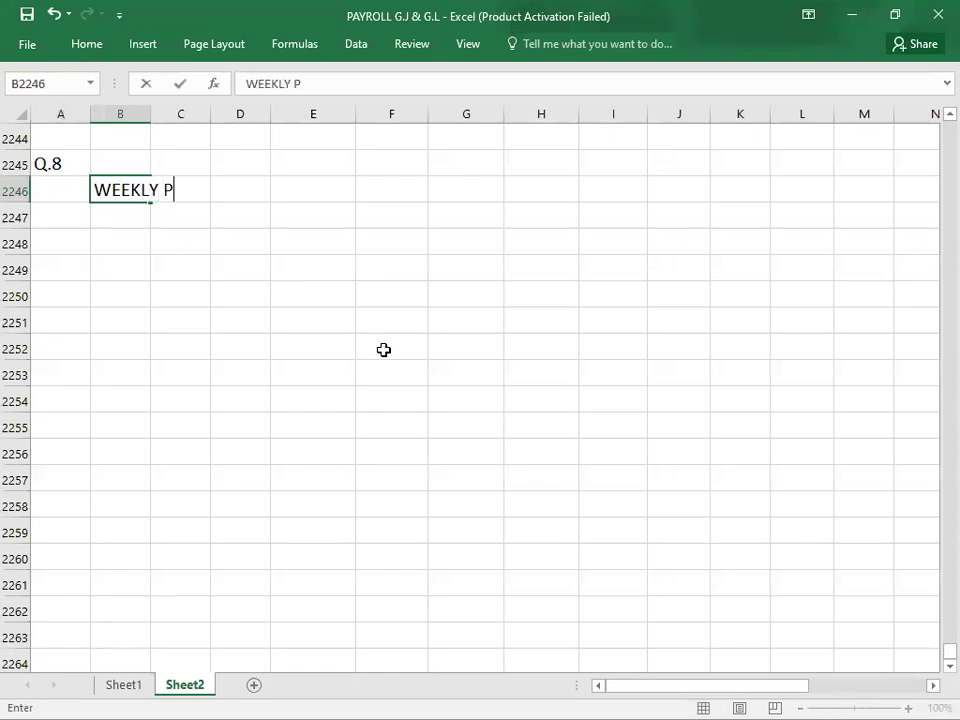
pyautogui.write('AY = 18200/52 =')
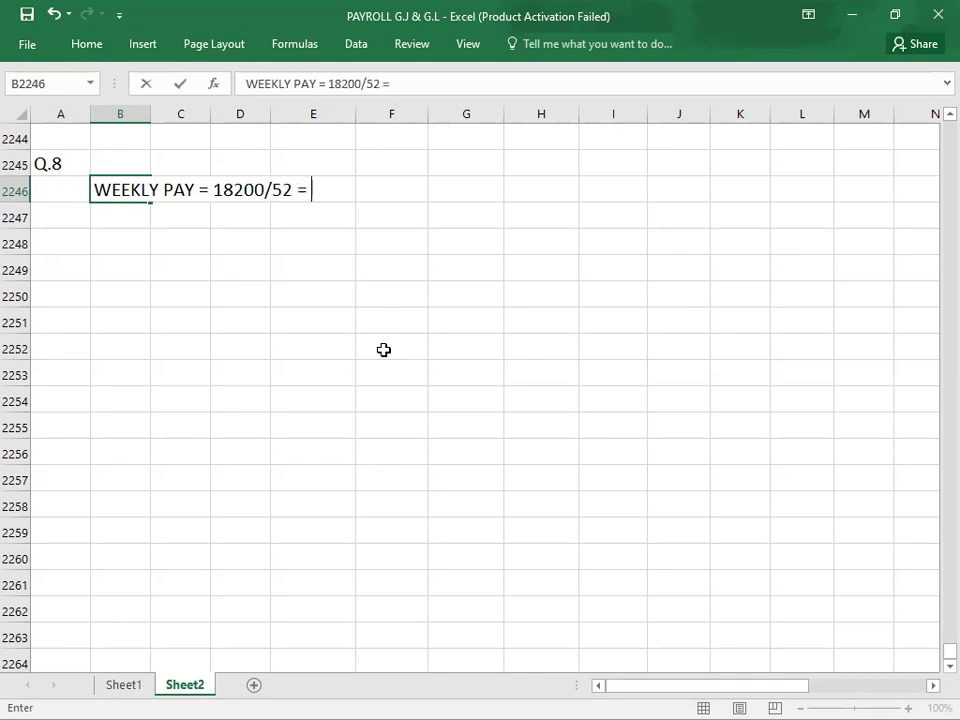
# Step: Enter 350 in F2246 as the weekly pay result
pyautogui.press('Tab')
pyautogui.press('Tab')
pyautogui.press('Tab')
pyautogui.press('Tab')
pyautogui.write('3')
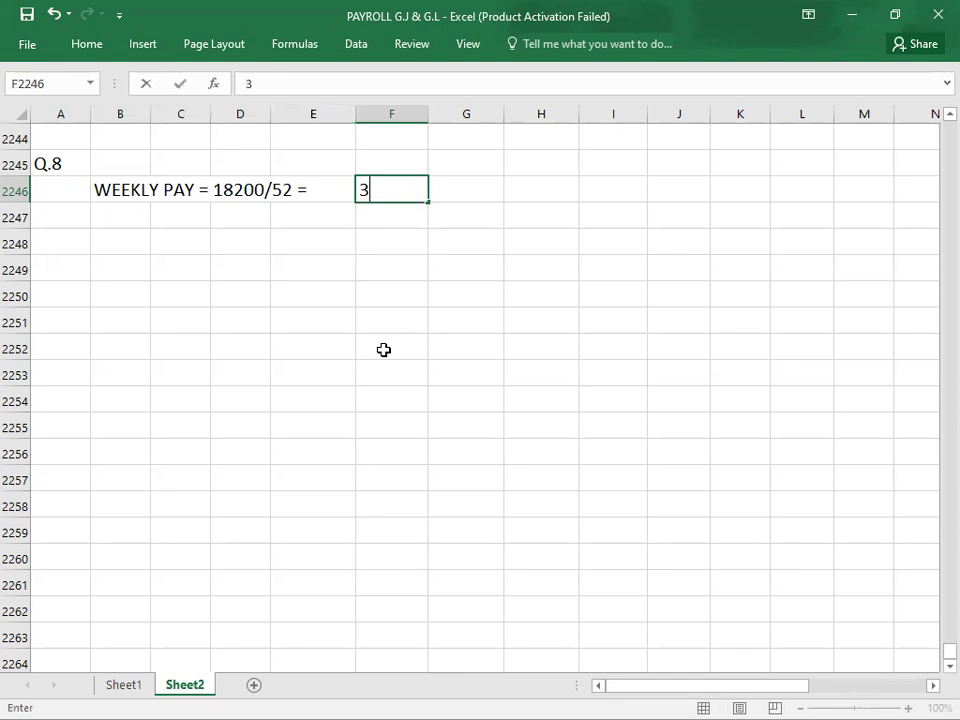
pyautogui.write('50')
pyautogui.press('Return')
pyautogui.press('Return')
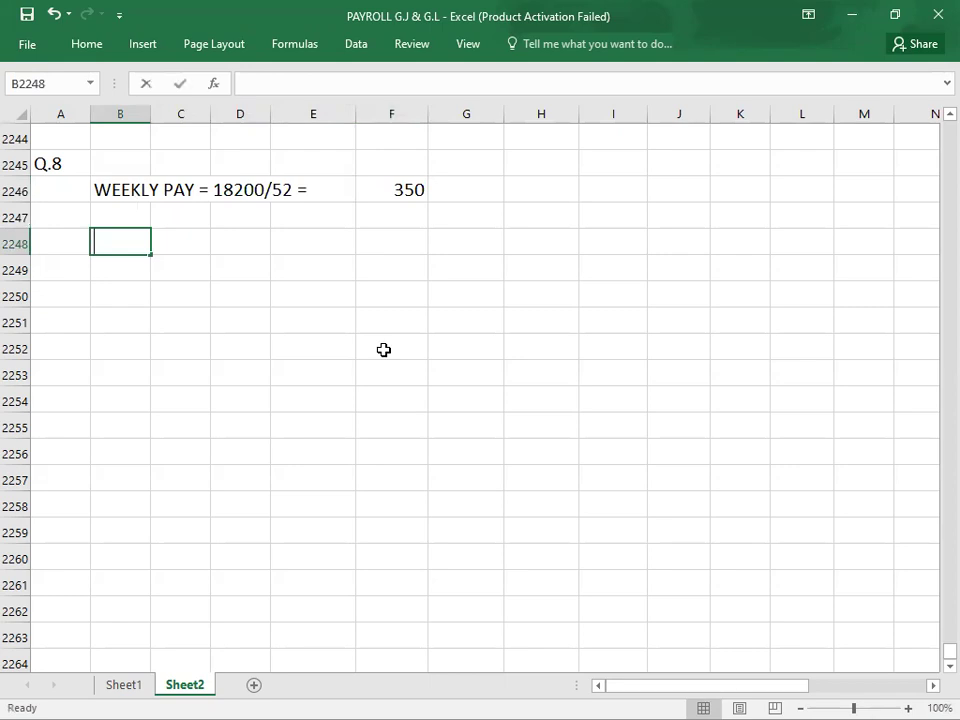
# Step: Enter "HOURTL RATE = 350/35 =" in B2248, checking the weekly working hours in the PDF
pyautogui.write('HOUTLY')
pyautogui.press('BackSpace')
pyautogui.press('BackSpace')
pyautogui.press('BackSpace')
pyautogui.press('BackSpace')
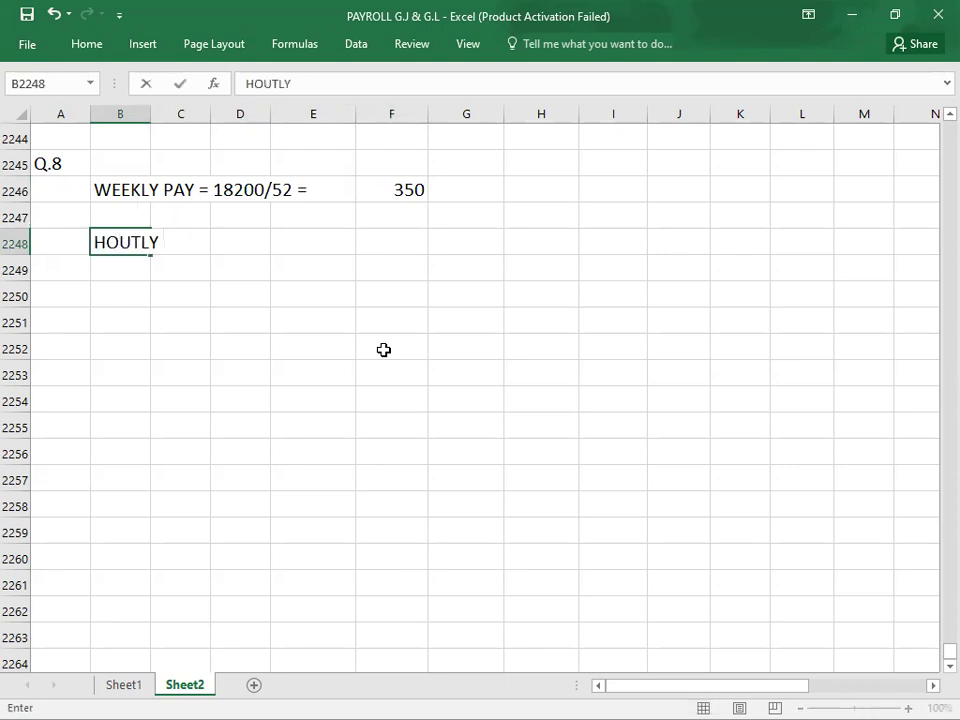
pyautogui.write('RTL RATE = 350')
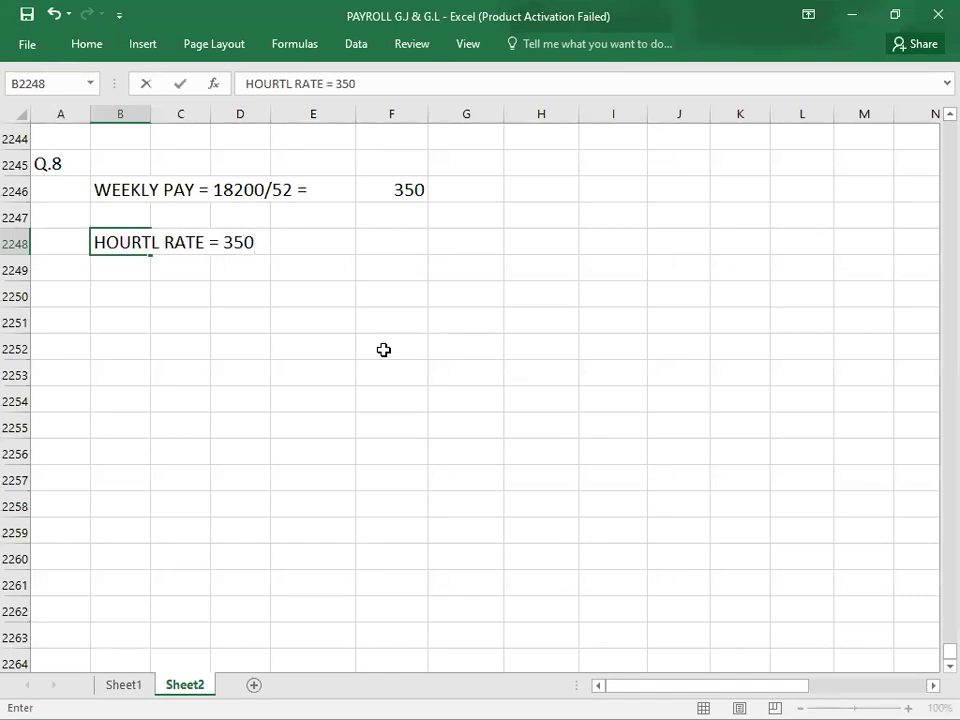
pyautogui.hotkey('alt', 'Tab')
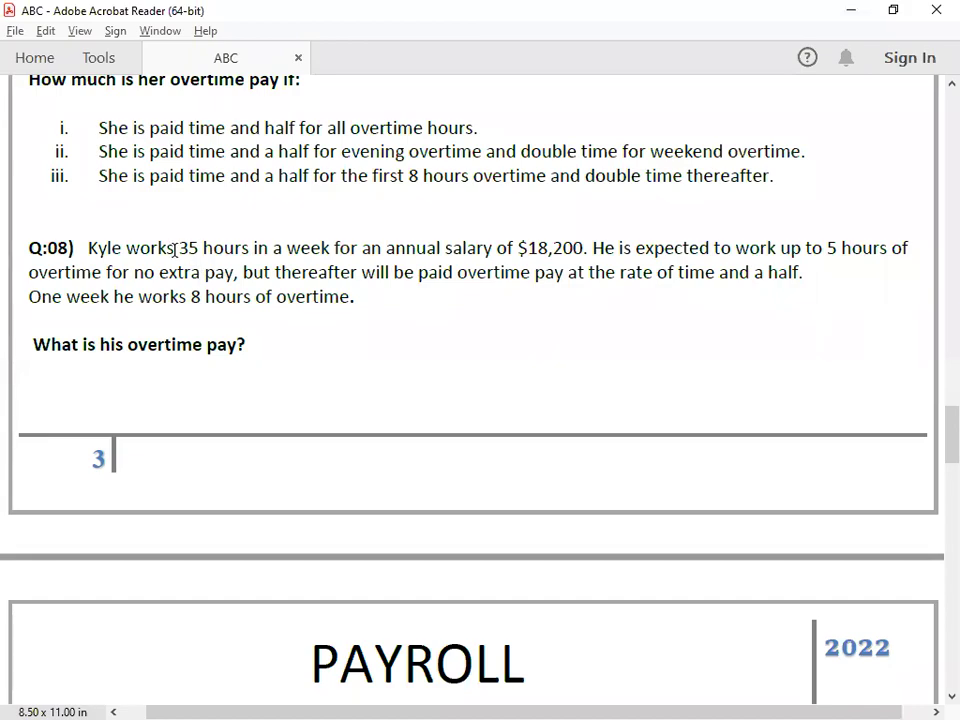
pyautogui.hotkey('alt', 'Tab')
pyautogui.write('/35 =')
# Step: Enter 10 in F2248 as the hourly rate result
pyautogui.press('Right')
pyautogui.press('Right')
pyautogui.press('Right')
pyautogui.press('Right')
pyautogui.write('10')
pyautogui.press('Return')
pyautogui.press('Return')
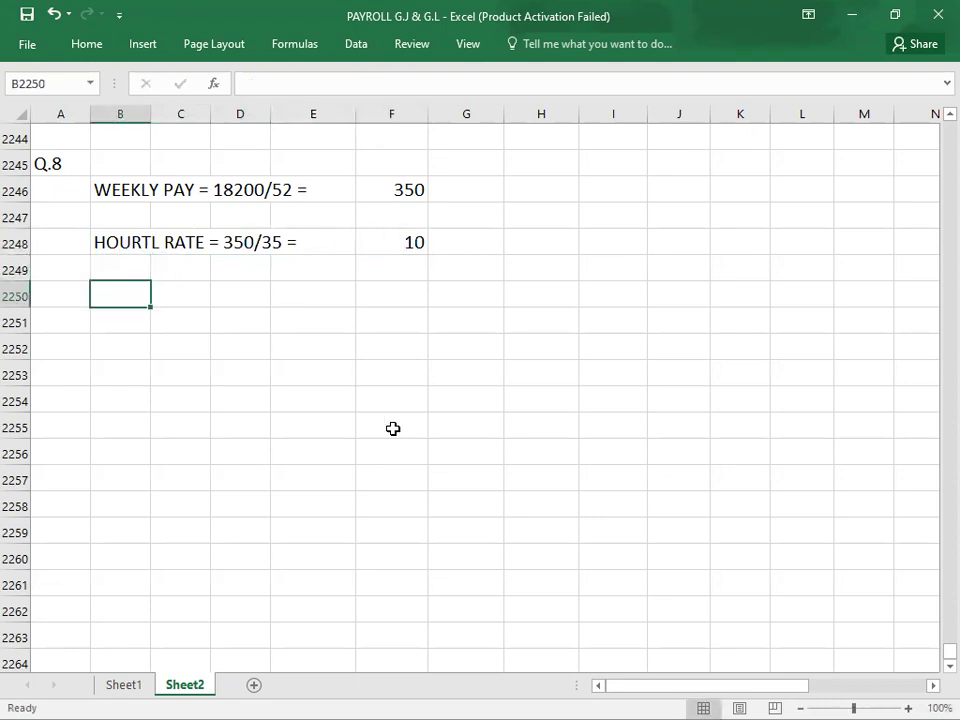
# Step: Check the overtime hours in the PDF and enter "OVERTIME = 3*15 =" in B2250
pyautogui.hotkey('alt', 'Tab')
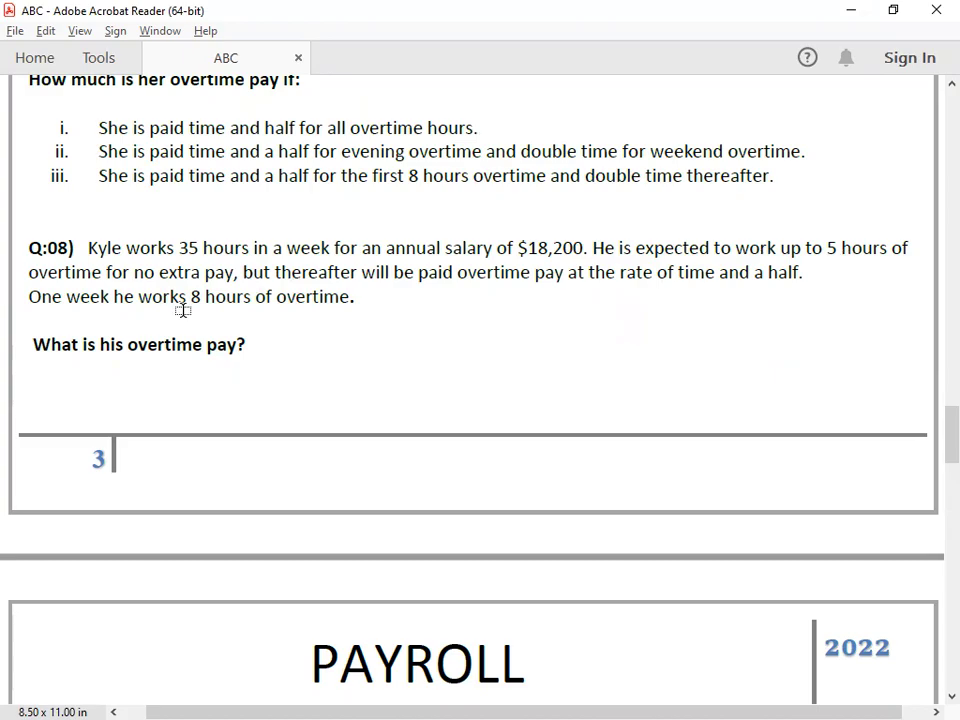
pyautogui.hotkey('alt', 'Tab')
pyautogui.write('3')
pyautogui.press('BackSpace')
pyautogui.write('OVERTI')
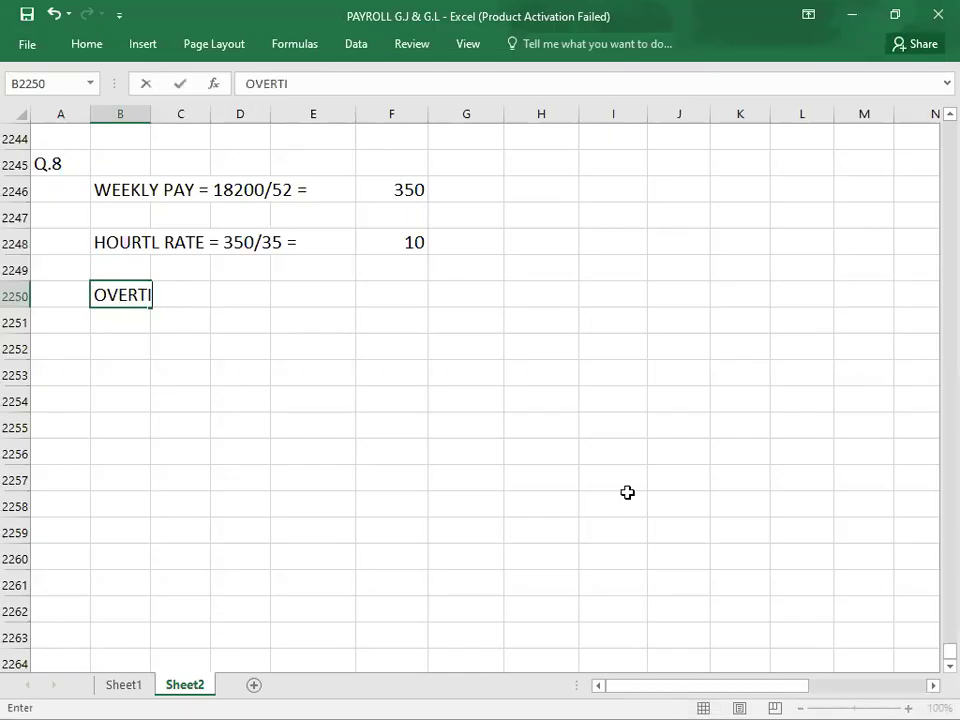
pyautogui.write('ME = 3')
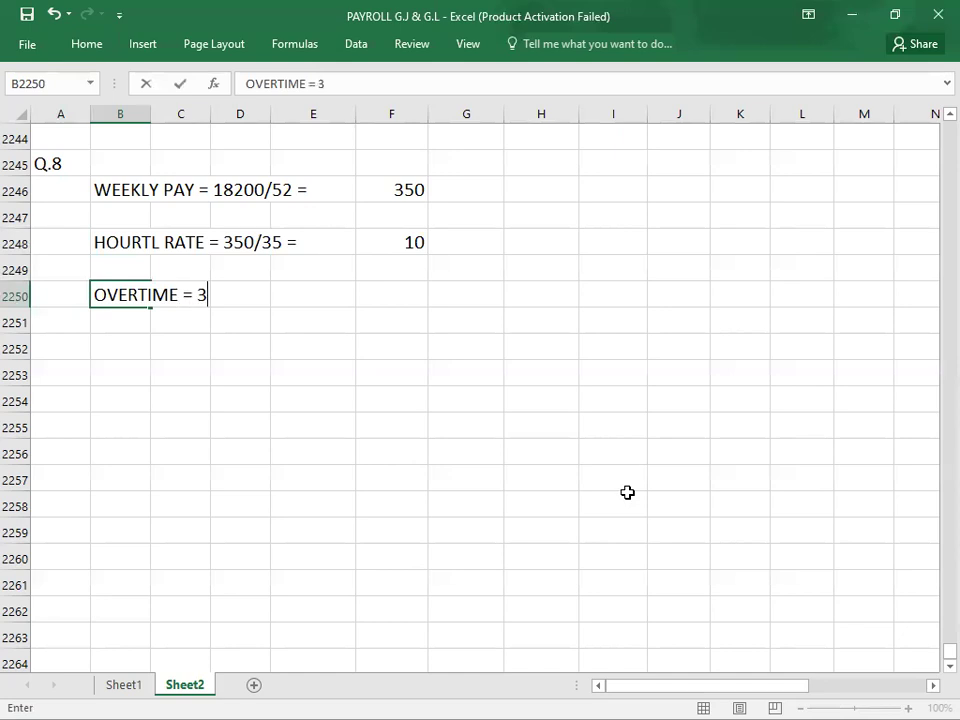
pyautogui.write('*15 =')
# Step: Enter 450 in F2250 as the overtime result
pyautogui.press('Tab')
pyautogui.press('Tab')
pyautogui.press('Tab')
pyautogui.press('Tab')
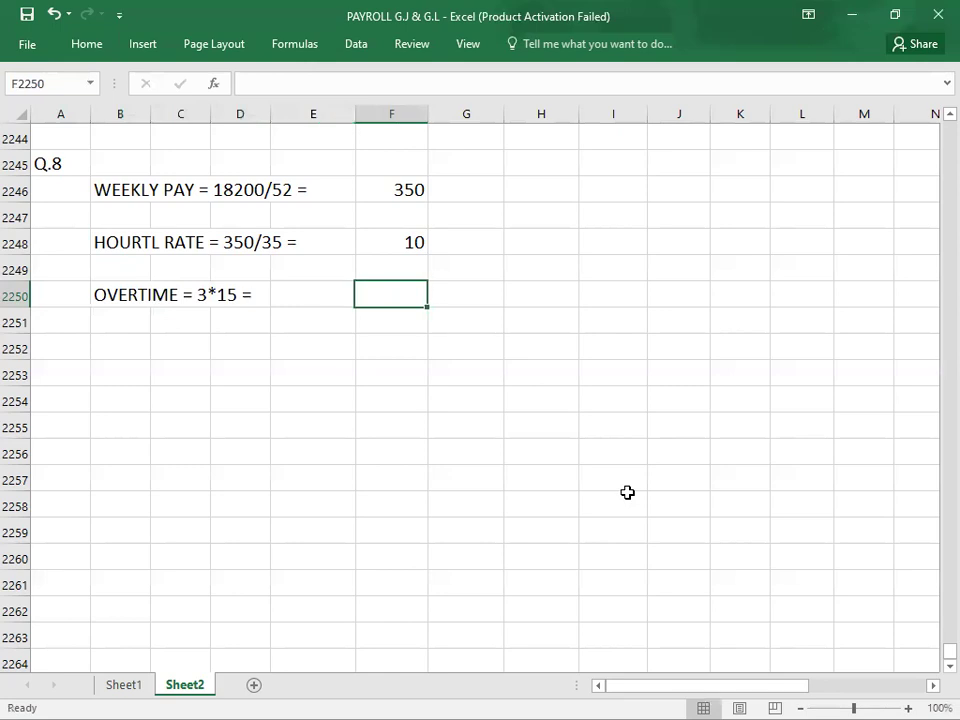
pyautogui.write('450')
pyautogui.press('Return')
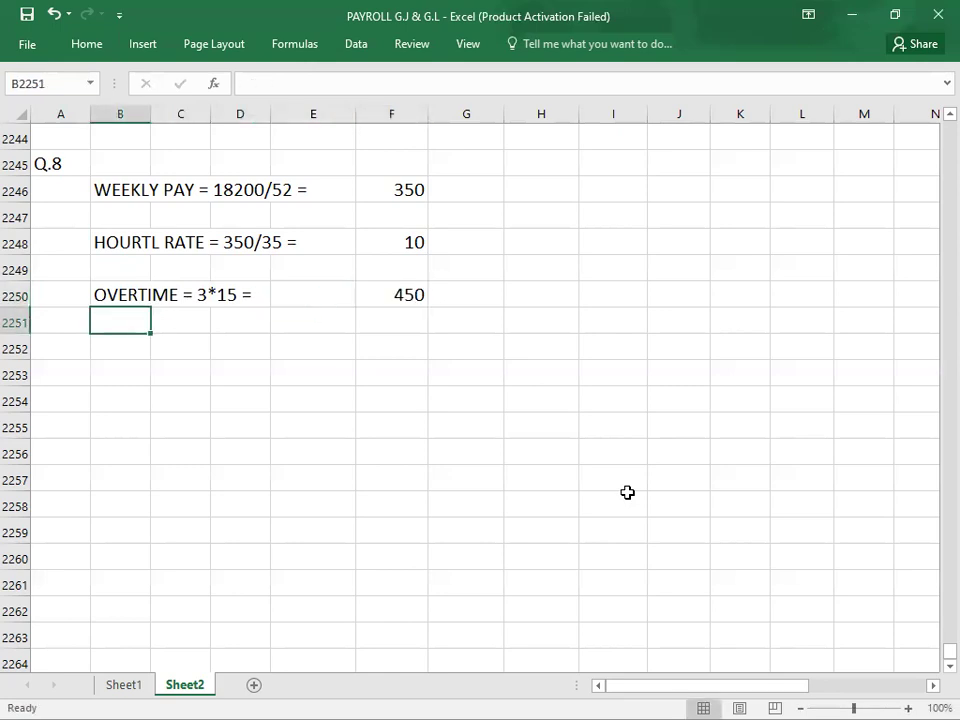
# Step: Set the overtime result in F2250 to 45
pyautogui.press('Up')
pyautogui.press('Right')
pyautogui.press('Right')
pyautogui.press('Right')
pyautogui.press('Right')
pyautogui.write('45')
pyautogui.press('Return')
# Step: Enter the question label "Q.9" in A2252 and reopen that cell for editing
pyautogui.press('Down')
pyautogui.press('Left')
pyautogui.press('Left')
pyautogui.press('Left')
pyautogui.press('Left')
pyautogui.press('Left')
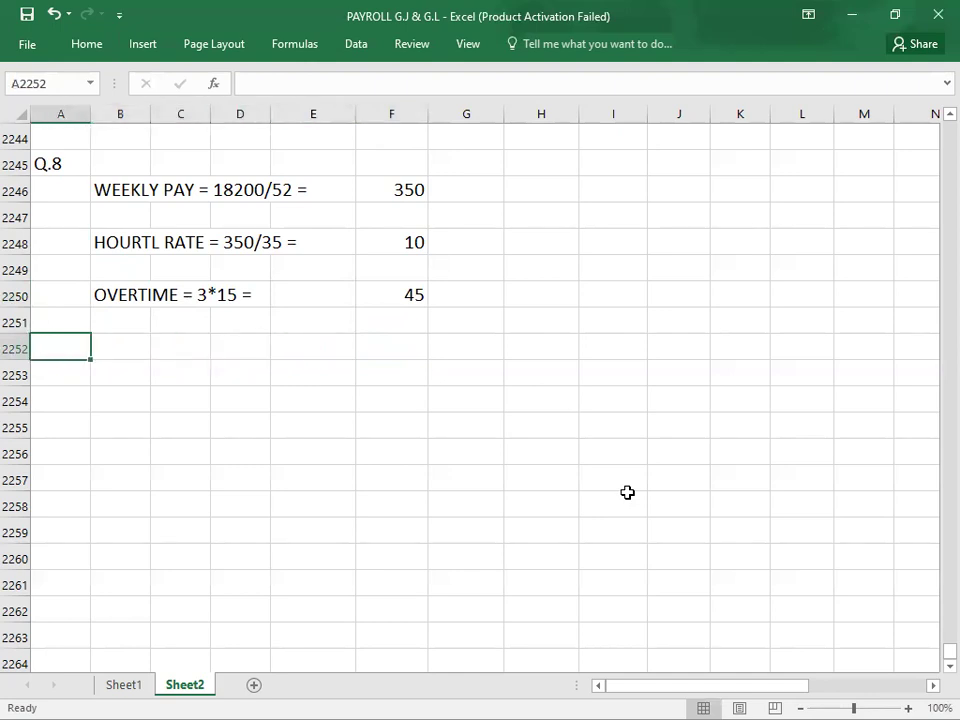
pyautogui.write('Q.9')
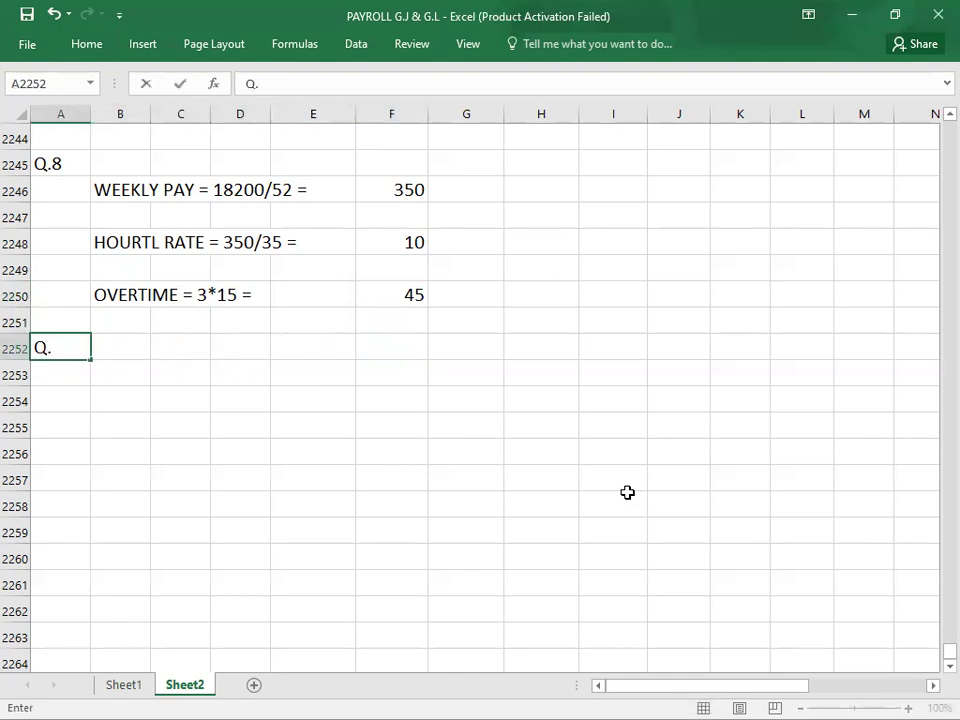
pyautogui.press('Return')
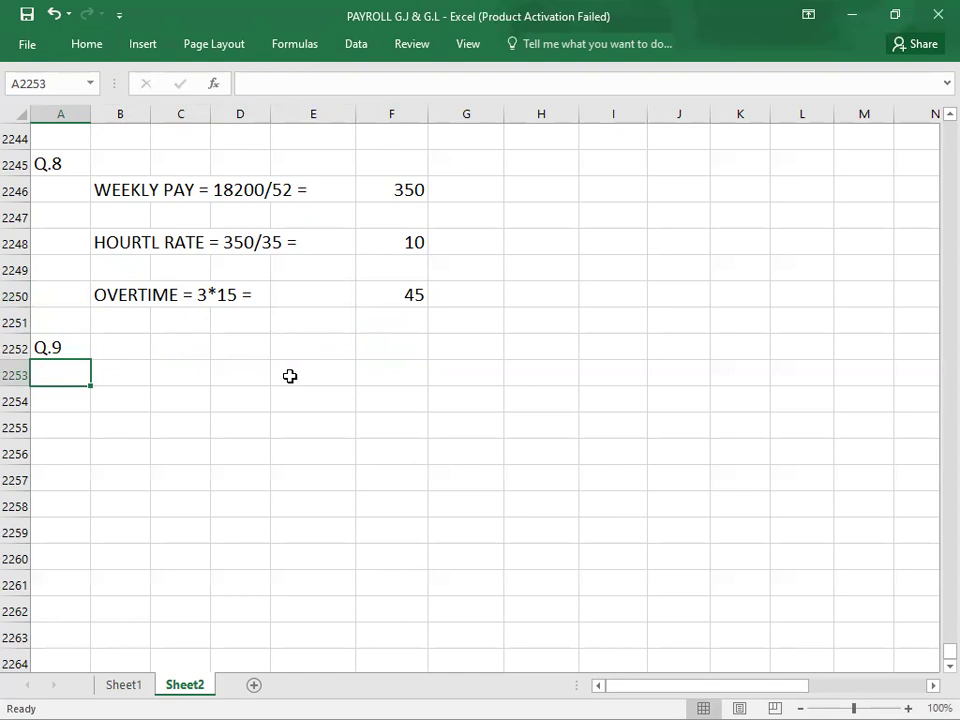
pyautogui.doubleClick(80, 353)
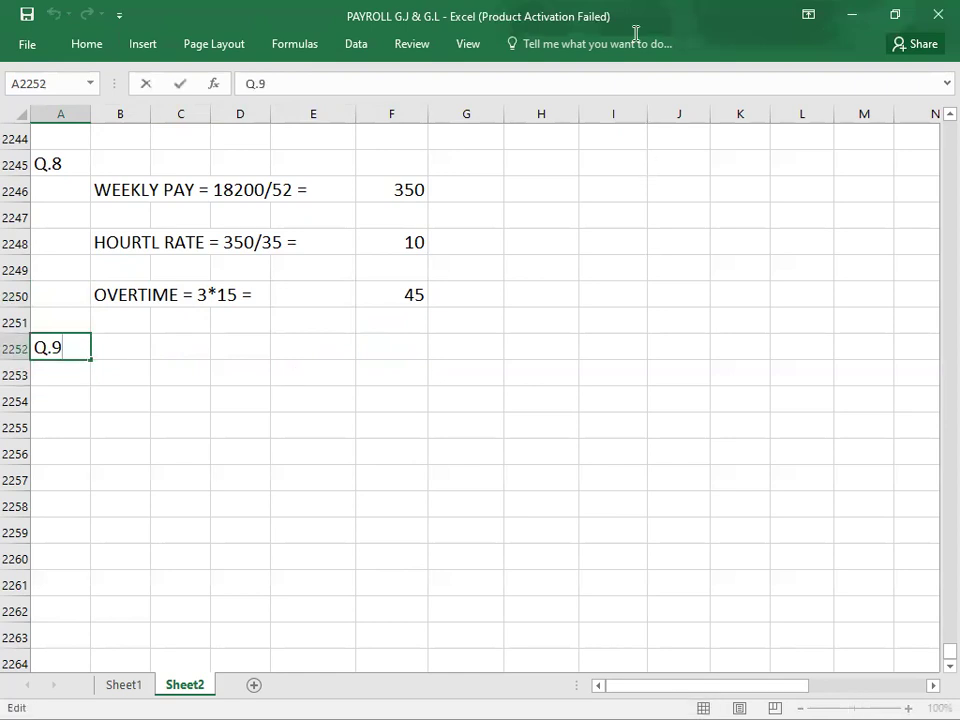